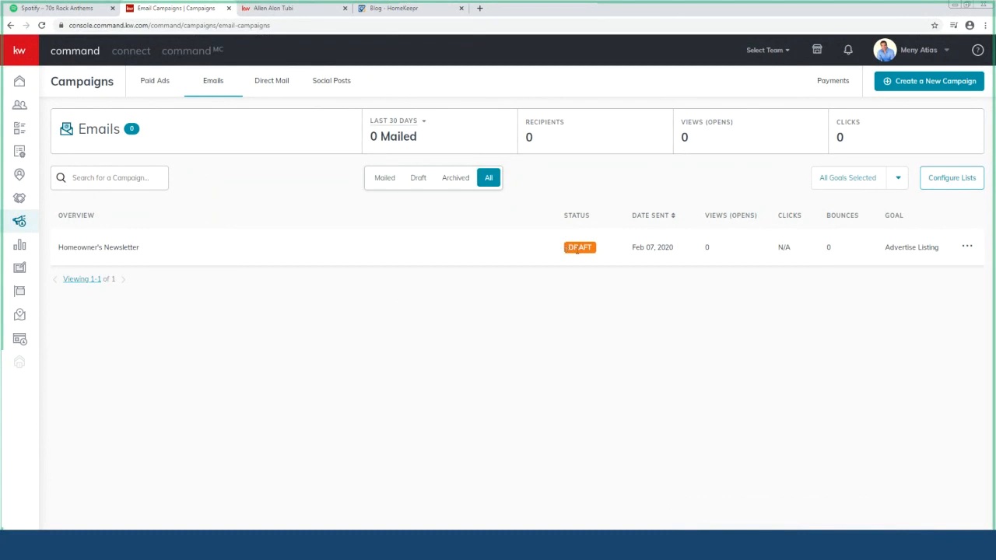
Open the Homeowner's Newsletter campaign for editing and preview its email full-screen
click(968, 247)
click(934, 229)
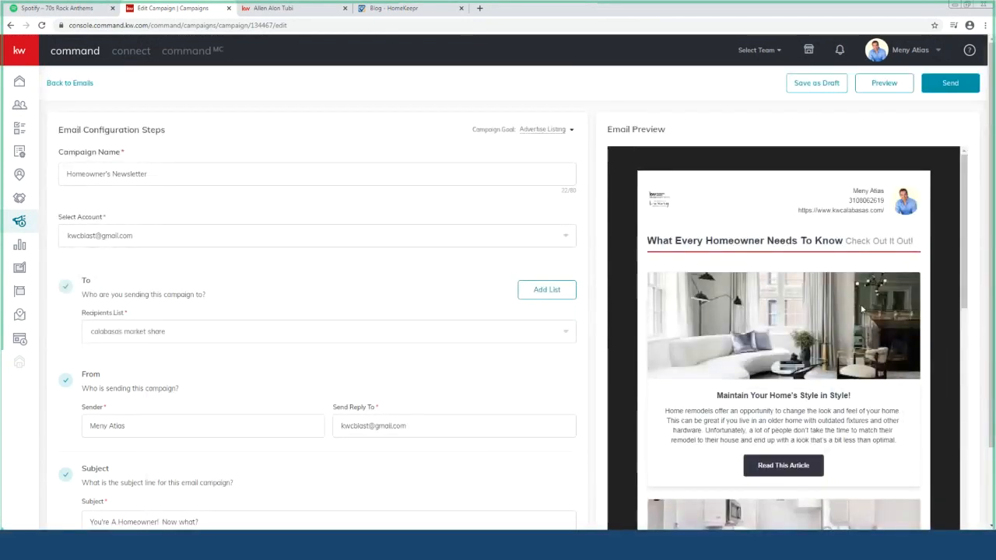
click(890, 90)
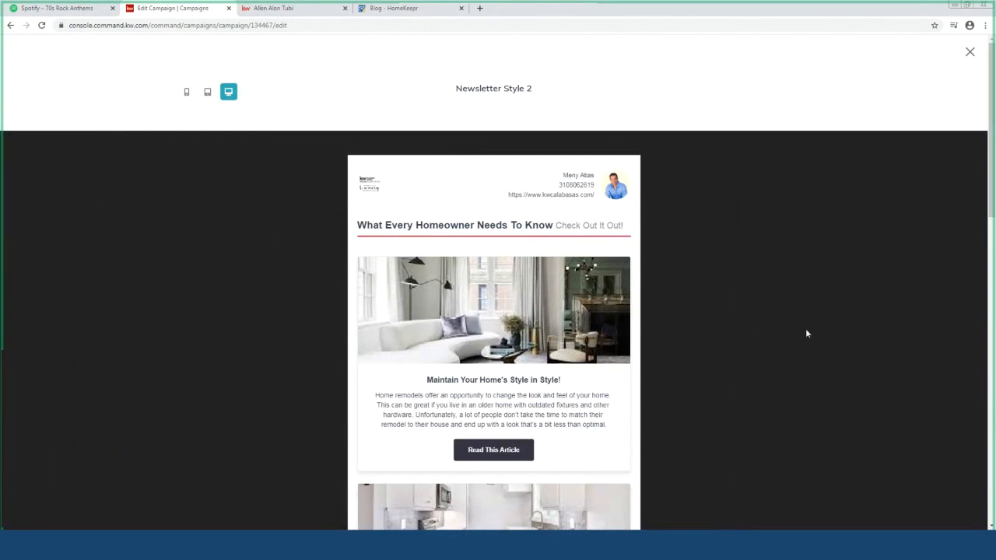
scroll(778, 284, down, 1)
scroll(778, 284, up, 1)
Check the Newsletter Style 2 email in mobile view, then scroll through it in desktop layout
click(186, 94)
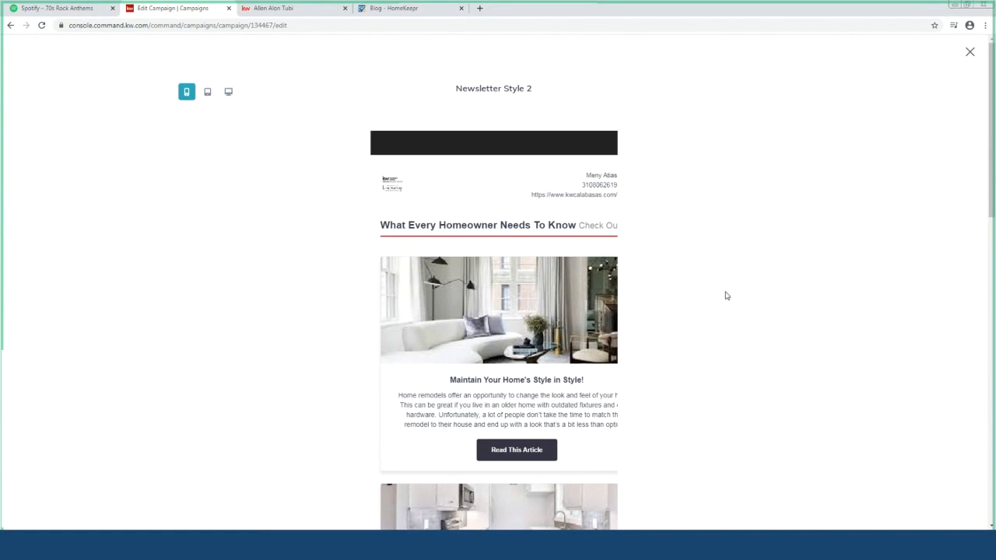
click(227, 92)
scroll(706, 264, down, 3)
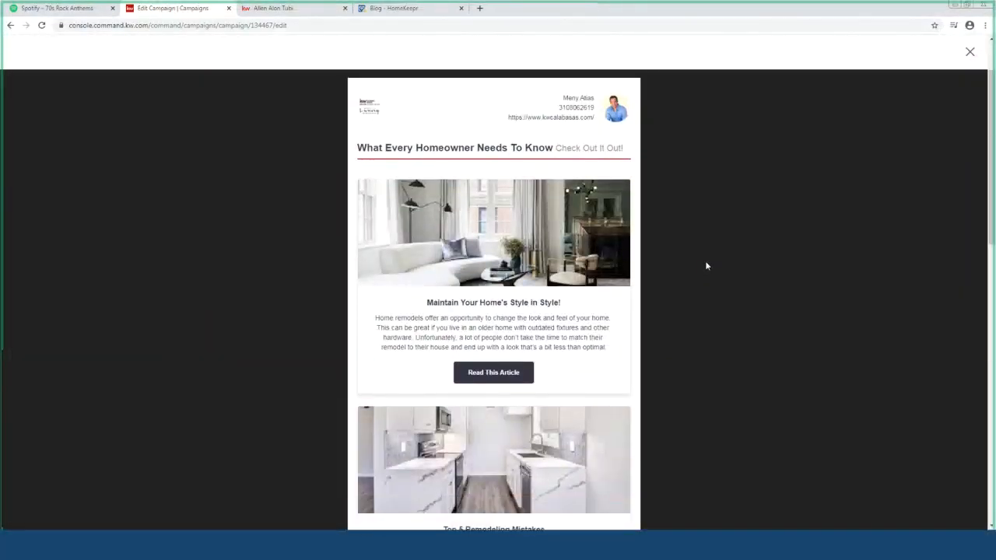
scroll(706, 266, down, 1)
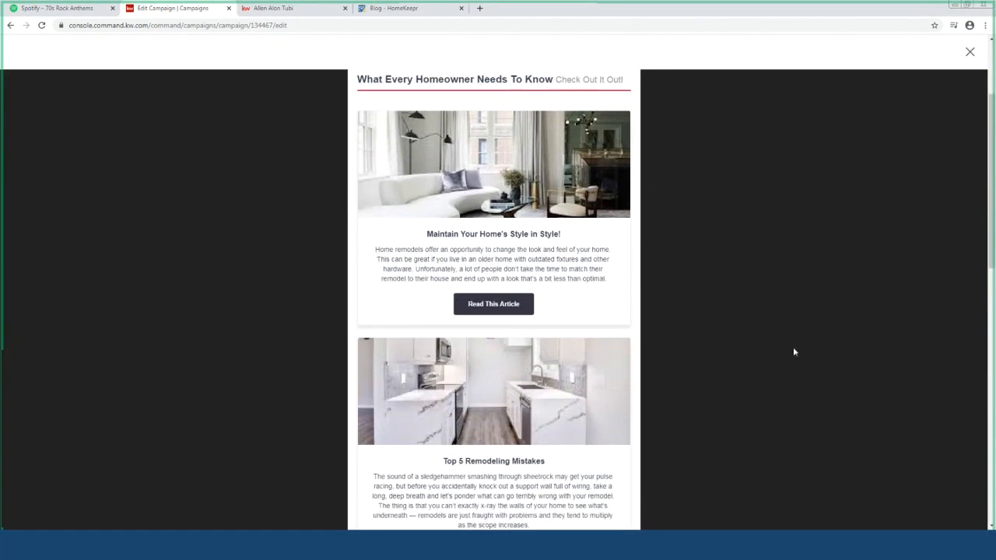
scroll(794, 347, down, 1)
scroll(762, 339, up, 2)
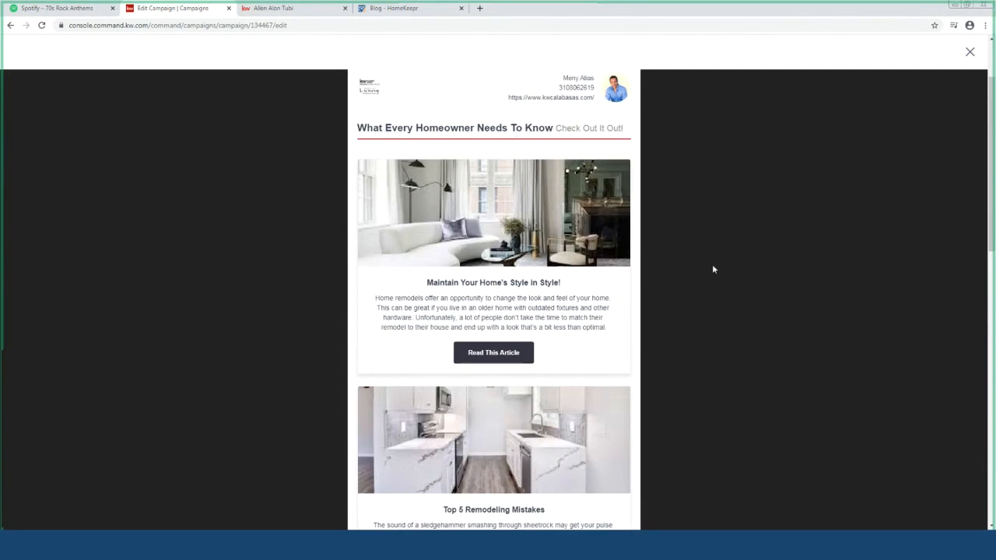
scroll(714, 298, down, 4)
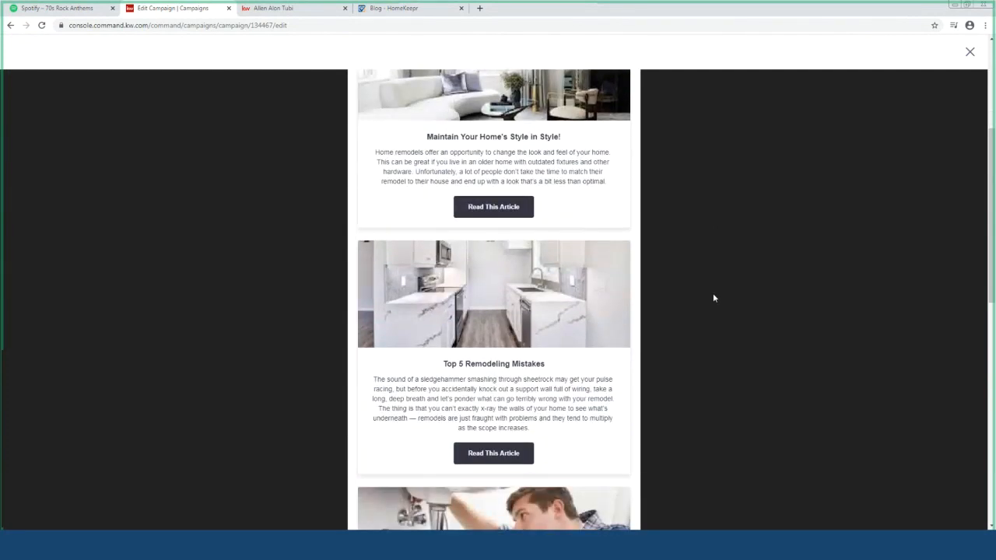
scroll(714, 297, down, 3)
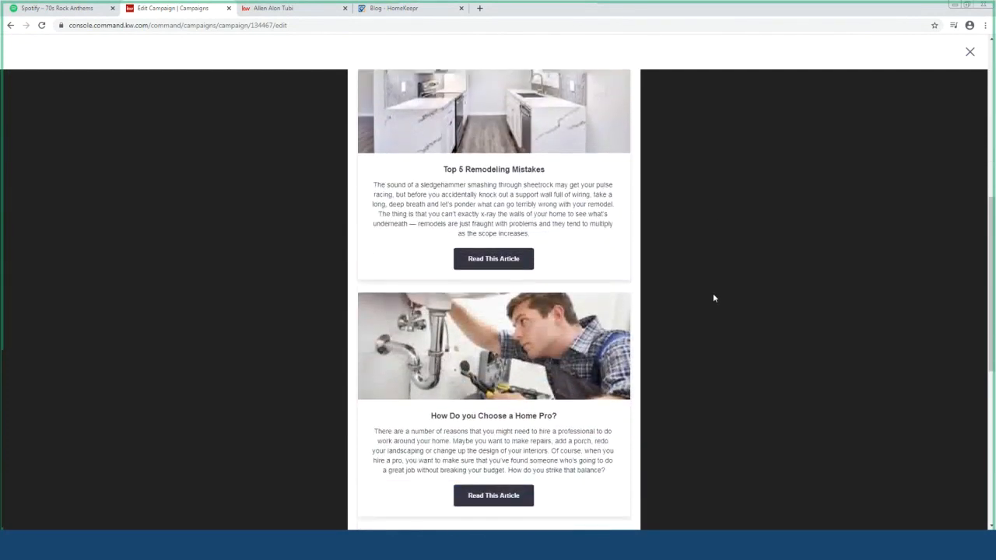
scroll(714, 298, down, 1)
scroll(714, 297, down, 2)
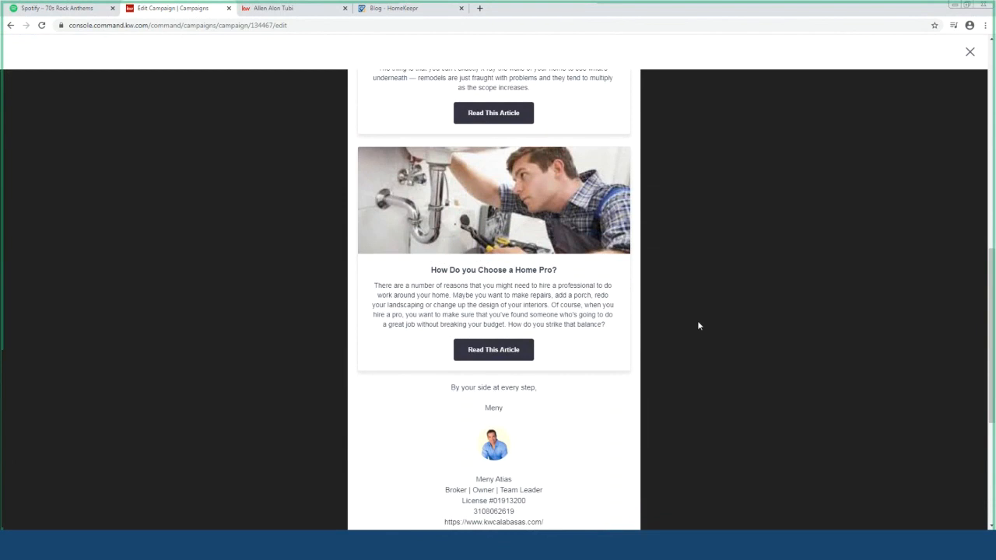
scroll(698, 326, down, 2)
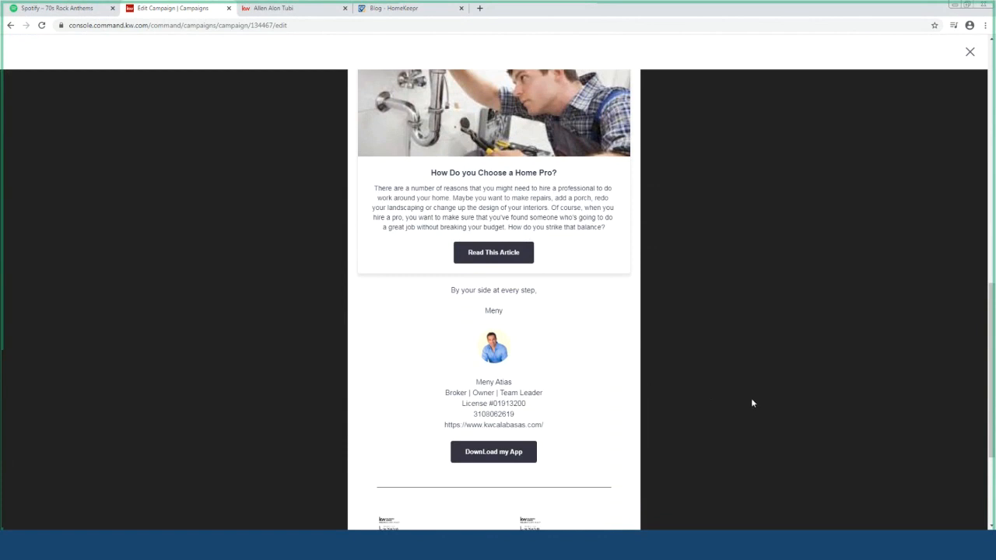
scroll(753, 403, up, 8)
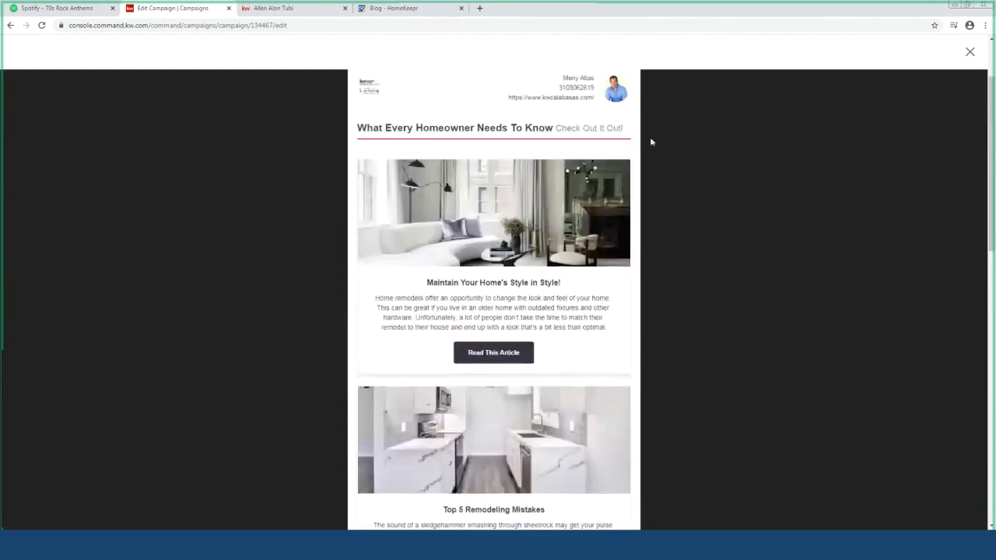
scroll(731, 247, up, 2)
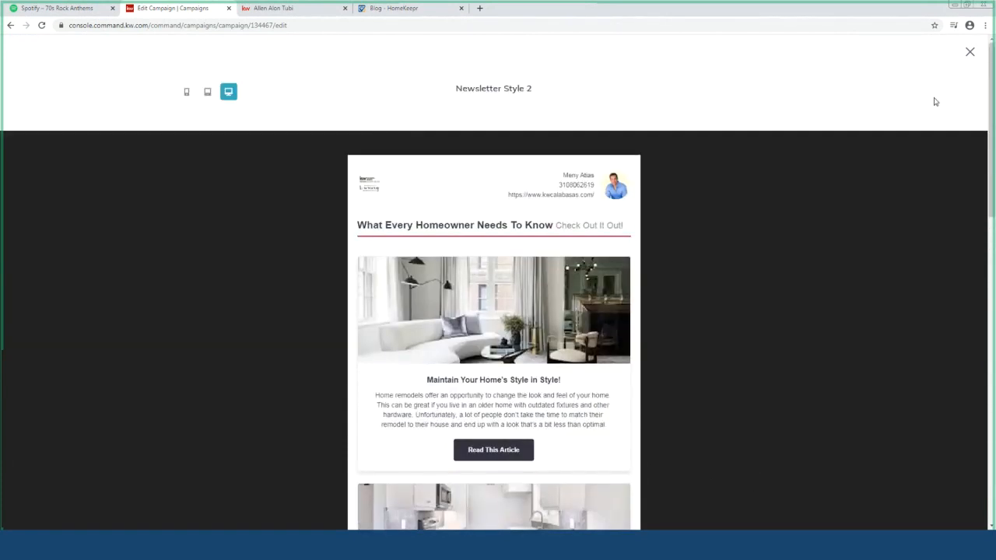
Close the preview and go to account Settings, leaving the campaign without saving
click(970, 52)
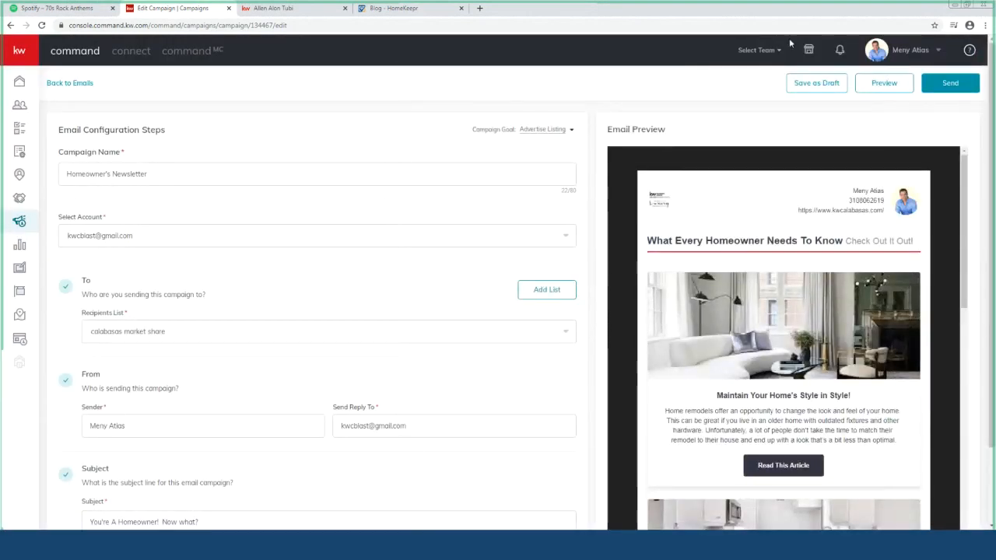
click(939, 52)
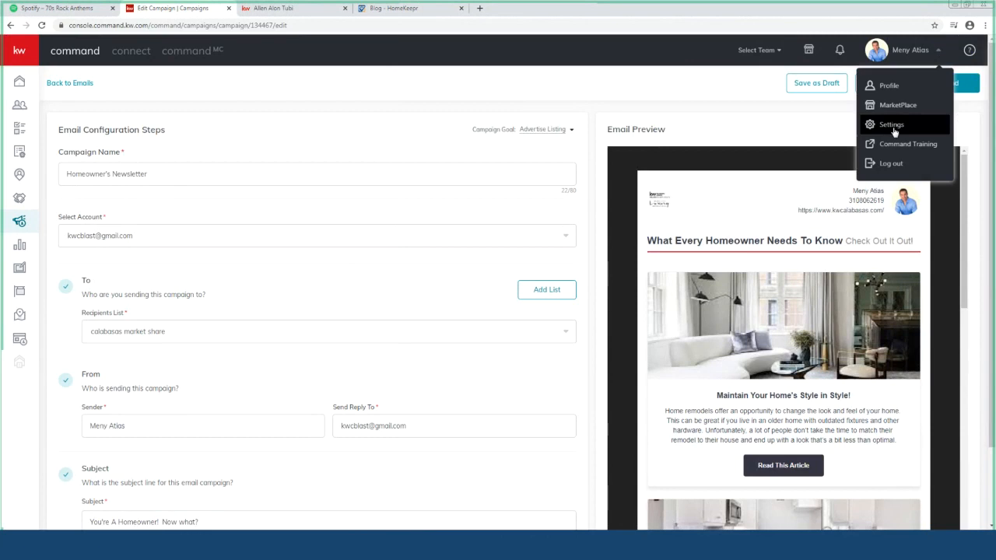
click(892, 124)
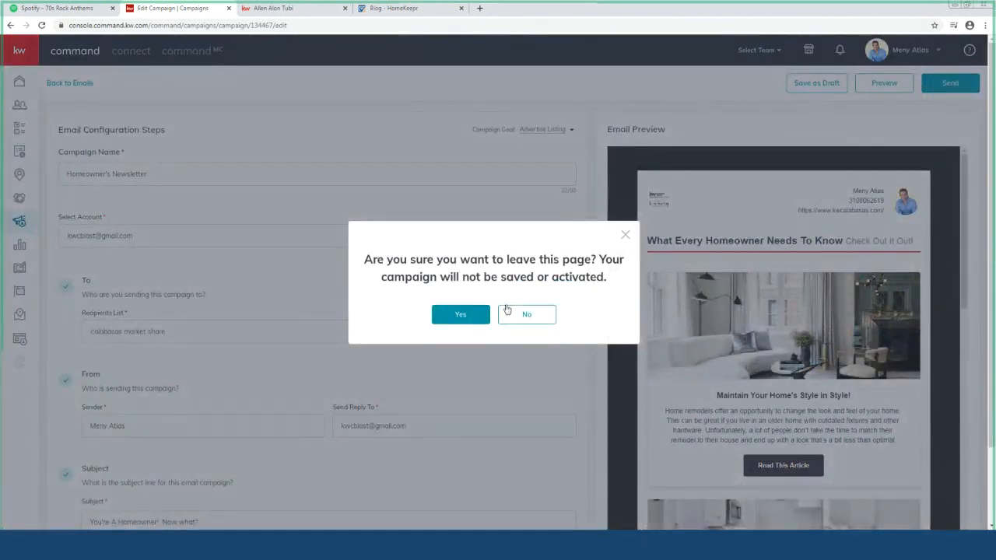
click(461, 314)
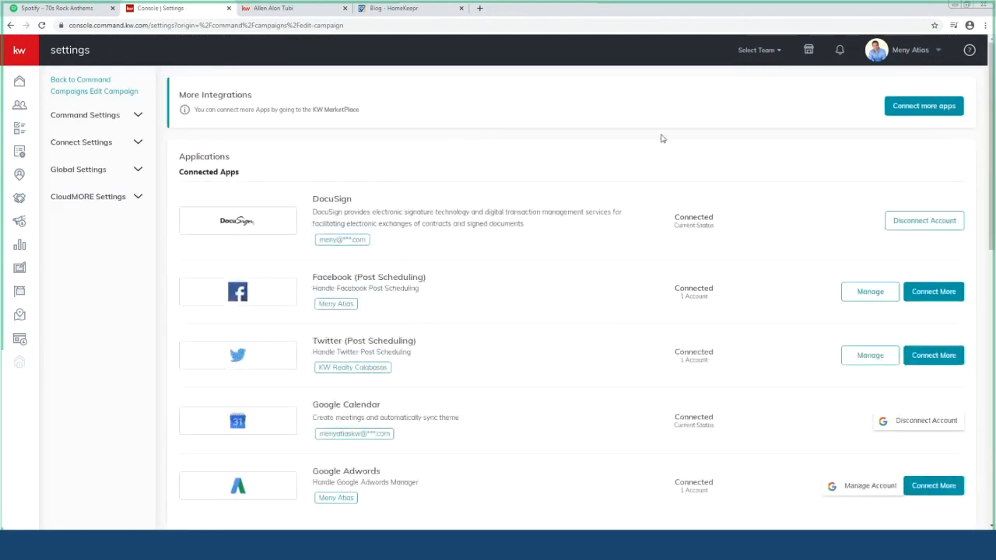
click(940, 53)
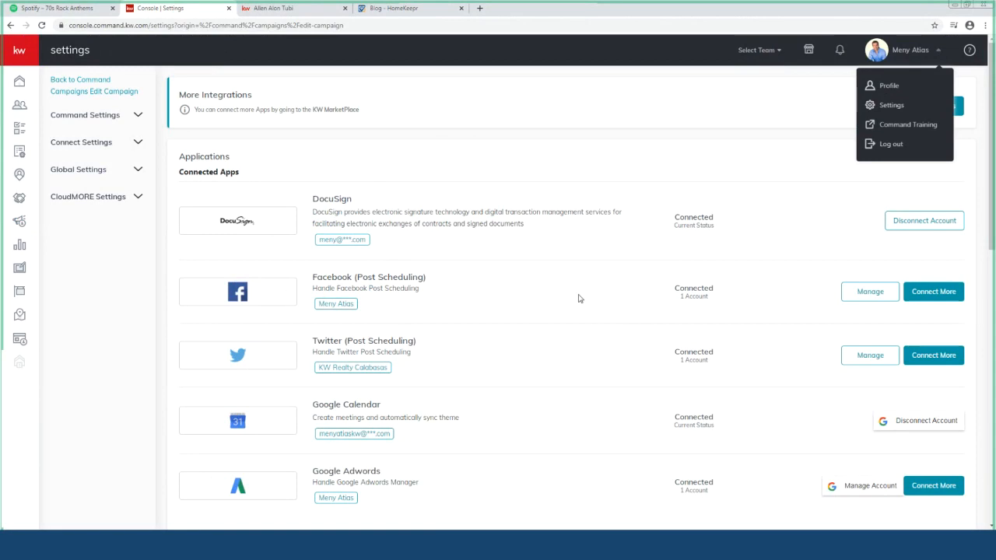
scroll(578, 298, down, 4)
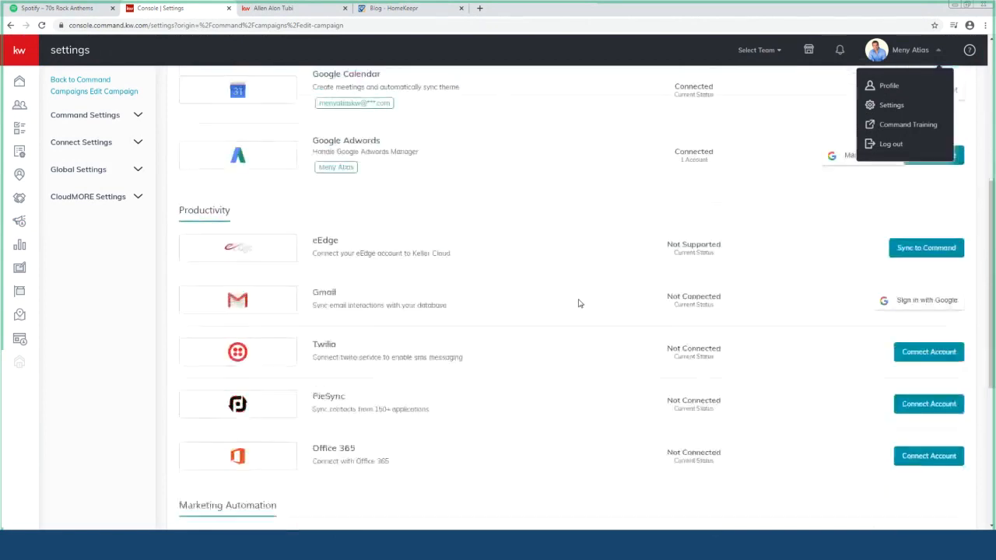
scroll(579, 304, down, 2)
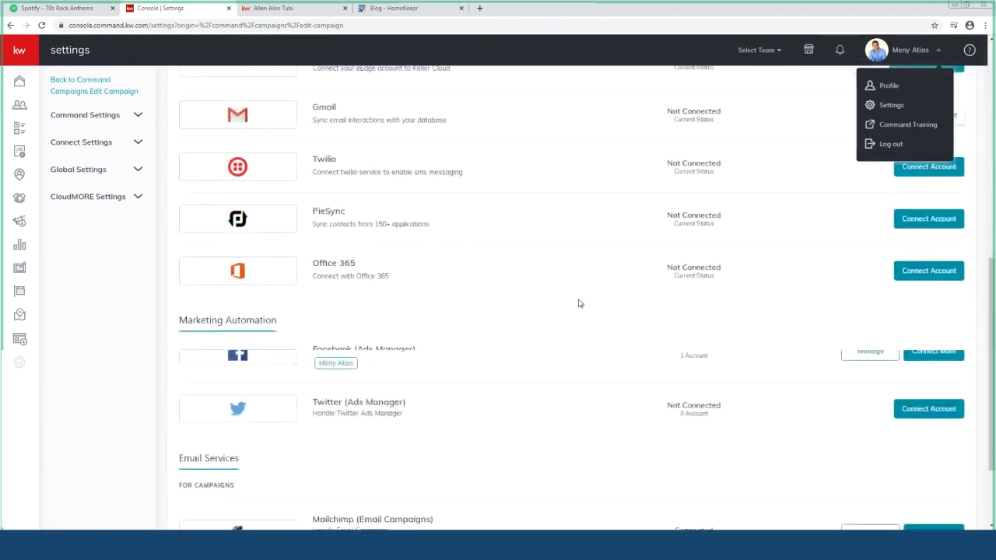
scroll(578, 304, down, 1)
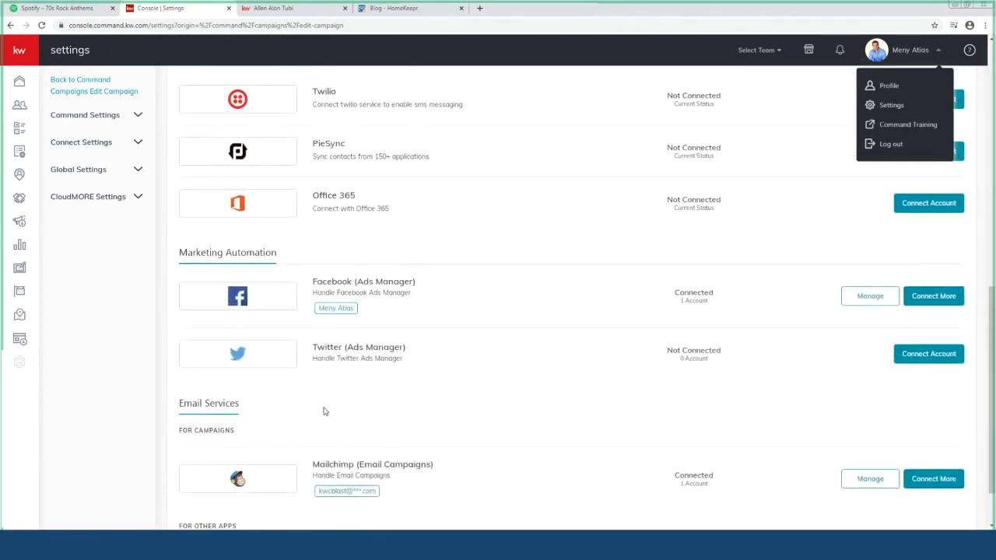
scroll(471, 455, down, 1)
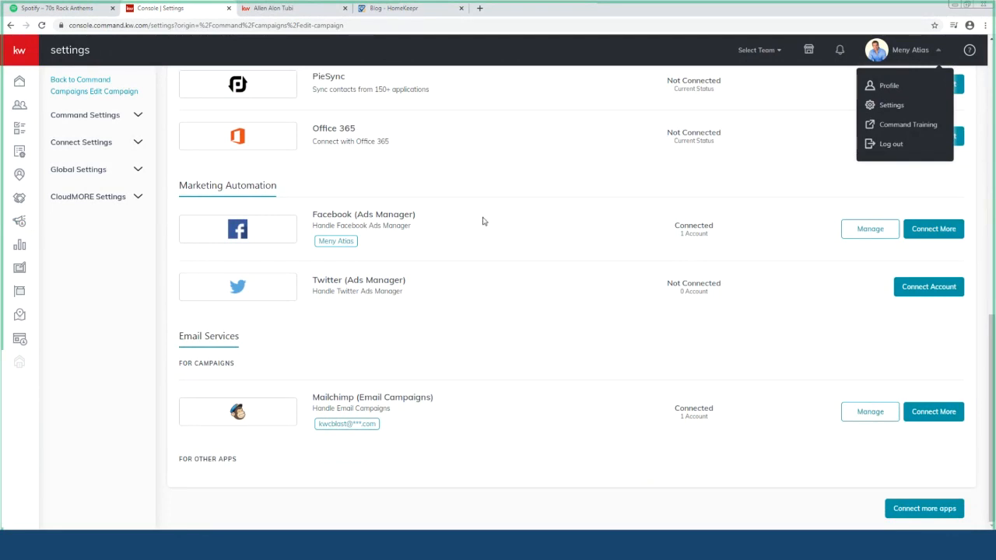
scroll(544, 266, up, 10)
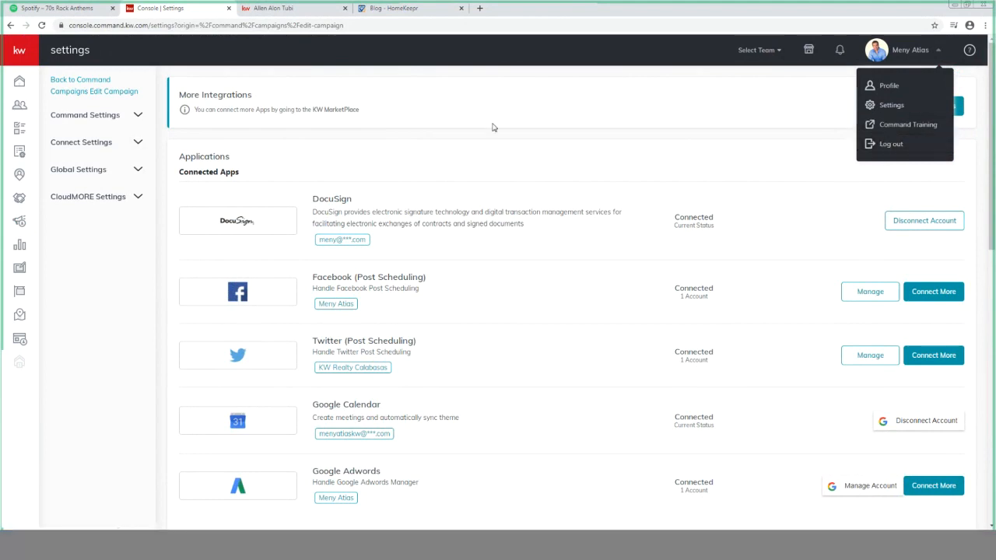
Expand Connect Settings, then go to Campaigns to see the empty Paid Ads list
click(89, 146)
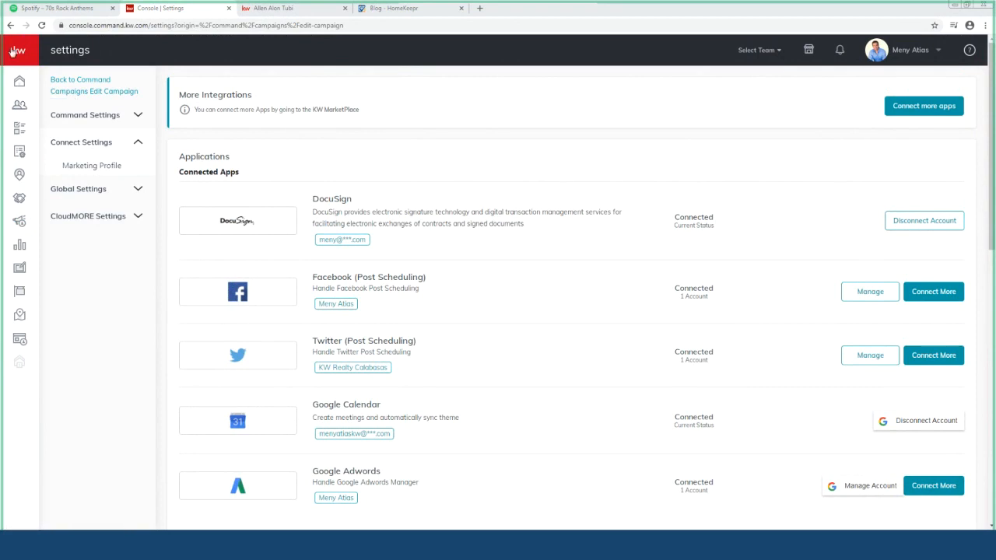
mouse_move(19, 60)
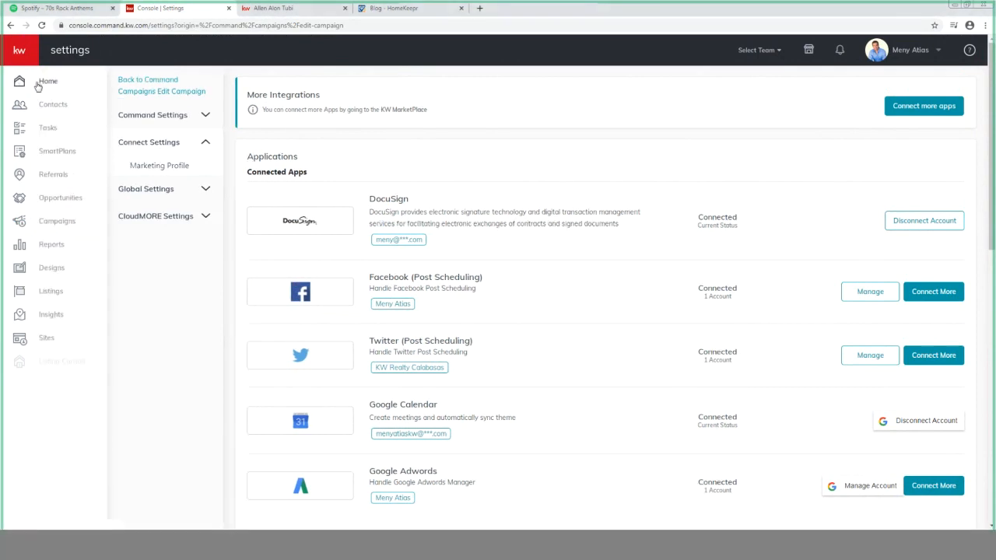
click(66, 225)
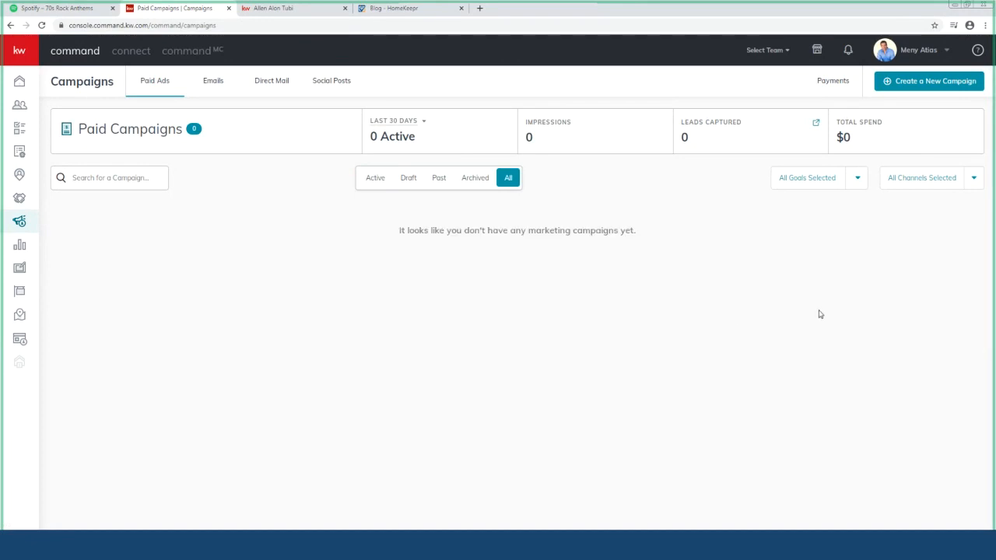
Create a new campaign of type Email
click(917, 81)
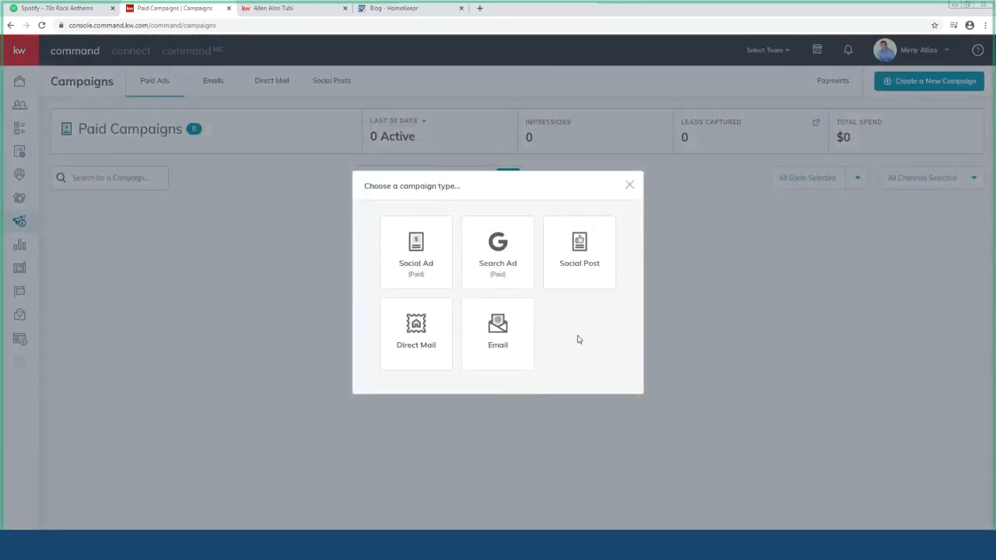
click(503, 341)
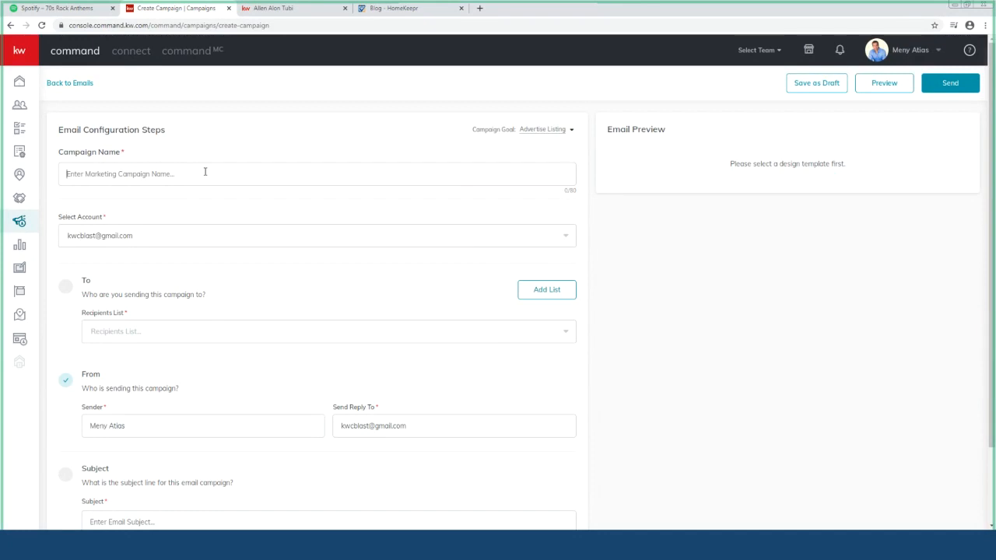
Name the campaign 'Homeowners Newsletter', select the only sending account, and expand the Recipients List
text(Homeowners Newsletter)
click(400, 245)
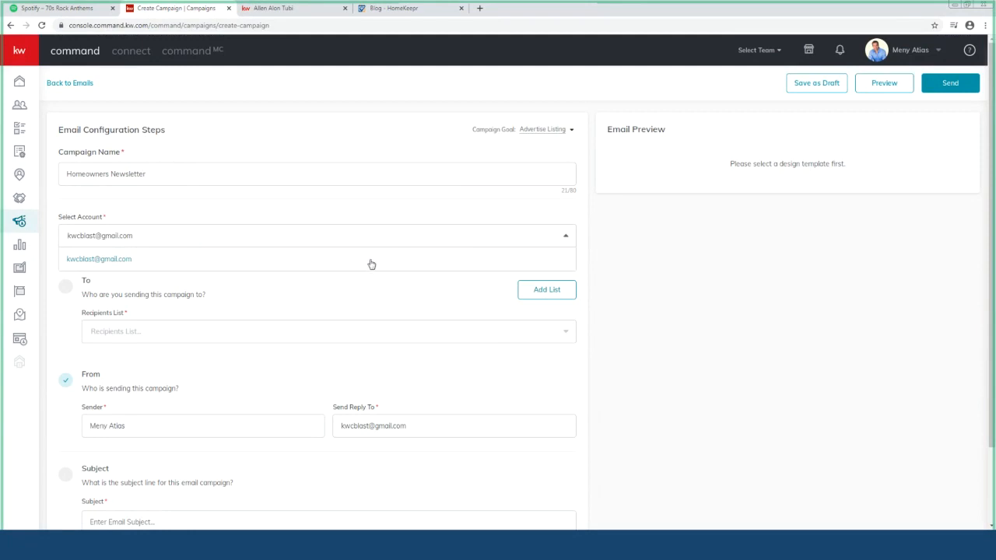
click(373, 263)
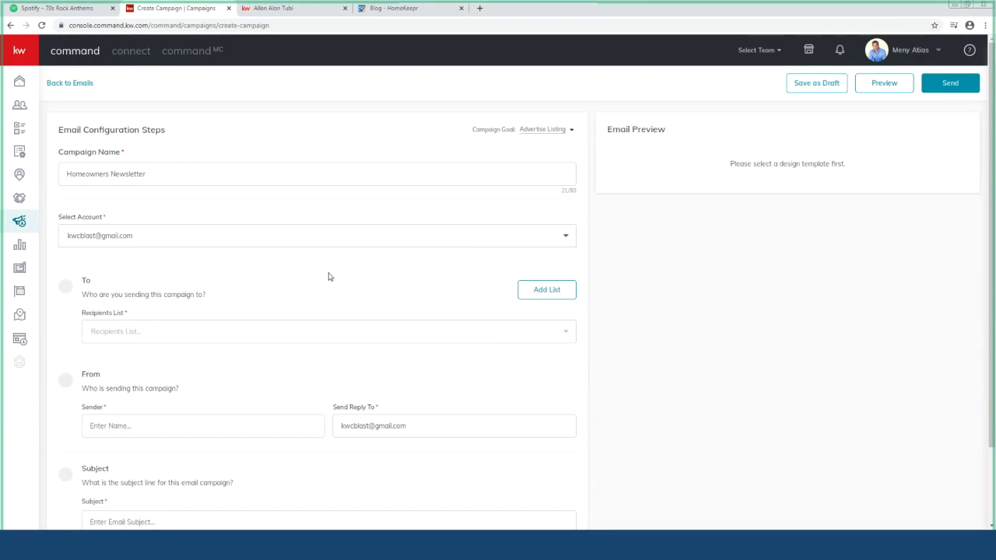
scroll(329, 277, down, 1)
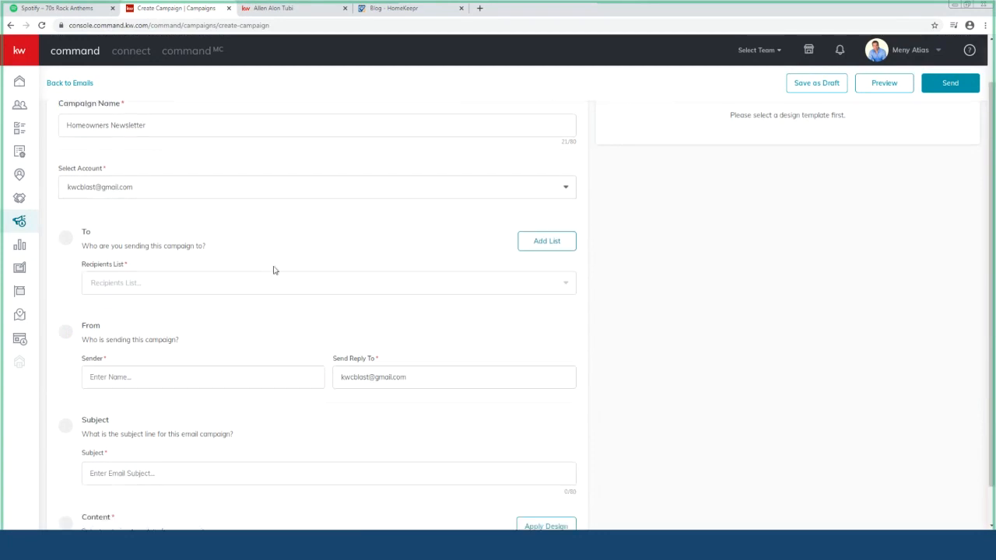
click(182, 286)
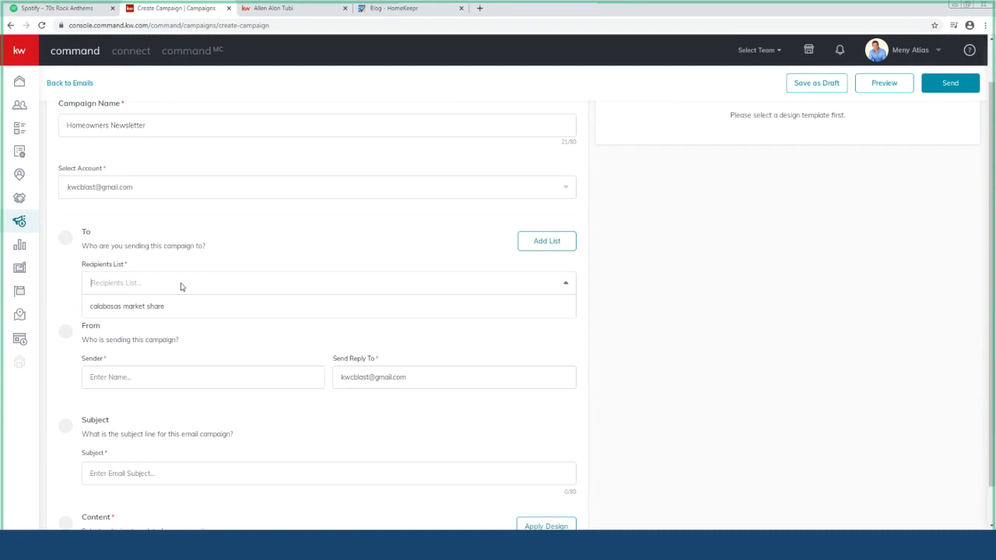
Address the campaign to the 'calabasas market share' list and enter the agent's name as sender
click(178, 306)
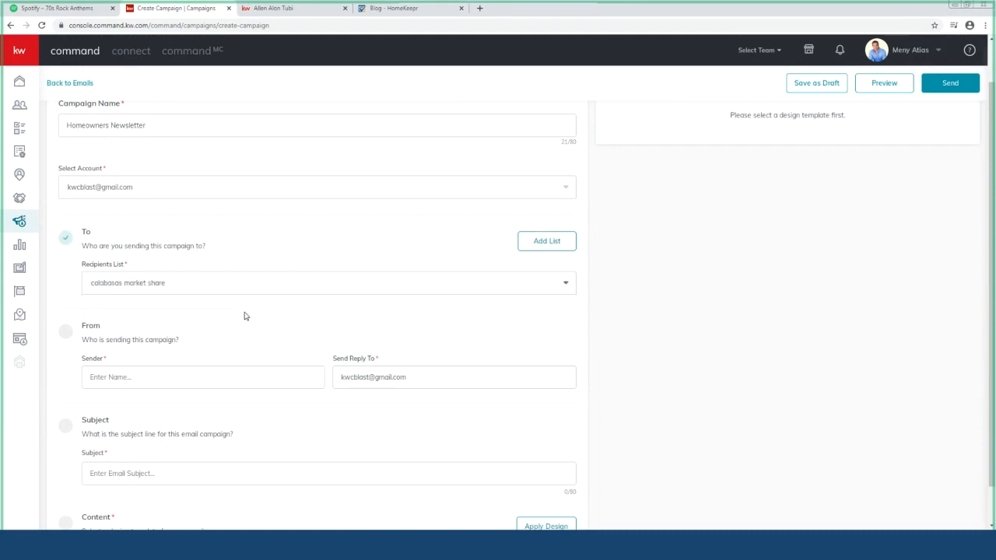
scroll(249, 318, down, 1)
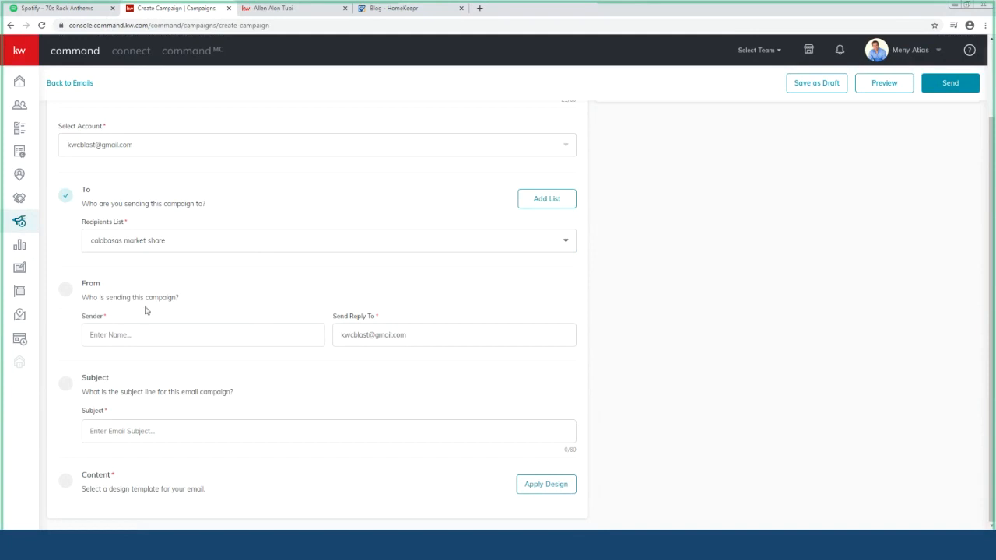
click(162, 336)
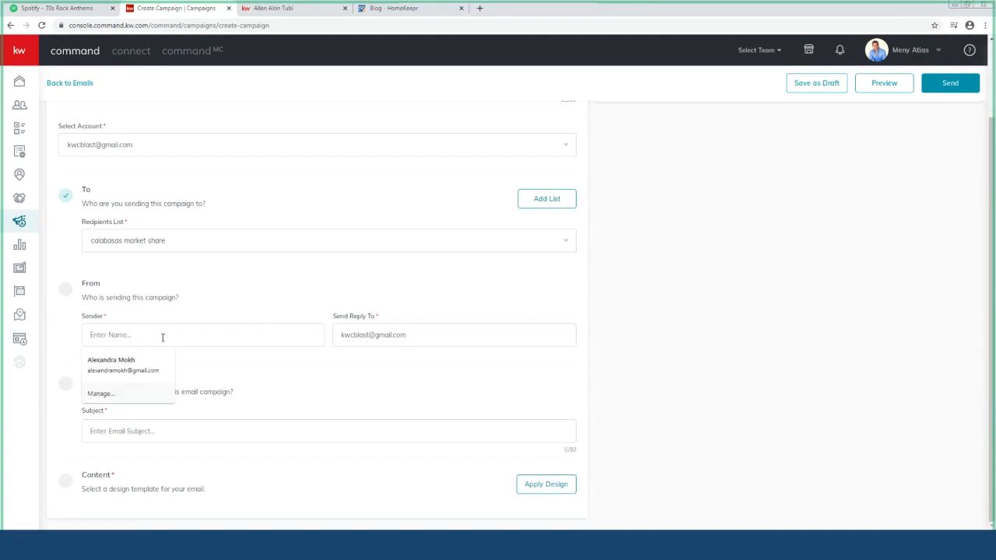
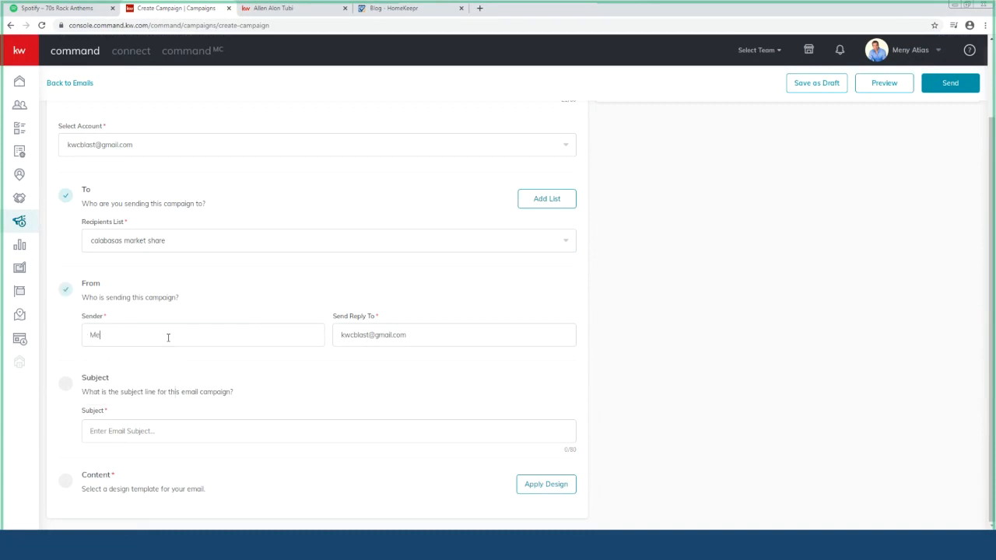
Set the subject line to 'You Bought A Home. Now What?'
click(197, 431)
text(Your)
key(BackSpace)
text(Bo)
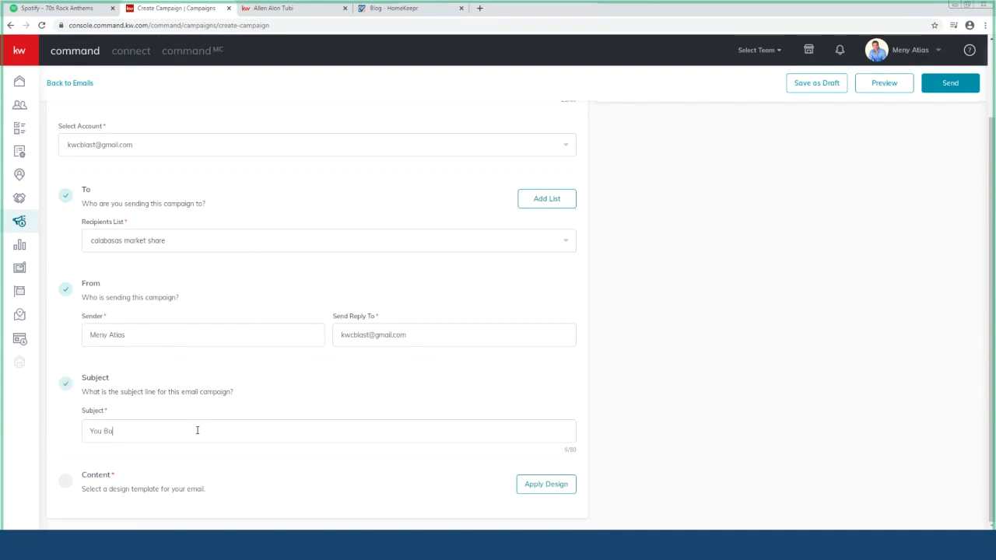
text(ught A Home.  Now What?)
Apply the Newsletter Style 2 design from the KWRI Templates
click(527, 486)
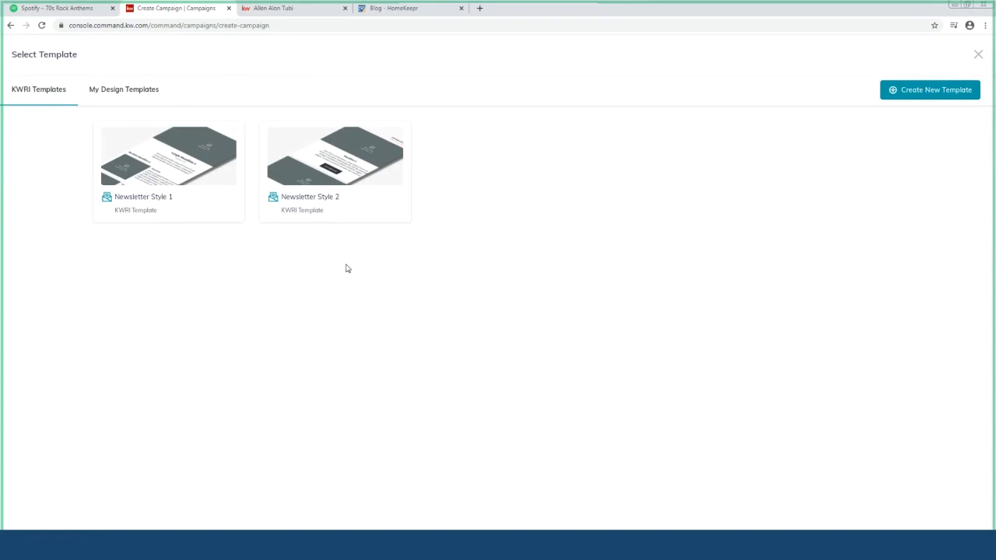
click(366, 182)
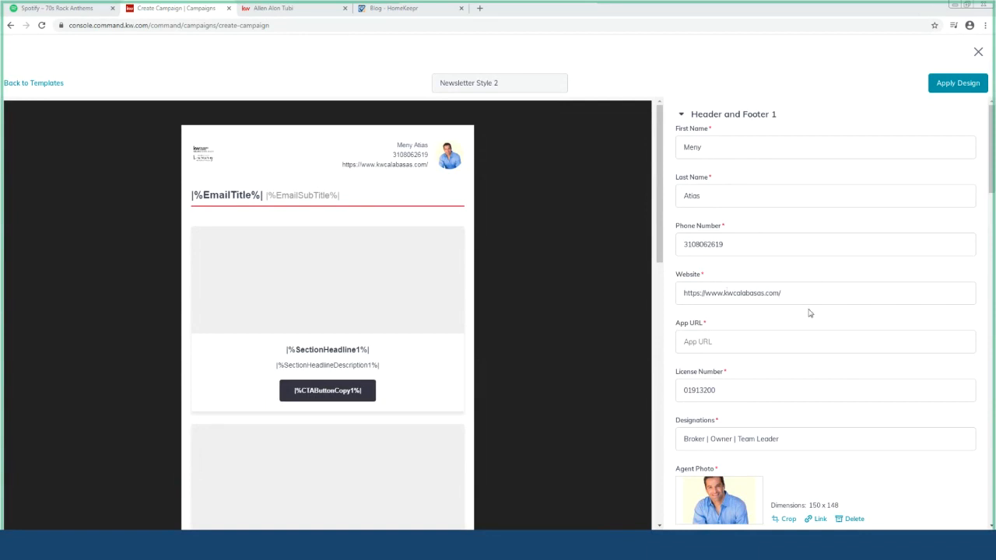
Select the empty App URL field, then switch to the agent website browser tab
click(715, 344)
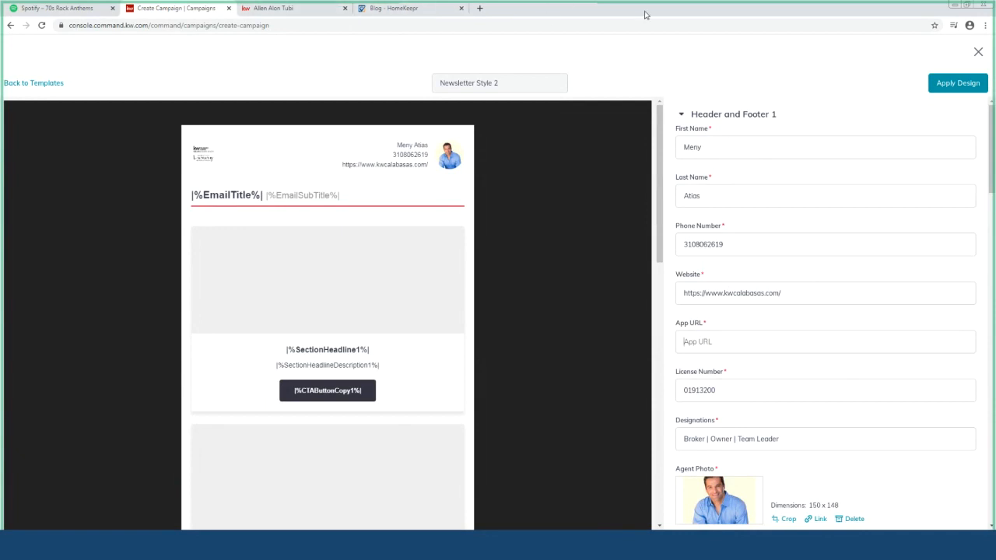
click(315, 14)
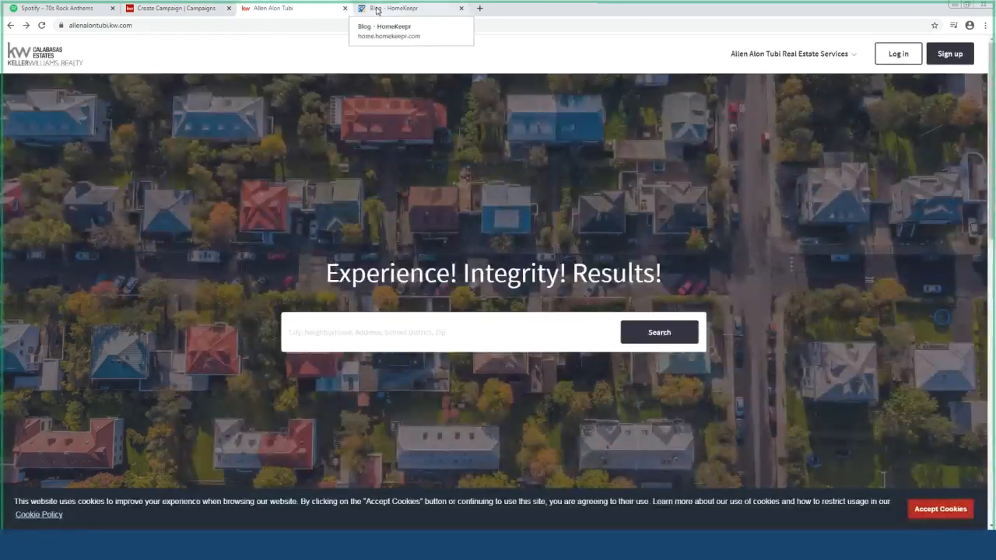
Close the agent website tab and load the MyKW sign-in page in a new tab
click(419, 8)
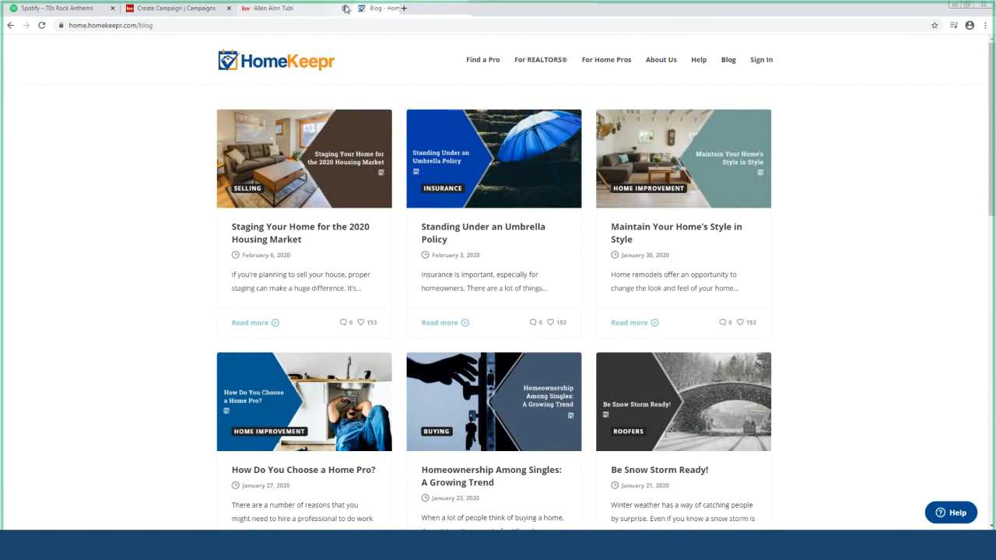
click(345, 8)
click(364, 8)
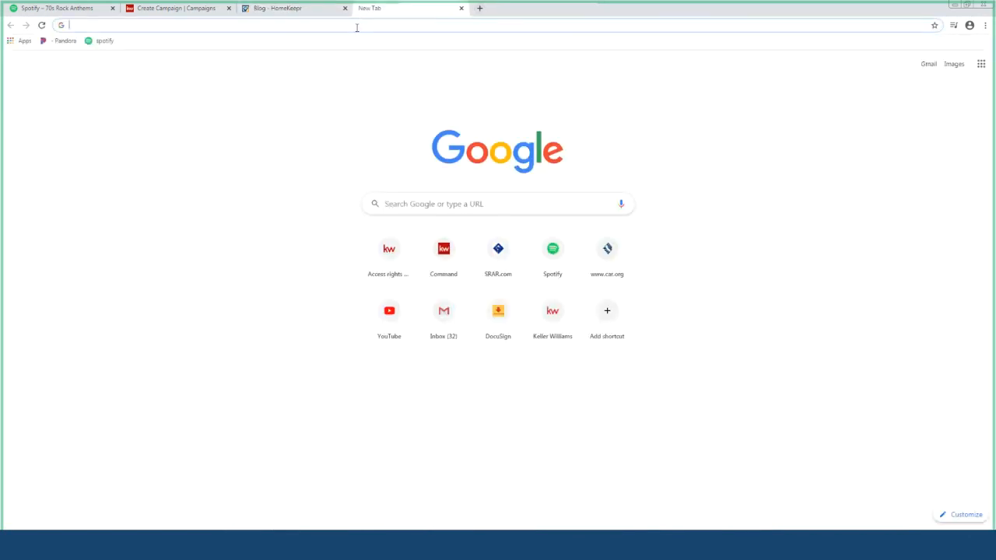
text(myk)
key(Return)
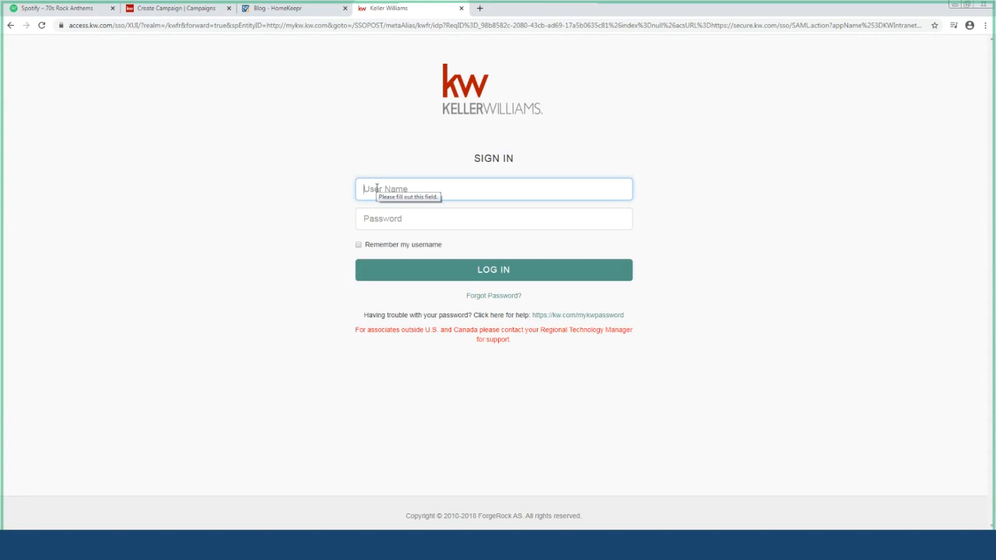
Sign in to MyKW with the user name and password, then open Agent Website Admin from HOME
text(Mat)
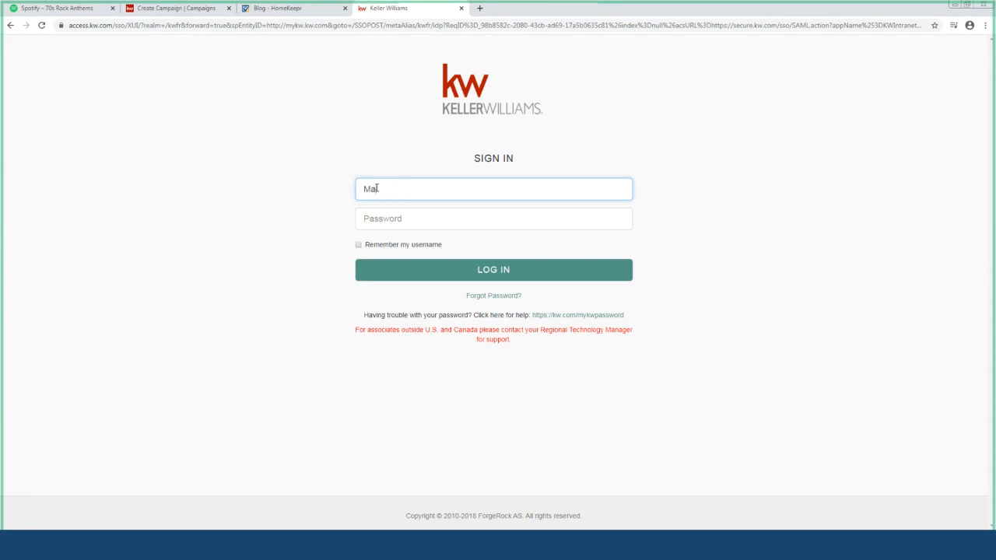
text(ias)
click(404, 225)
text(****)
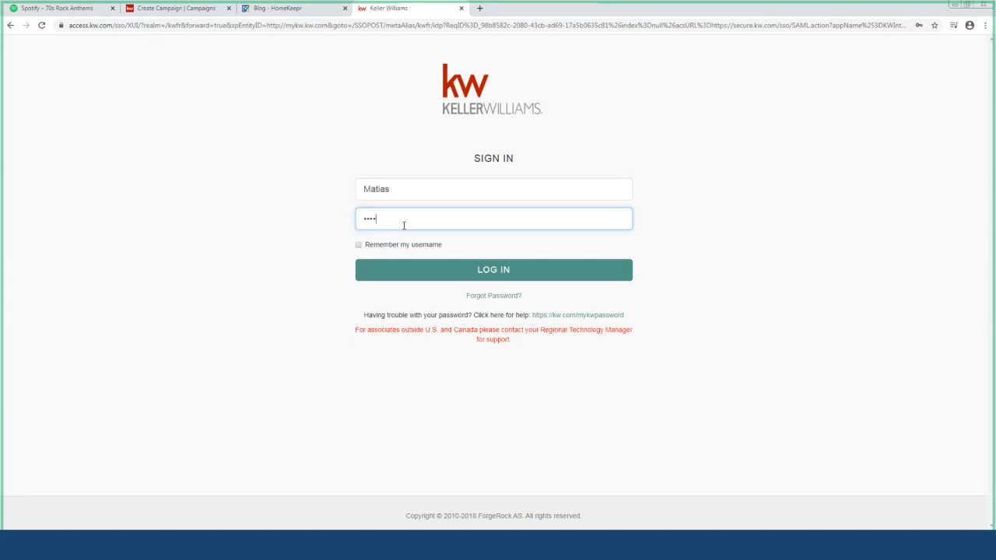
text(**************)
key(Return)
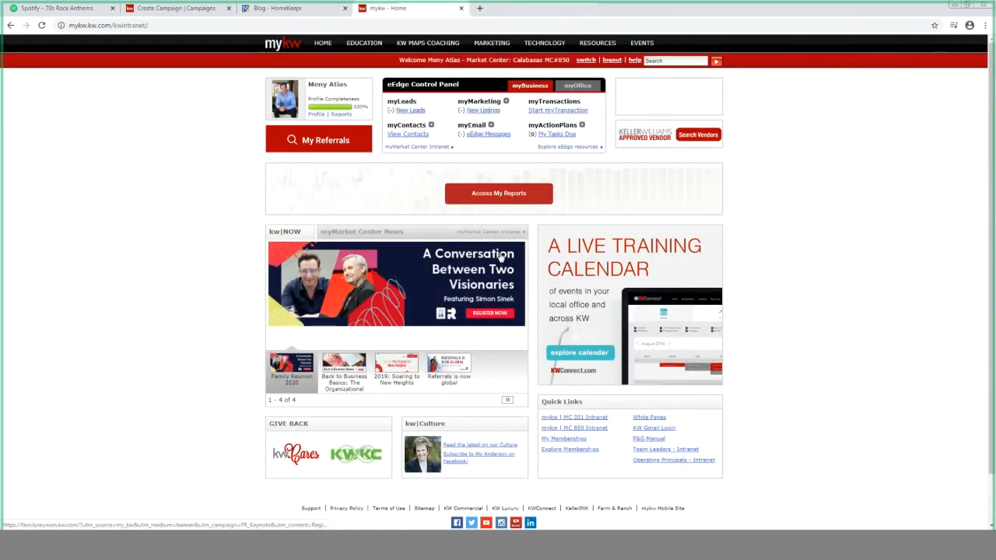
mouse_move(320, 45)
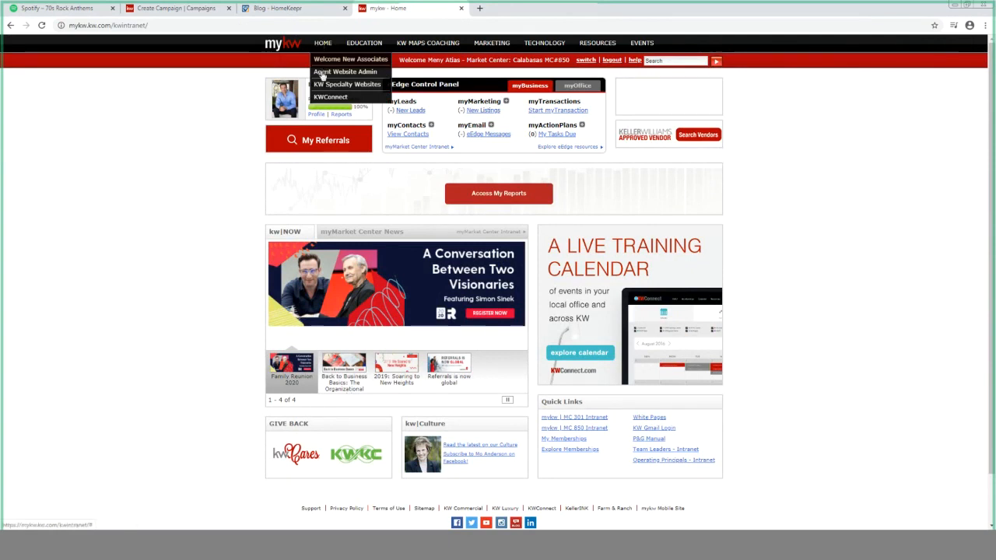
click(322, 73)
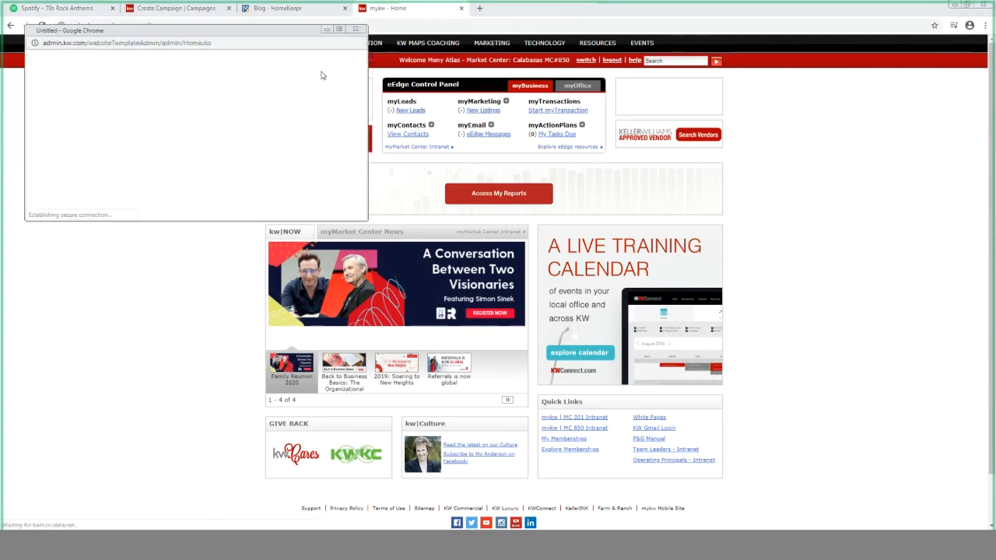
Maximize the admin tool, open 4.5 Mobile Property Search, and select the agent's mobile URL
click(340, 30)
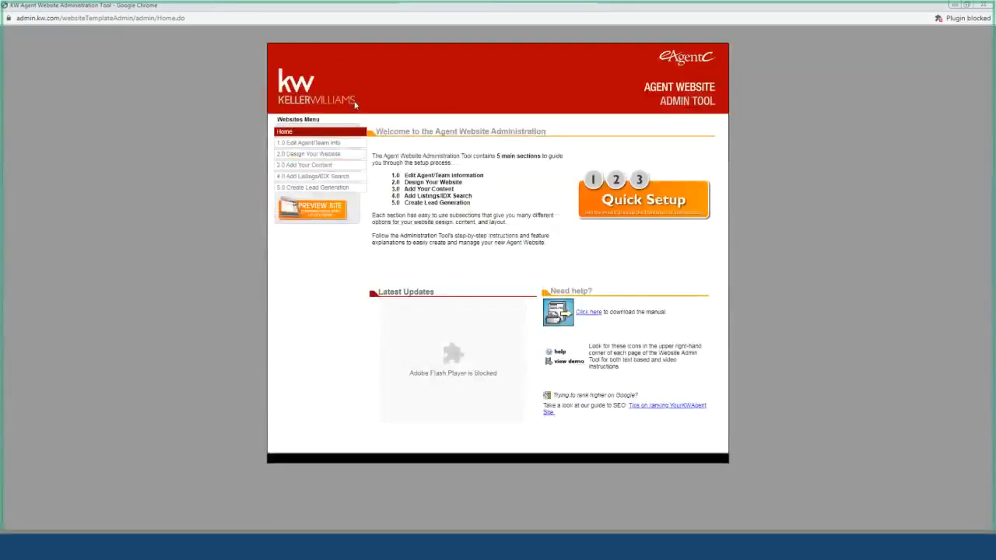
click(311, 179)
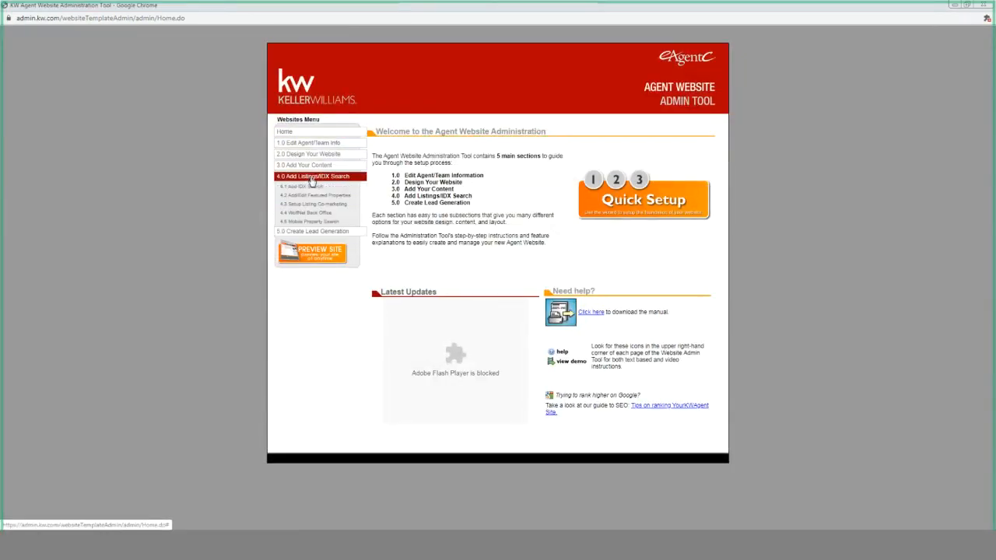
click(316, 222)
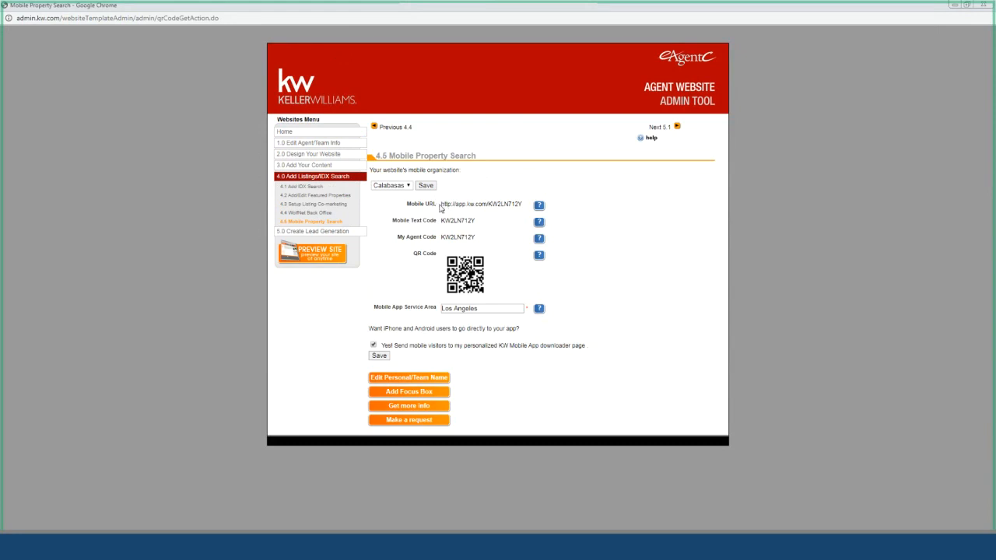
drag(441, 204, 523, 205)
key(ctrl+c)
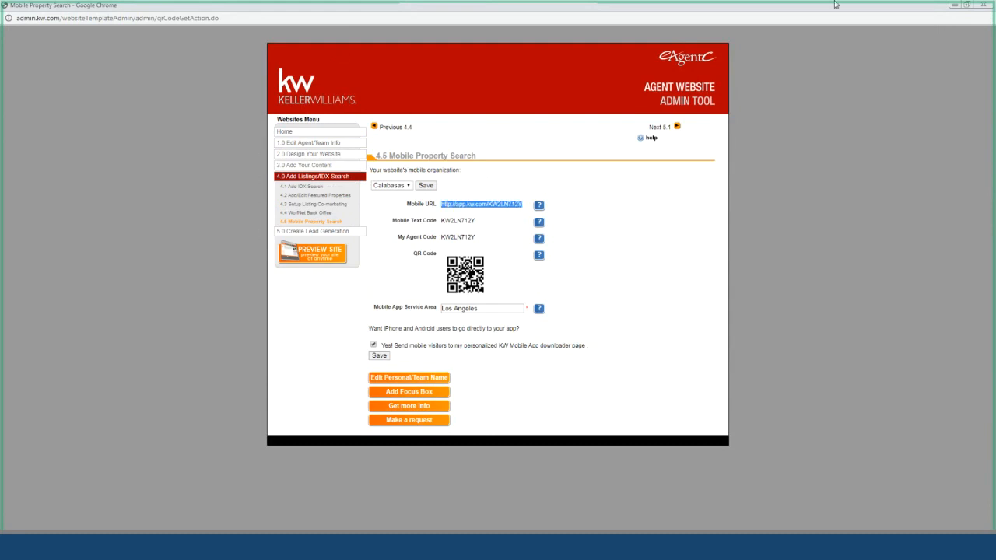
Close the admin tool and paste the copied mobile URL into the newsletter's App URL field
click(986, 5)
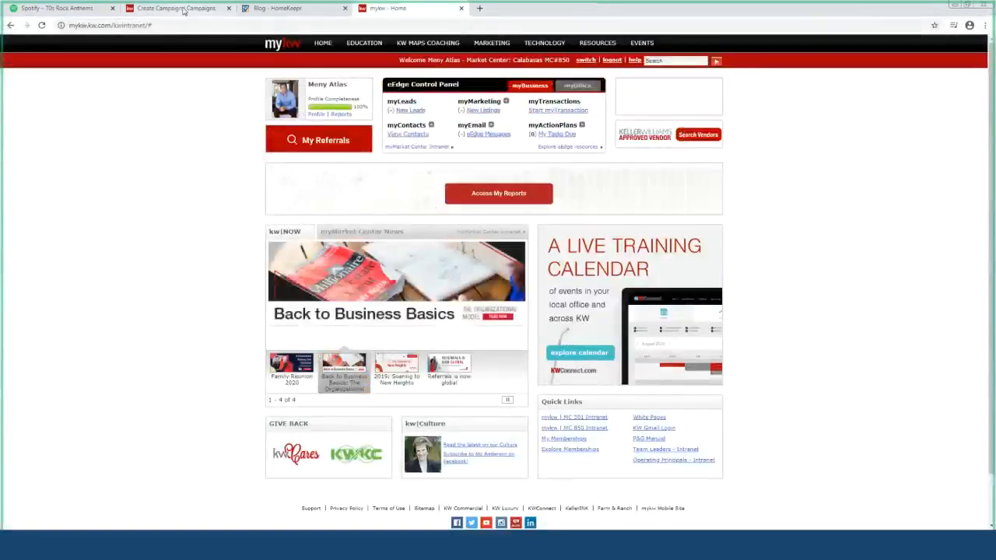
click(185, 8)
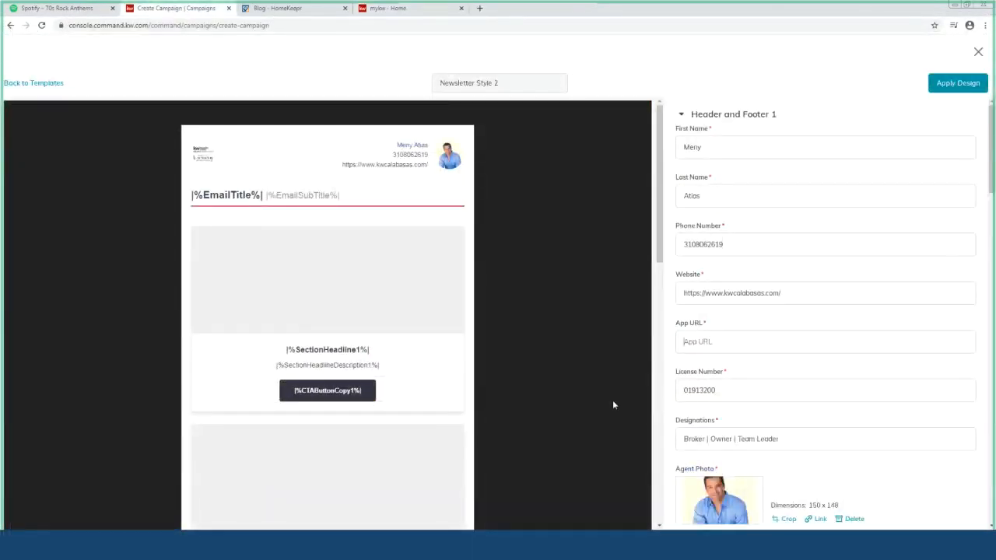
click(708, 346)
key(ctrl+v)
Enter Email Title 'A Newsletter for Homeowners' and Email Sub Title 'Check It Out!'
scroll(747, 373, down, 2)
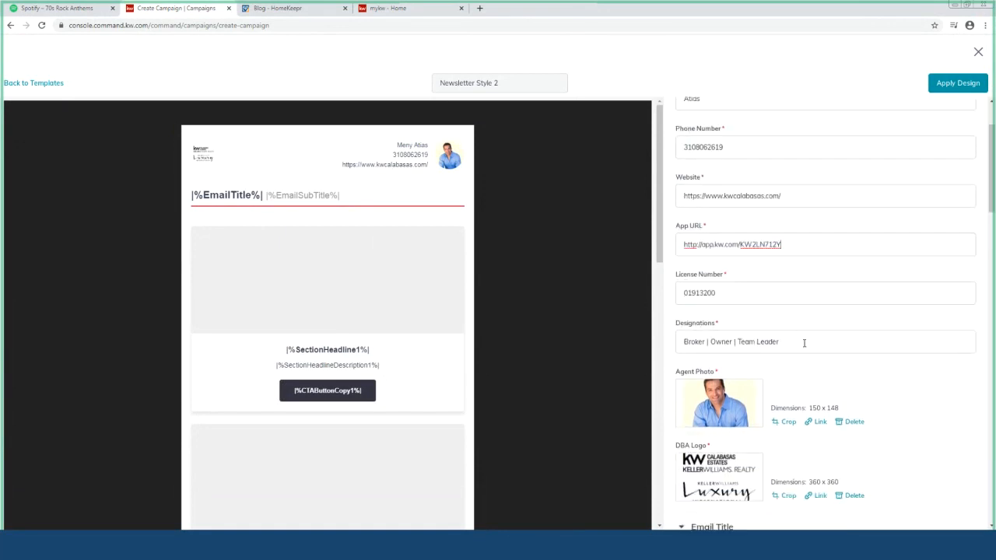
scroll(804, 343, down, 4)
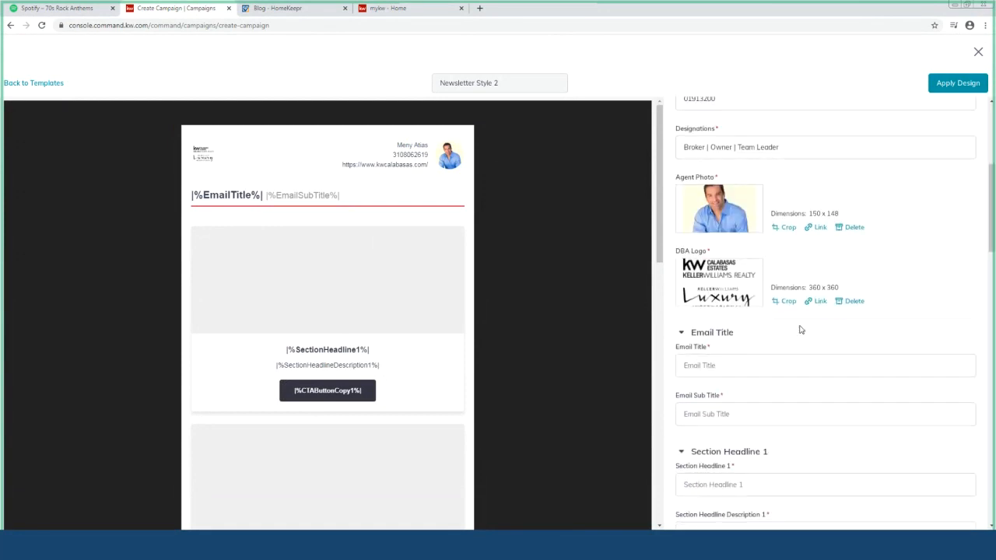
scroll(800, 330, down, 2)
scroll(800, 325, down, 1)
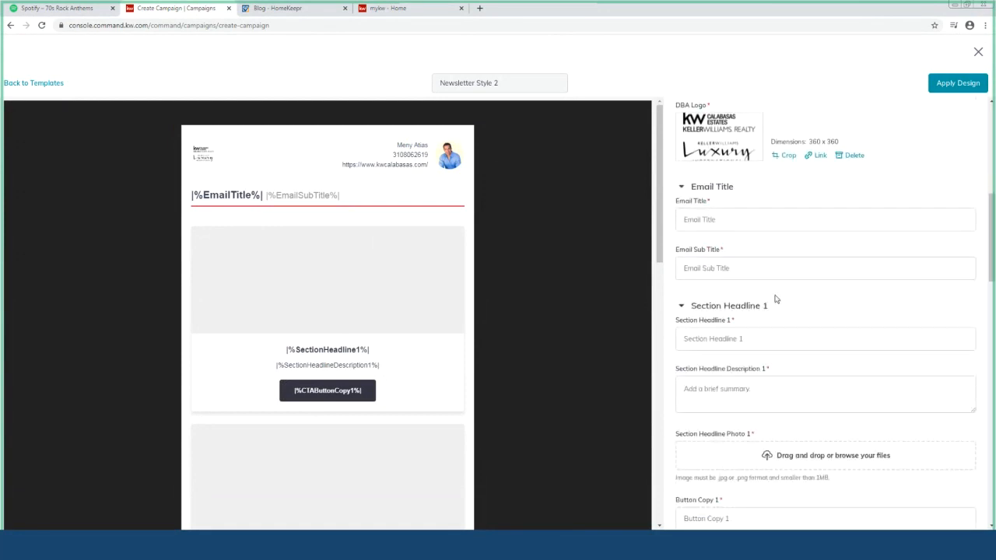
click(736, 225)
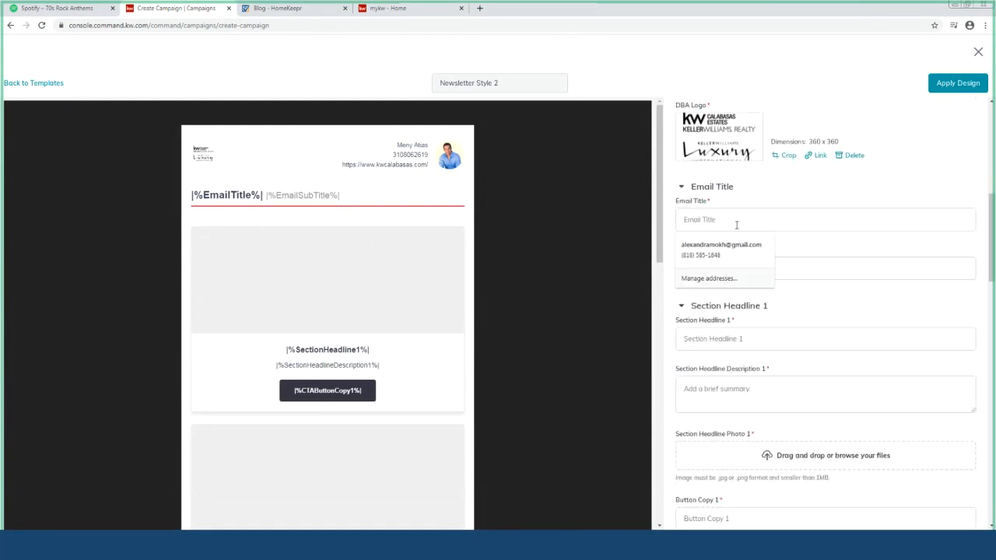
text(A News)
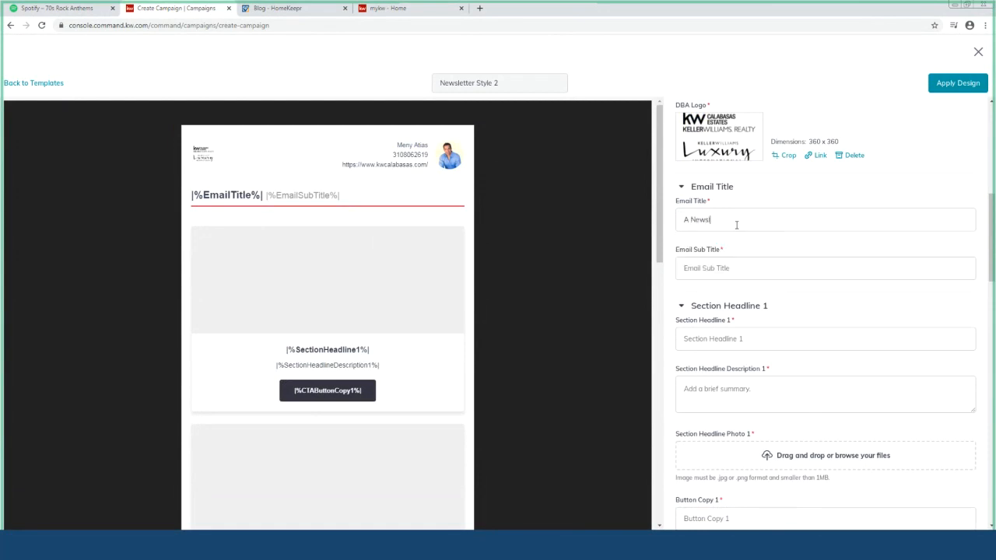
text(letter for Homeowners)
click(744, 270)
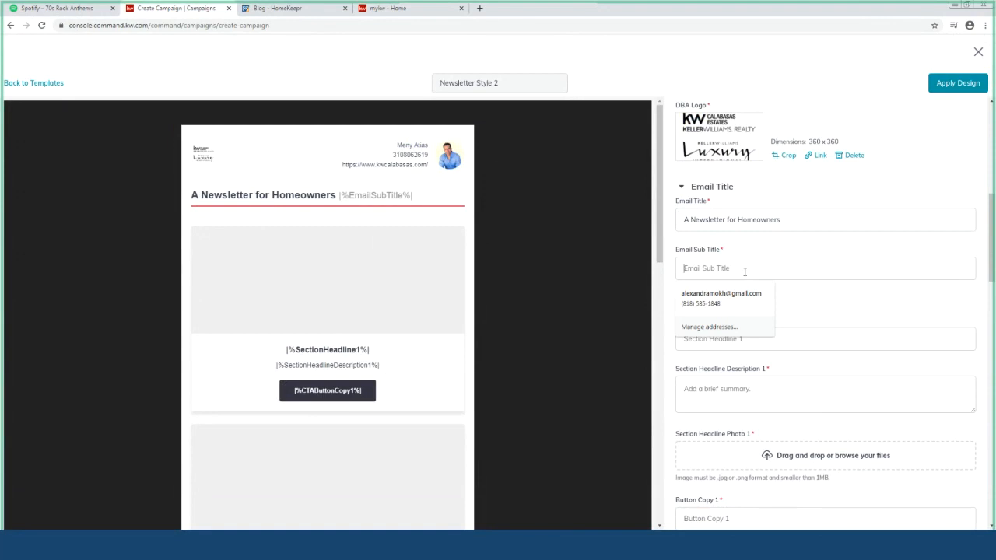
text(Check )
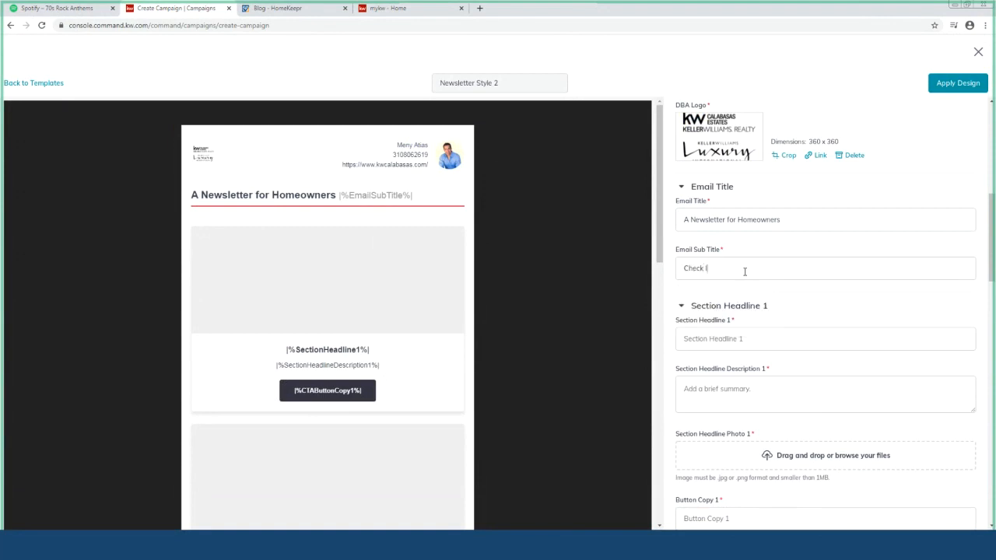
text(It Out!)
click(774, 340)
Open the HomeKeepr article 'Maintain Your Home's Style in Style', skim it, then return to Create Campaign
click(273, 12)
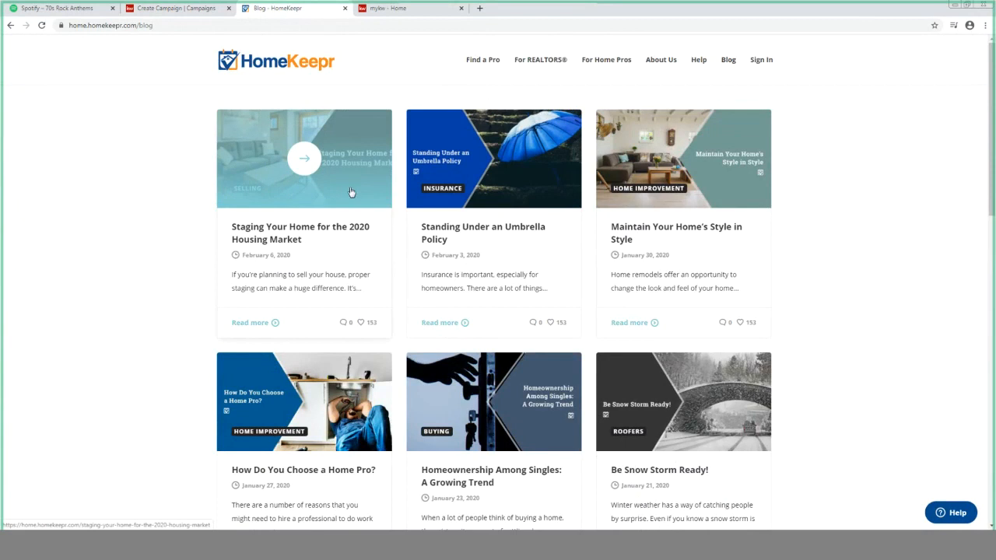
click(641, 155)
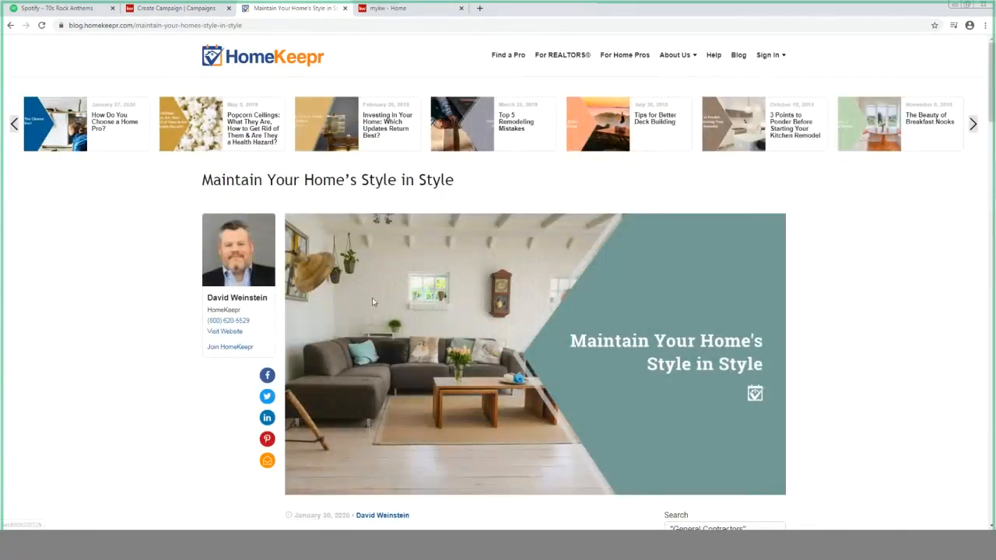
scroll(327, 318, down, 4)
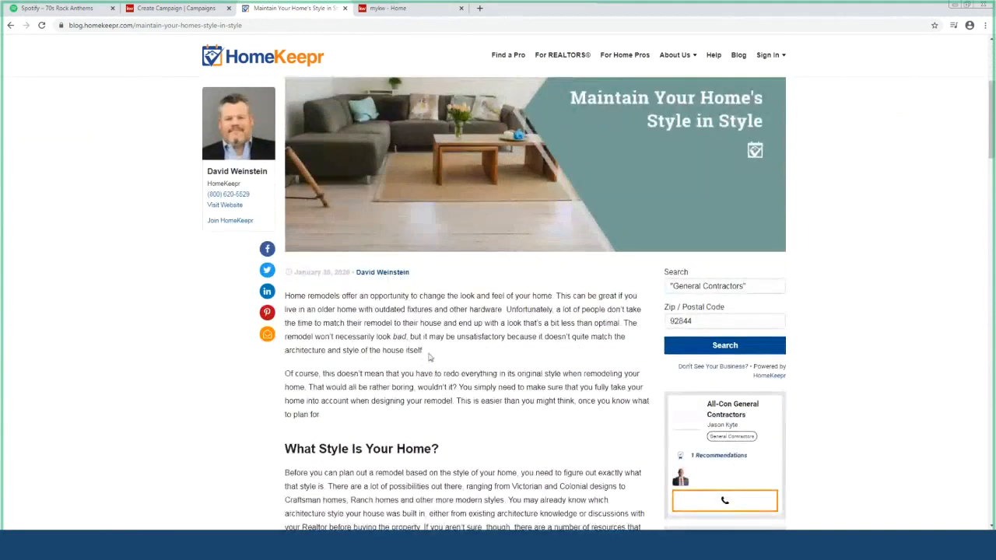
scroll(430, 355, up, 2)
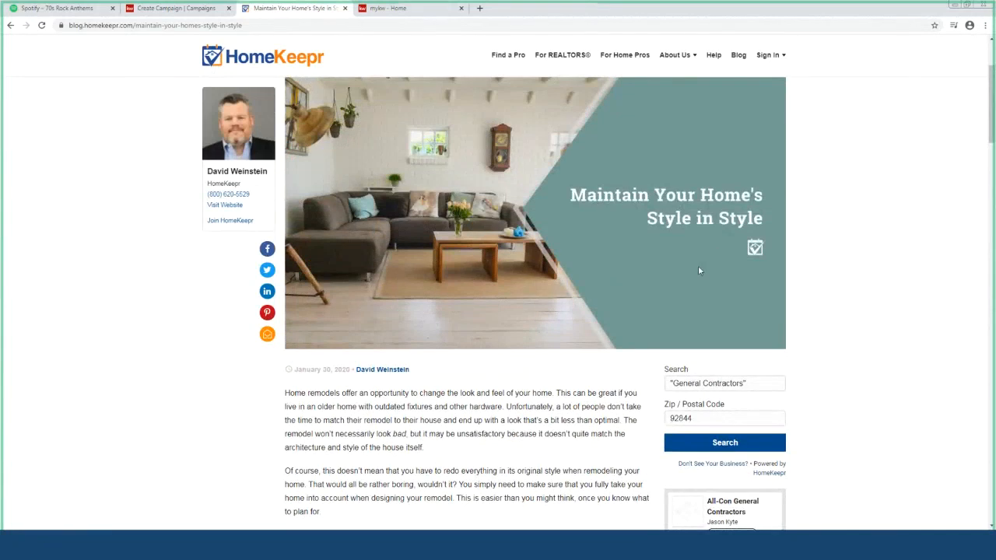
click(187, 12)
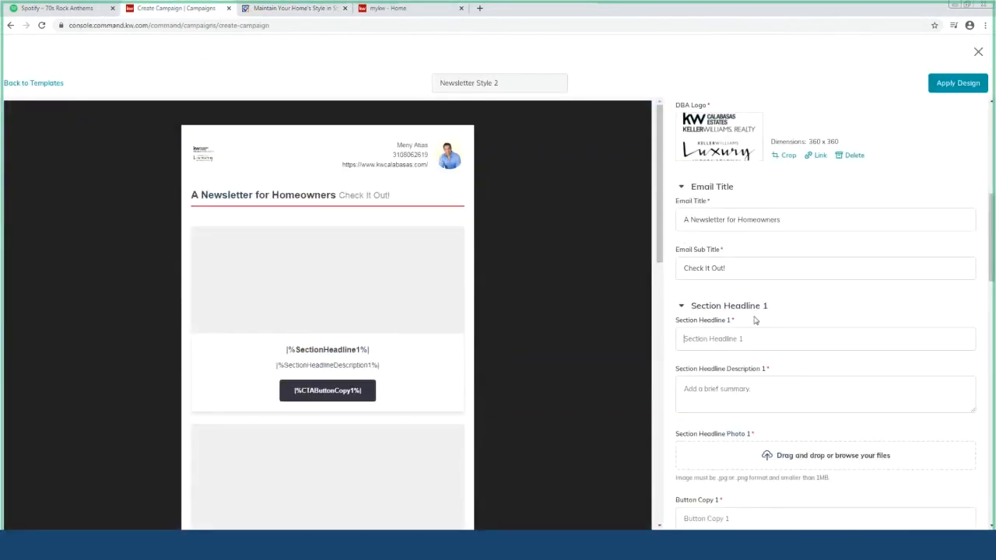
Enter Section Headline 1 'Maintain Your Home's Style in Style' and copy the article's first paragraph
text(Main)
text(te)
text(in Your Ho)
text(me)
text('s Style i)
text(n S)
text(tyle)
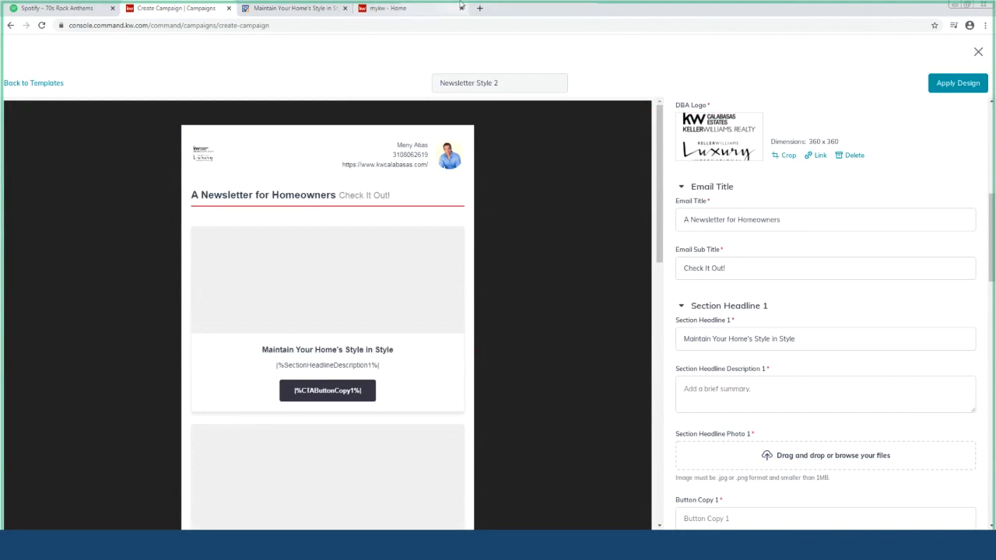
click(297, 10)
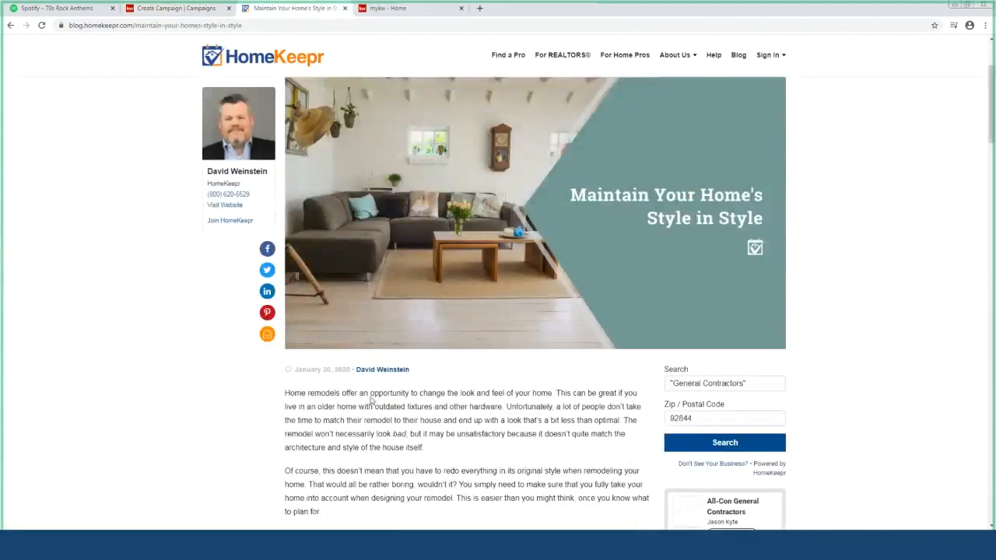
drag(447, 454, 286, 387)
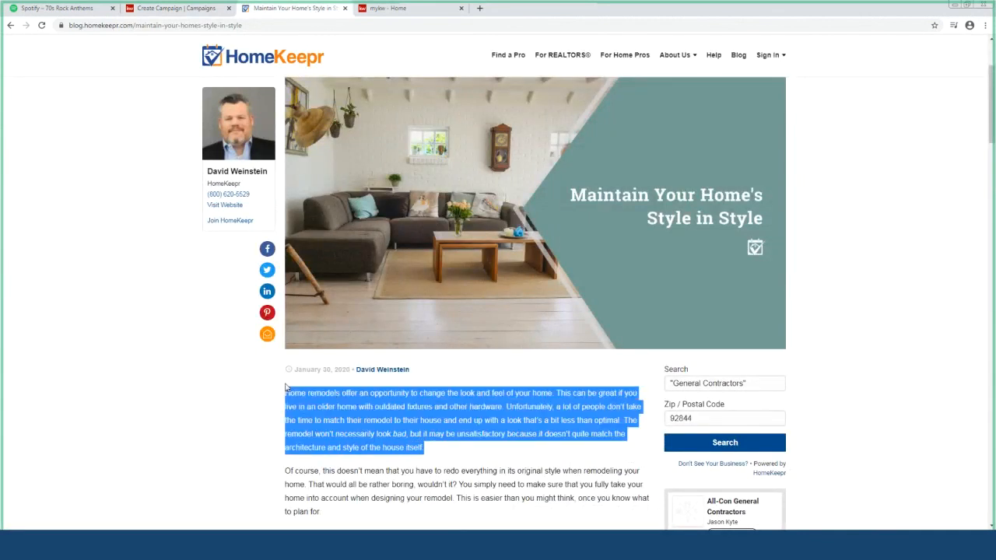
click(197, 9)
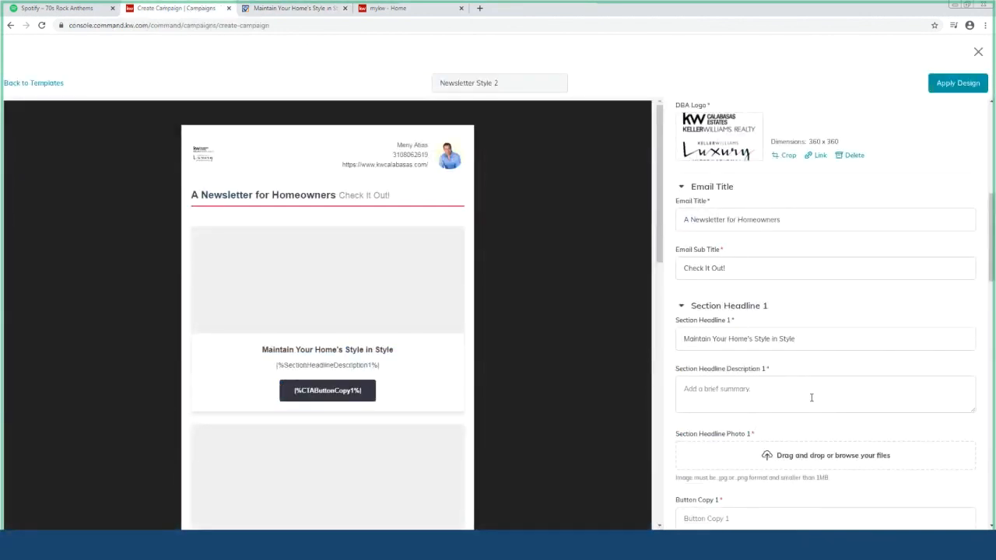
Paste the article's opening paragraph into Section Headline Description 1
click(811, 398)
text(Unfortunately, a lot of people don't take the time to match their remodel to their house and end up with a look that's a bit less than optimal. The remodel won't necessarily look bad, but it may be unsatisfactory because it doesn't quite match the architecture and style of the house itself.)
scroll(811, 398, down, 1)
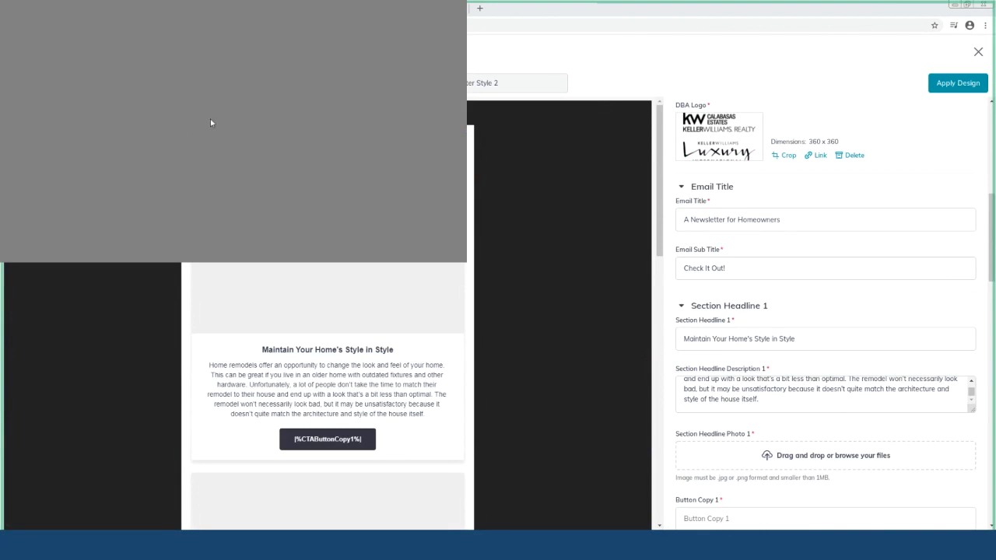
Attach the living-room photo, cropped at Wide 1.91:1, as Section Headline Photo 1
click(381, 255)
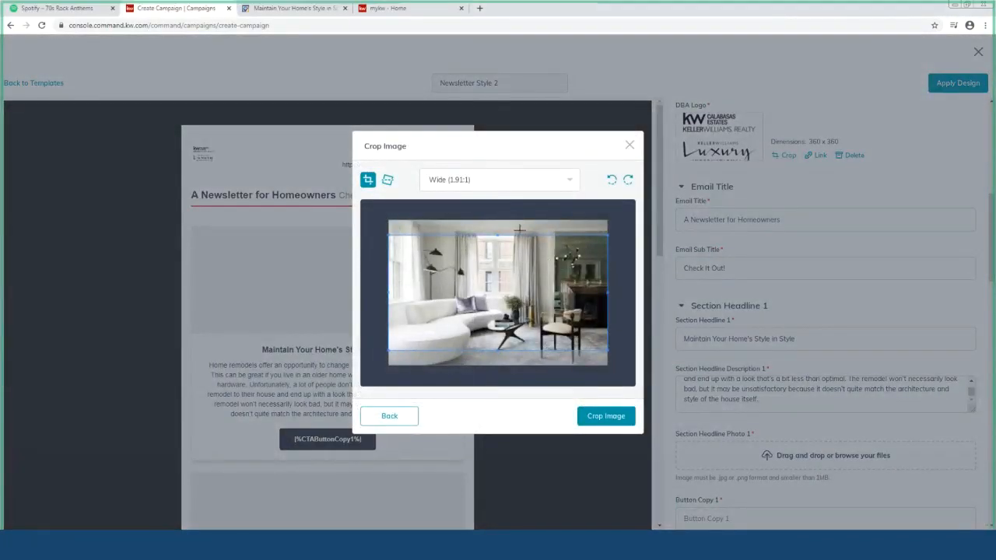
drag(508, 253, 507, 250)
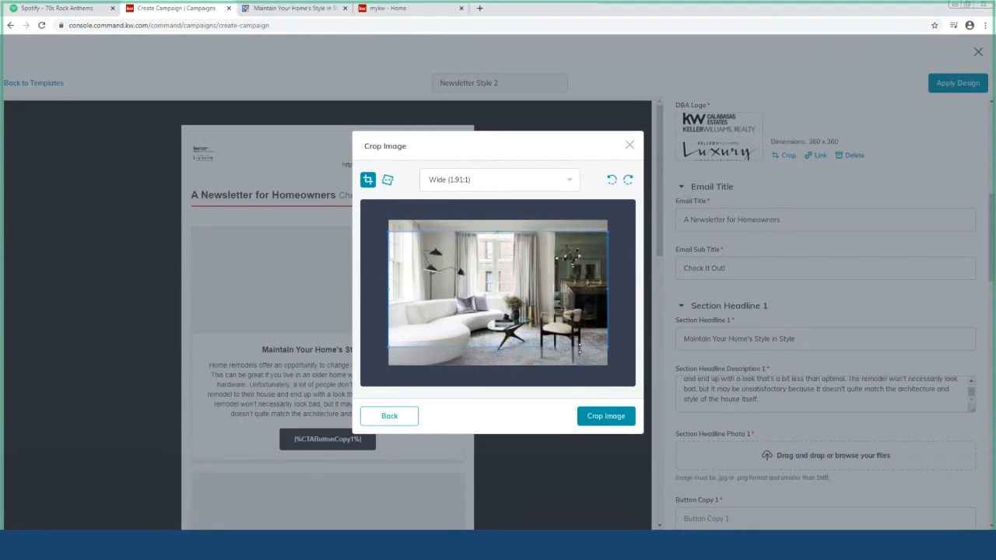
click(589, 417)
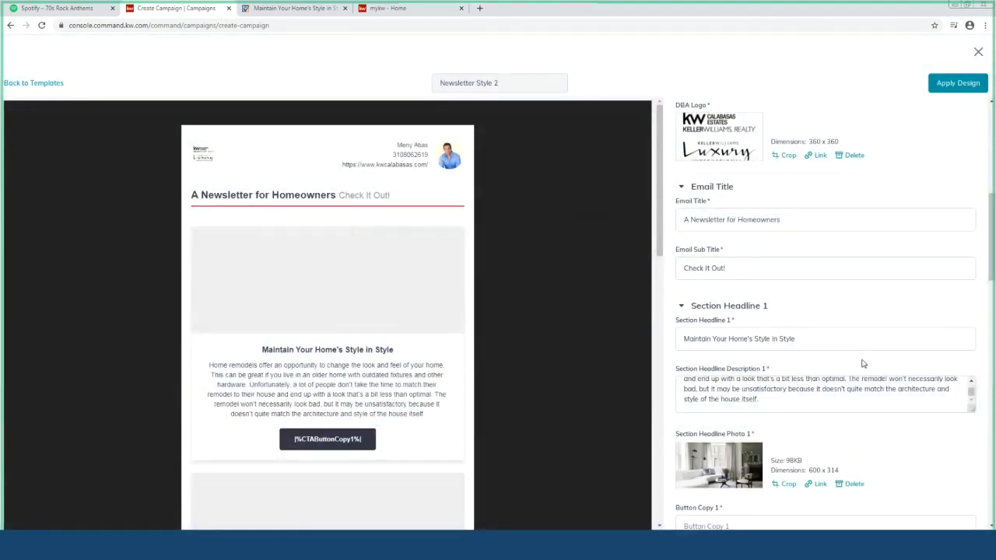
scroll(862, 363, down, 2)
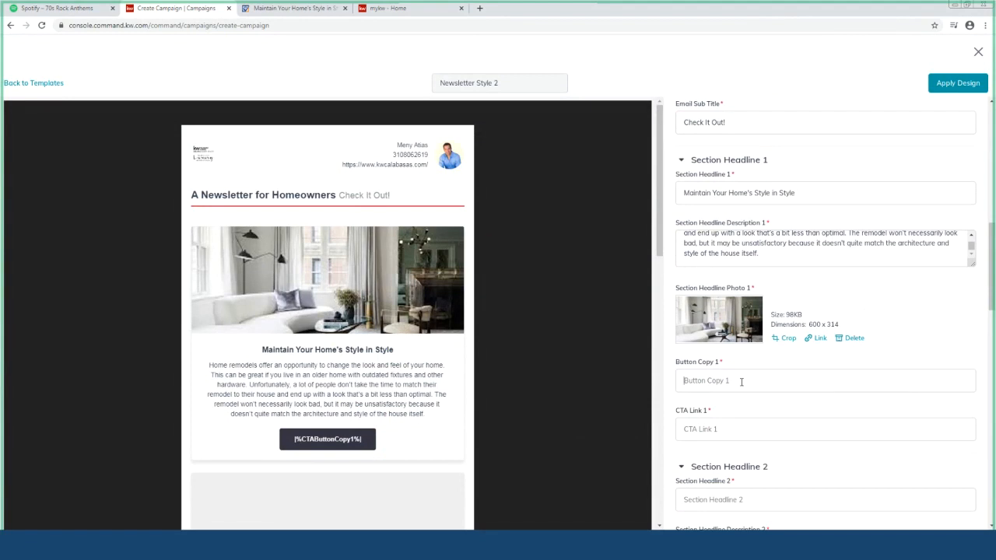
Enter 'Read Article Here' as Button Copy 1, then switch back to the HomeKeepr article
text(Read Article Here)
scroll(726, 383, down, 1)
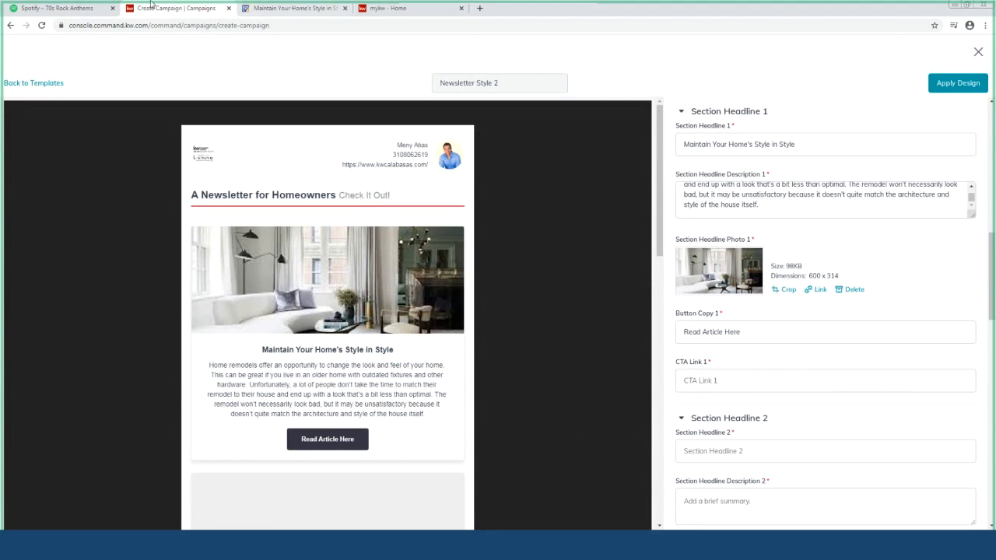
click(263, 9)
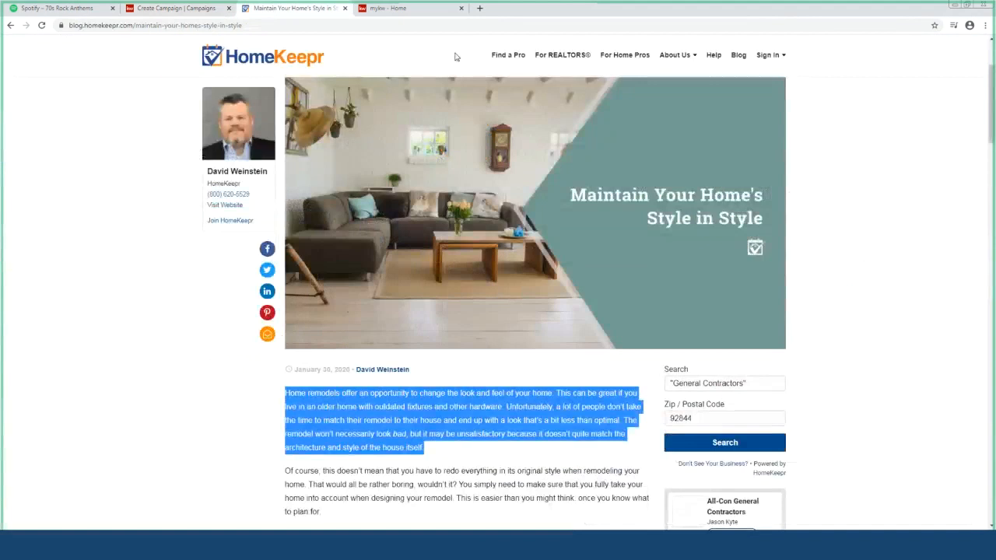
Copy the HomeKeepr article's full web address from the address bar, then return to the editor
click(330, 26)
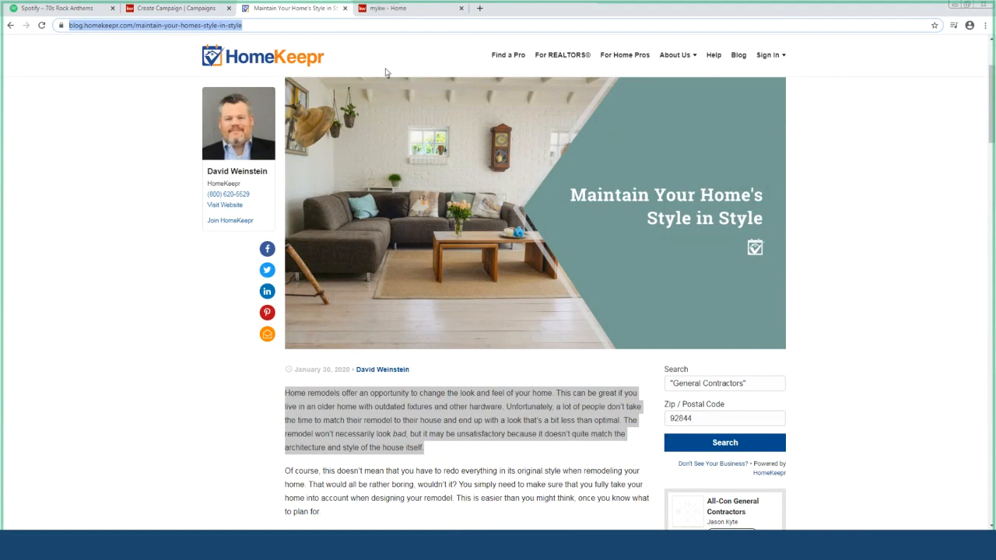
click(251, 362)
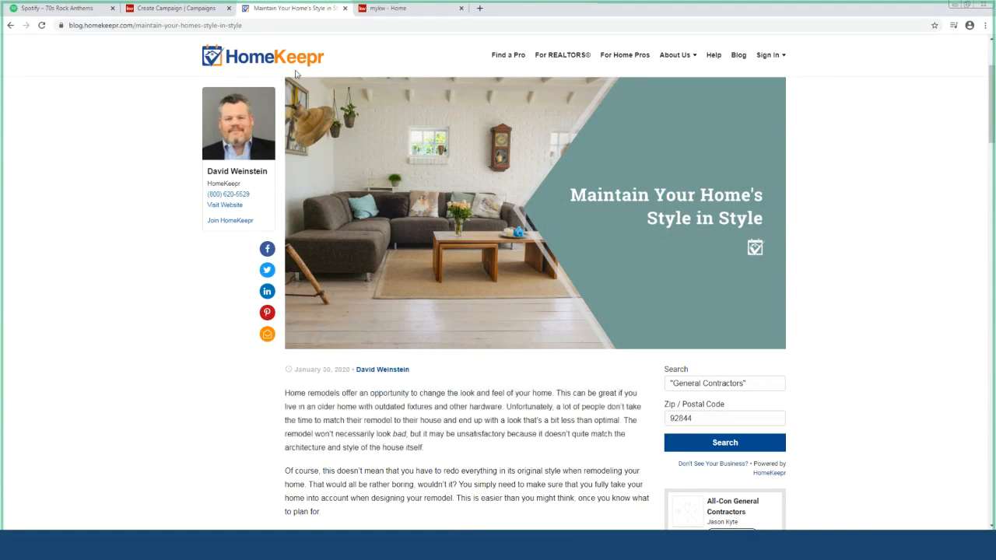
double_click(296, 25)
click(296, 25)
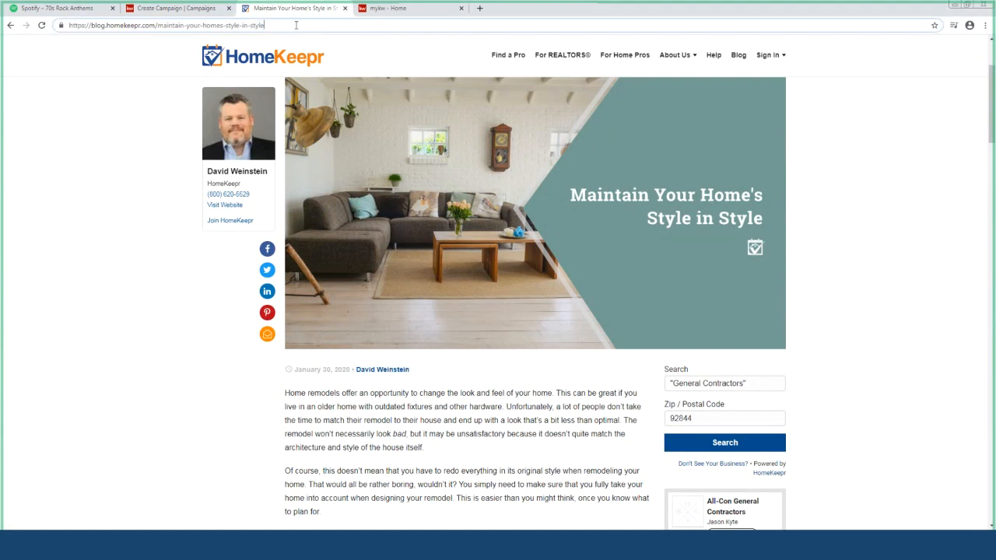
double_click(269, 24)
click(268, 24)
key(ctrl+c)
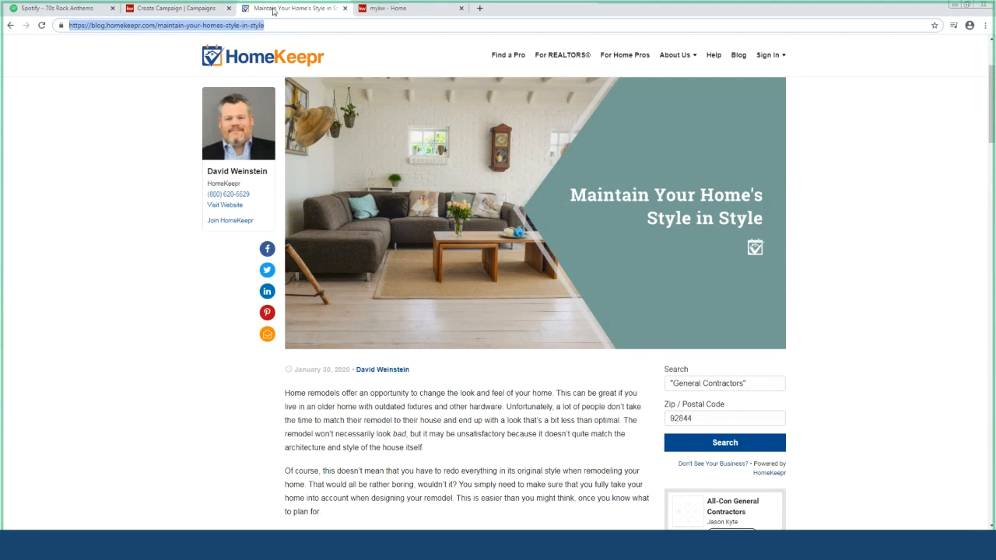
click(177, 8)
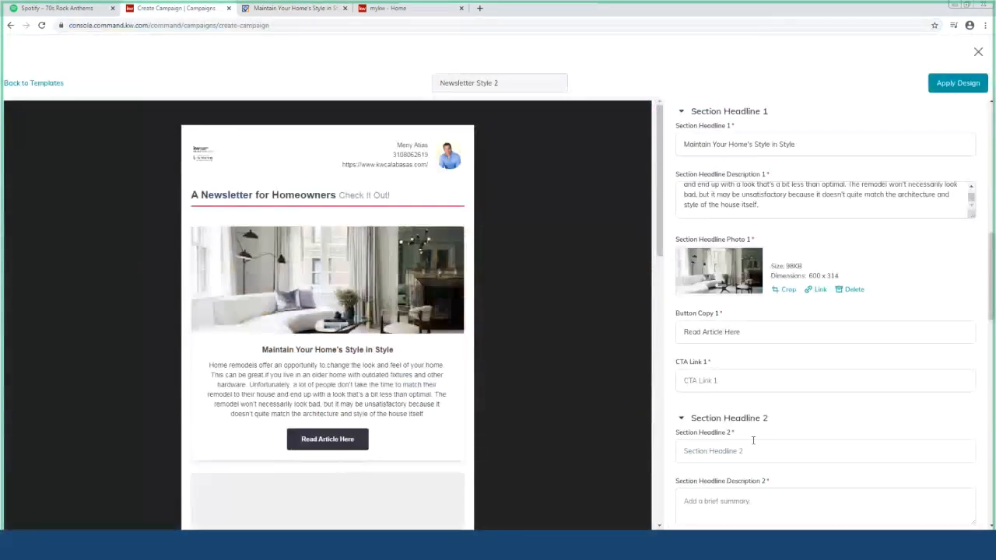
Paste the article's web address into CTA Link 1, then focus Section Headline 2
click(736, 379)
key(ctrl+v)
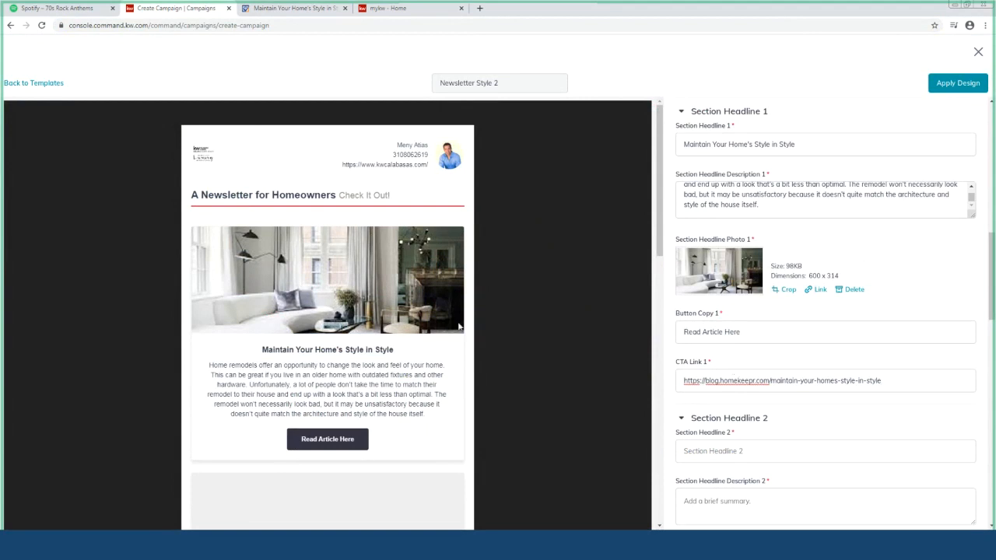
scroll(459, 326, down, 2)
scroll(700, 373, down, 2)
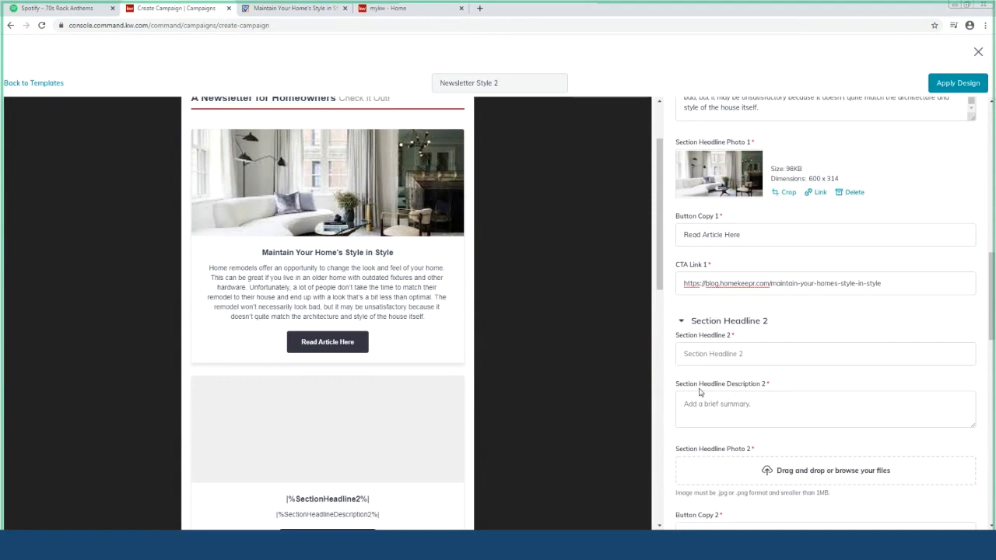
scroll(699, 392, down, 1)
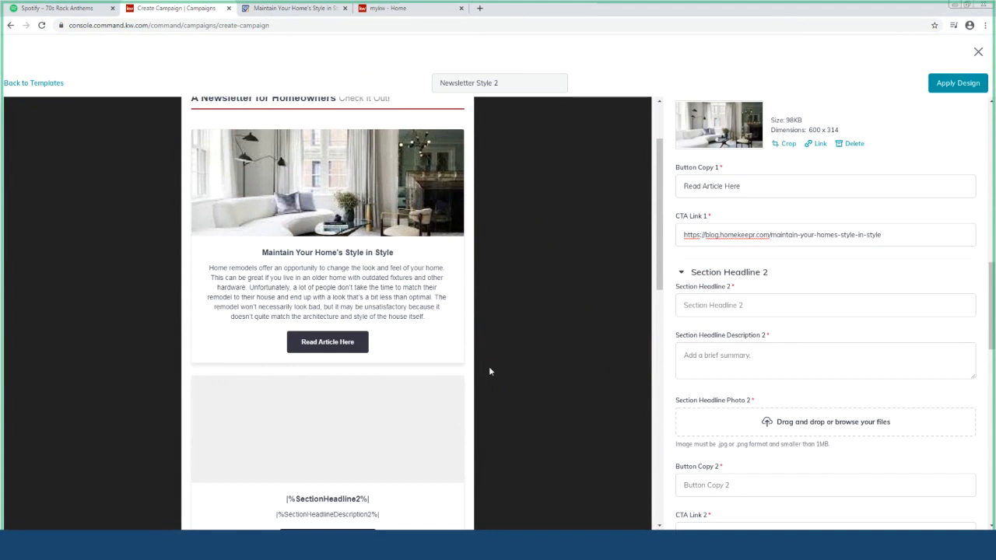
scroll(401, 382, down, 1)
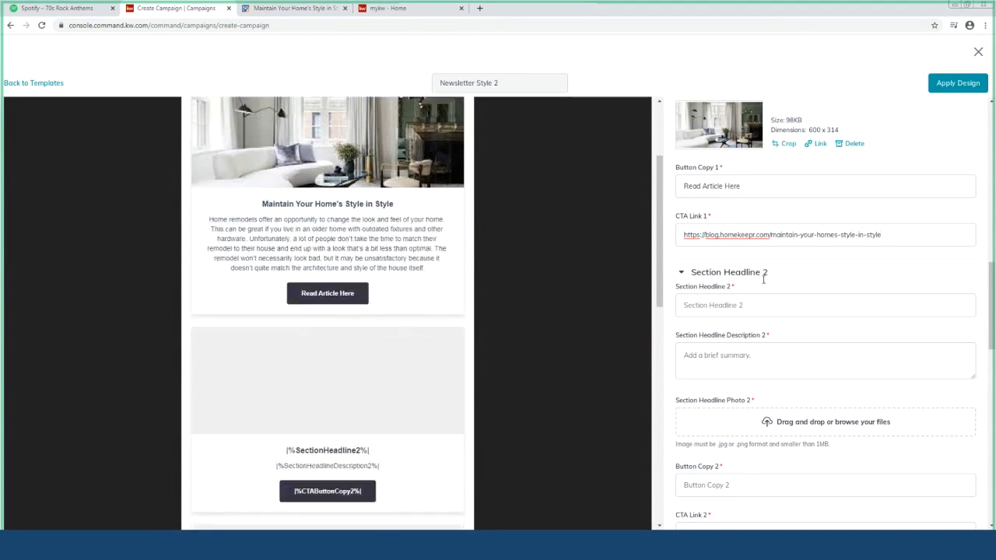
click(750, 307)
click(298, 12)
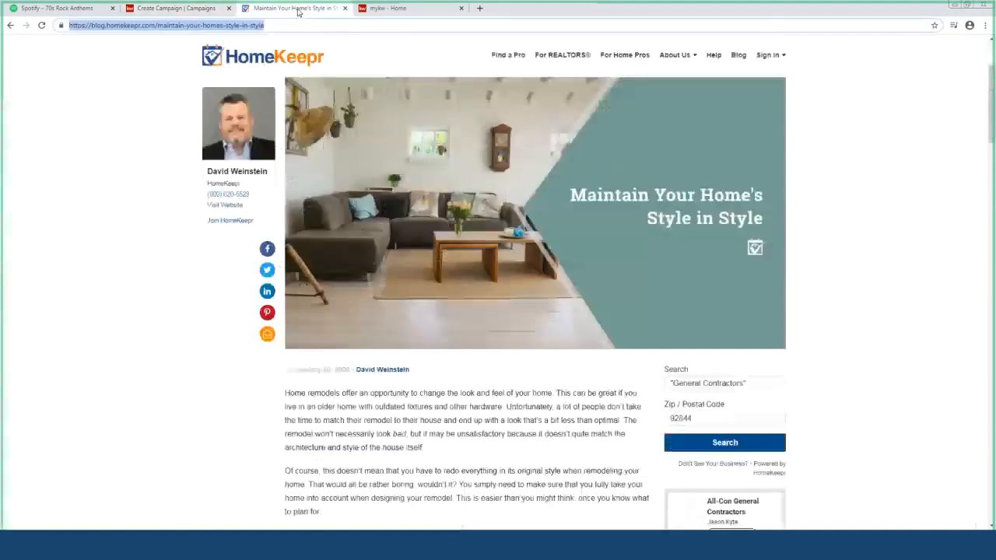
Go back to the blog list, open 'How Do You Choose a Home Pro?', then return to the editor
click(11, 27)
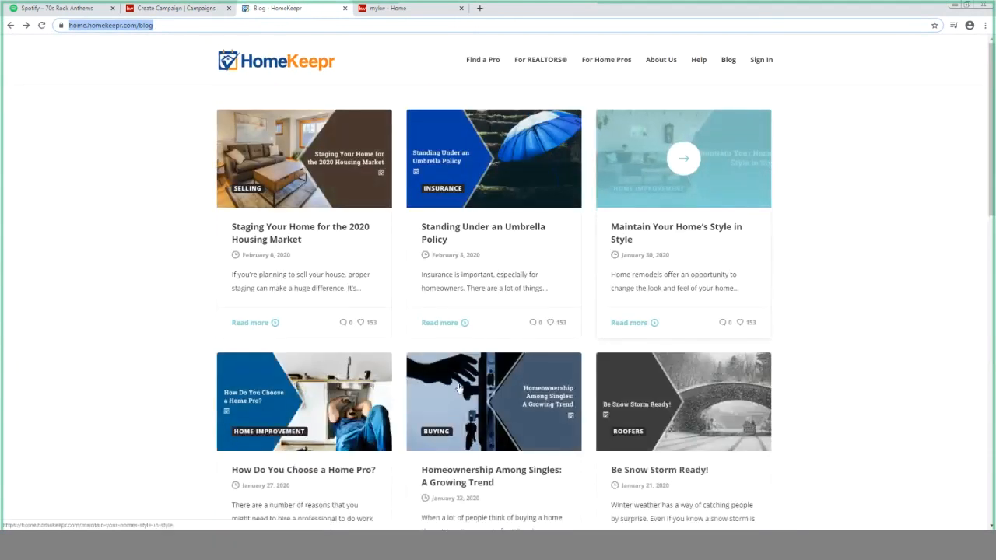
click(334, 406)
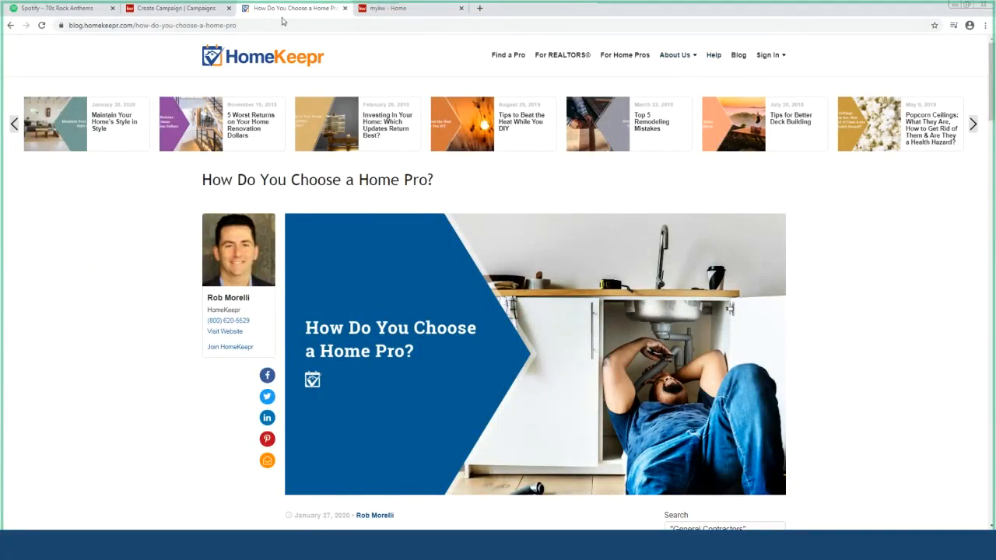
click(143, 6)
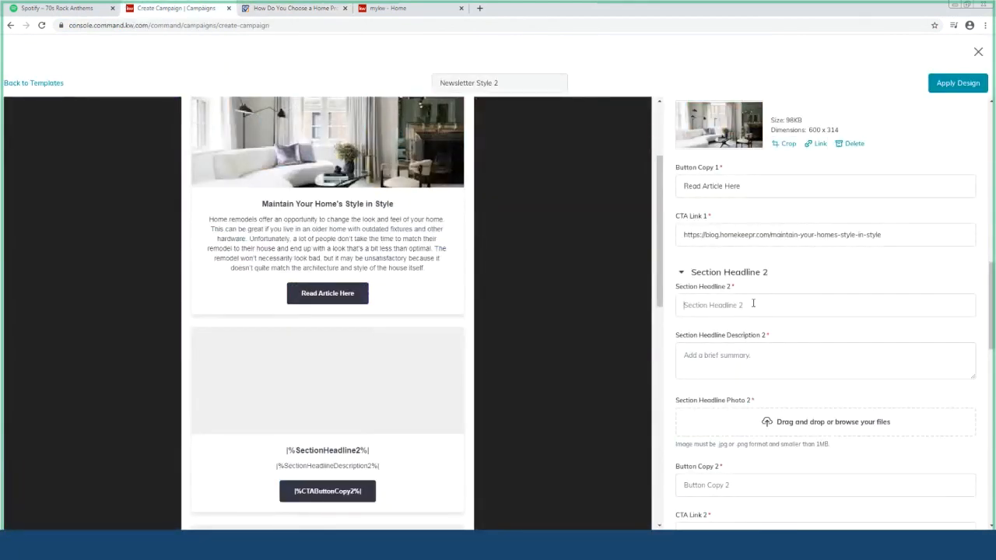
Title section 2 'How do you choose a home pro?' and paste the article's first paragraph as its description
text(How do you choose a home pro?)
click(288, 7)
scroll(432, 371, down, 2)
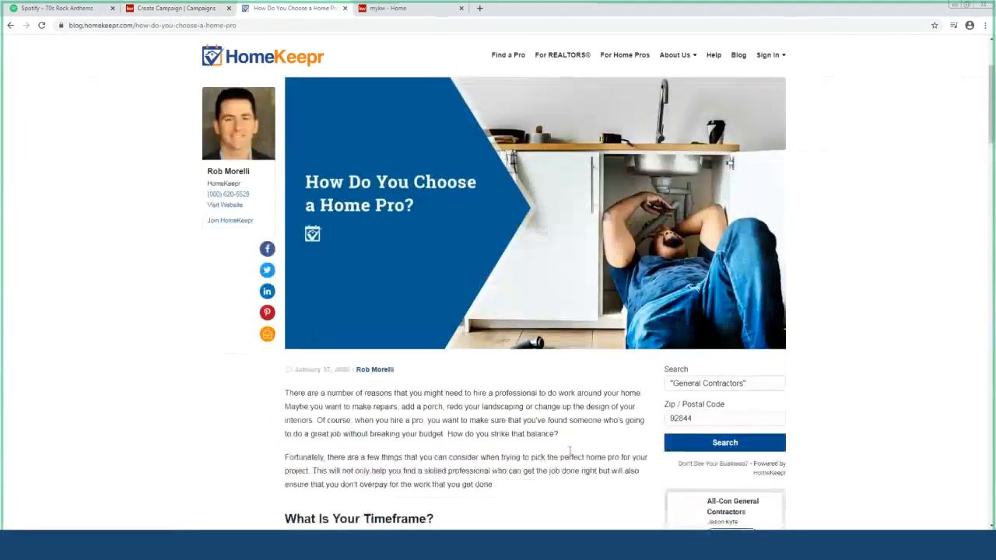
drag(558, 435, 285, 394)
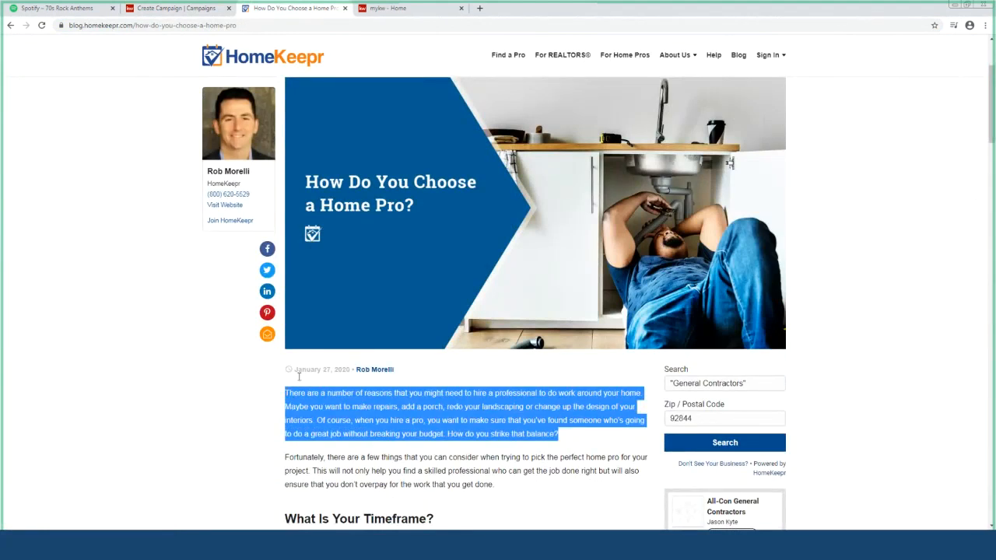
click(142, 10)
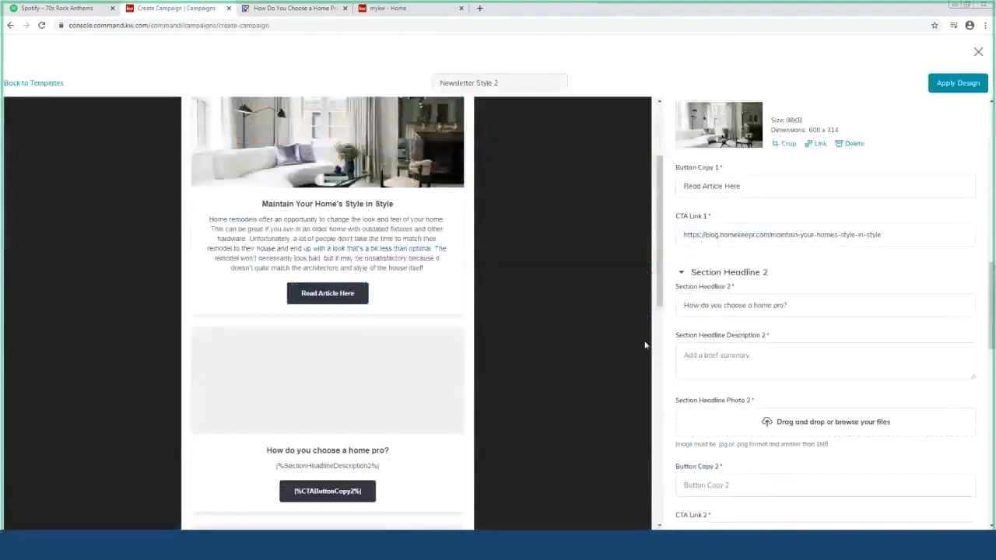
click(707, 360)
key(ctrl+v)
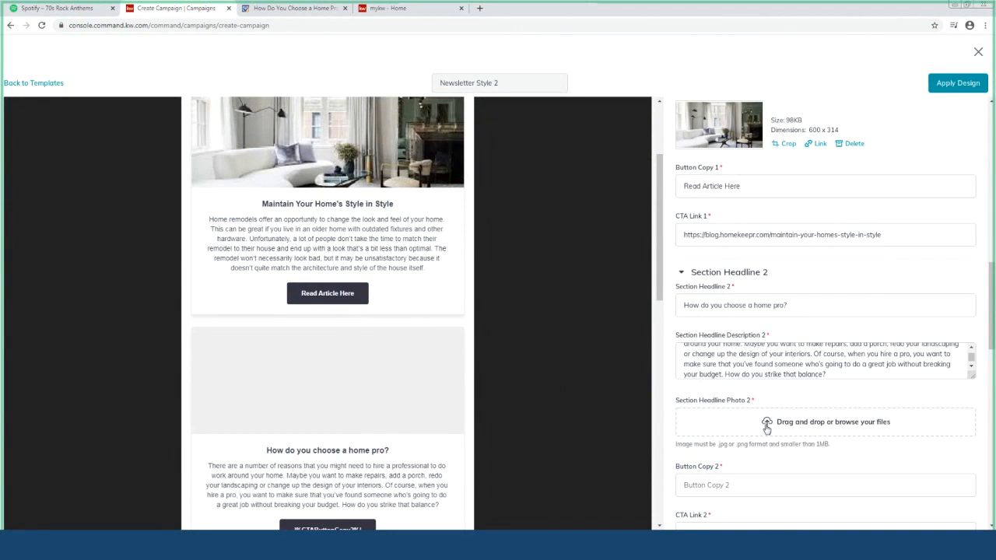
Upload the plumber photo to section 2 and accept its crop
click(767, 426)
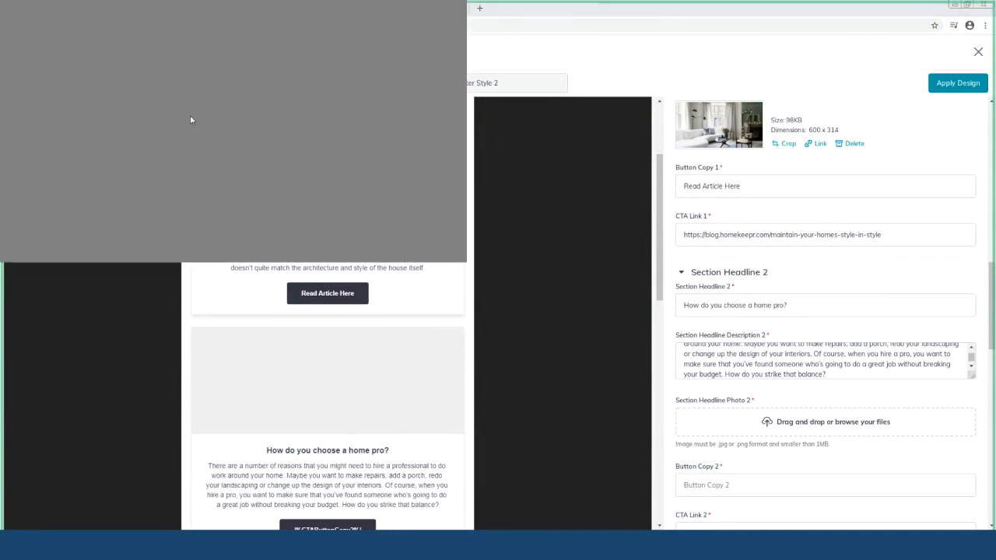
double_click(183, 165)
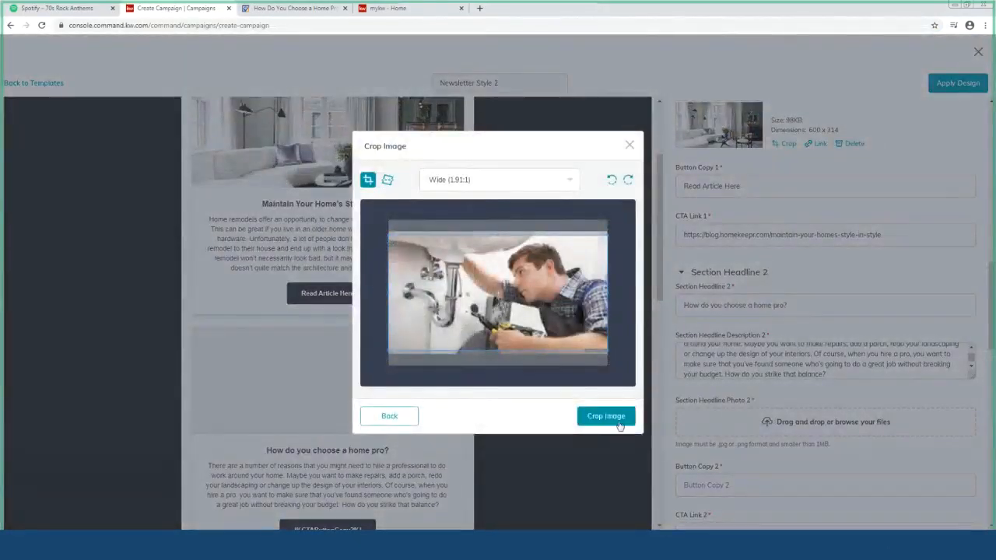
click(605, 416)
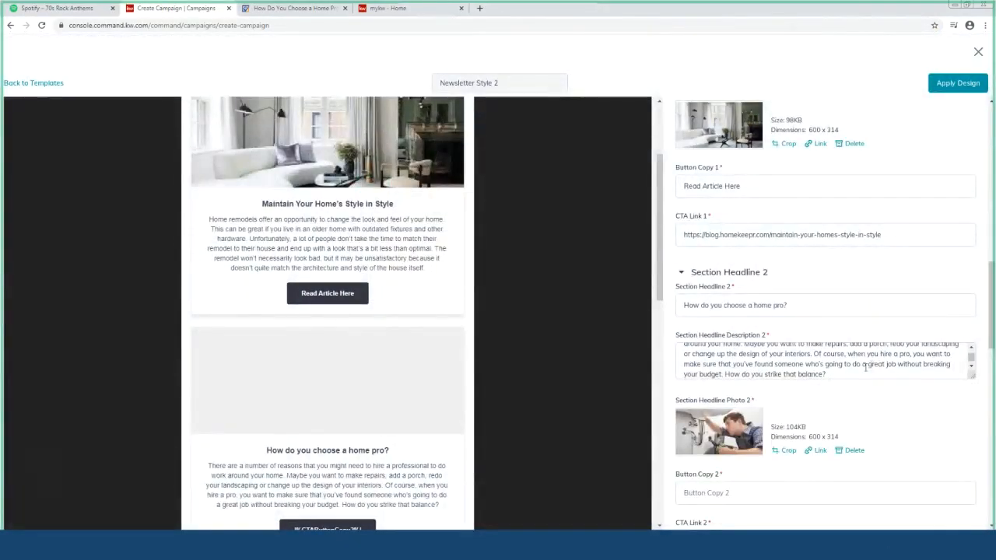
Set section 2's button text to 'Read Article Here'
scroll(880, 412, down, 3)
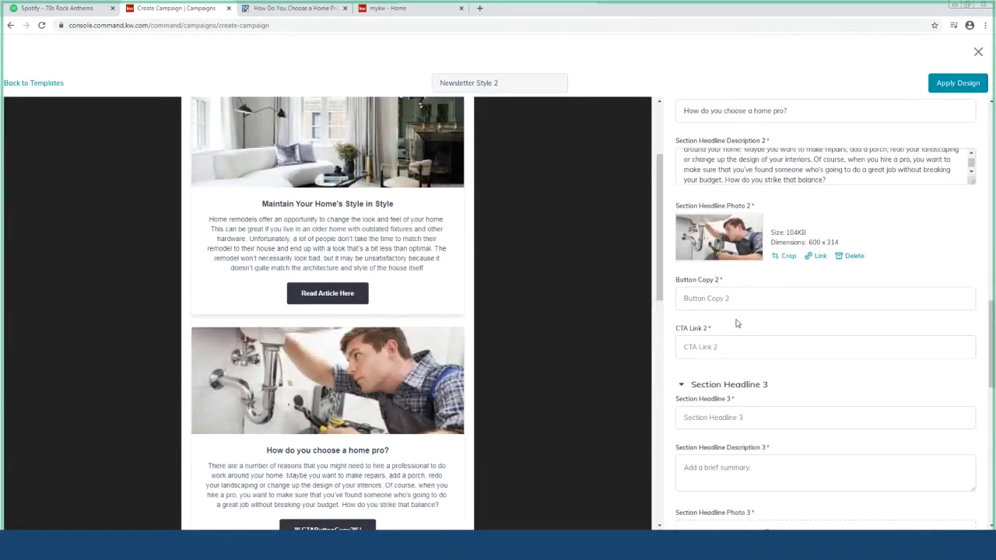
click(717, 298)
text(Read Art)
text(i)
text(cle Sourc)
key(BackSpace)
key(BackSpace)
key(BackSpace)
key(BackSpace)
key(BackSpace)
key(BackSpace)
text(Here)
click(291, 9)
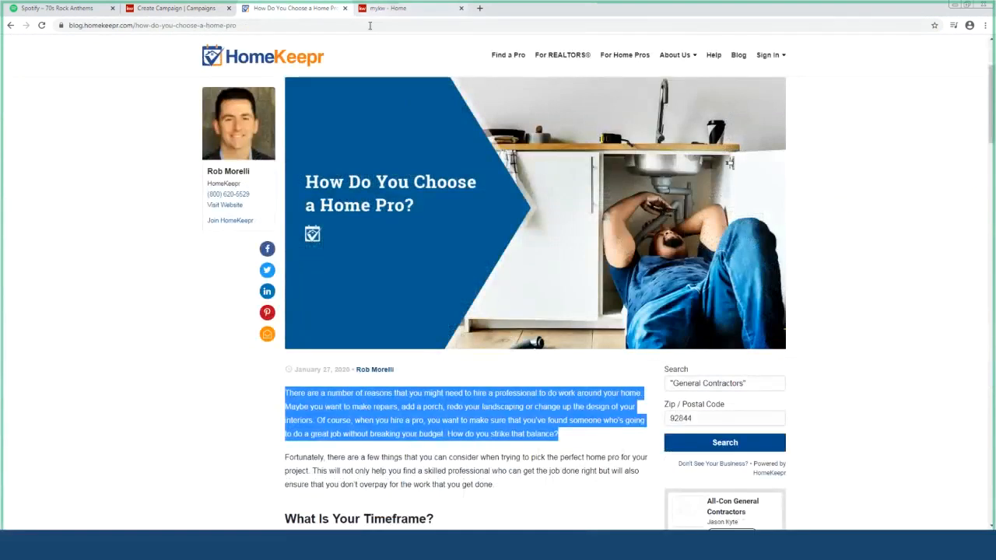
Copy the Home Pro article's web address and paste it into CTA Link 2
click(121, 236)
click(296, 28)
key(ctrl+c)
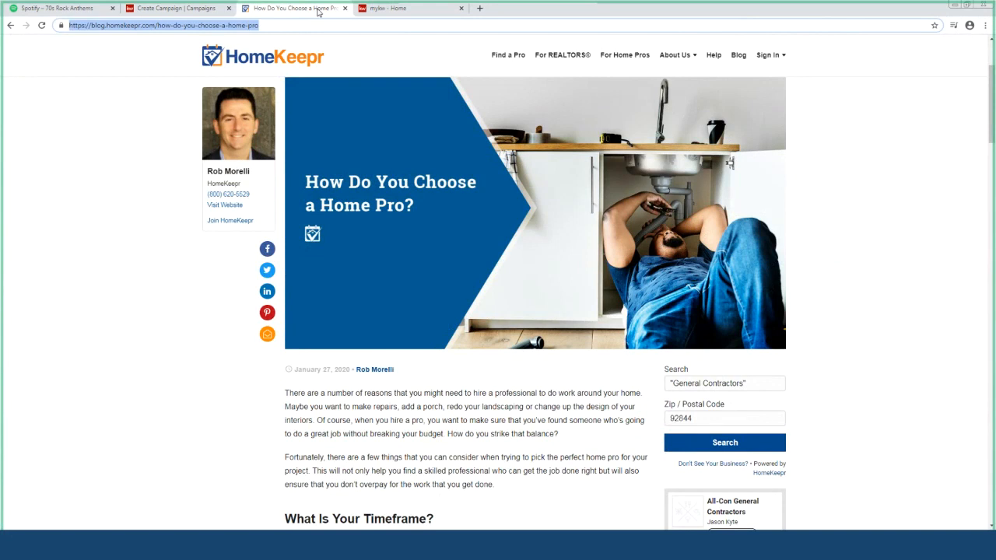
click(209, 9)
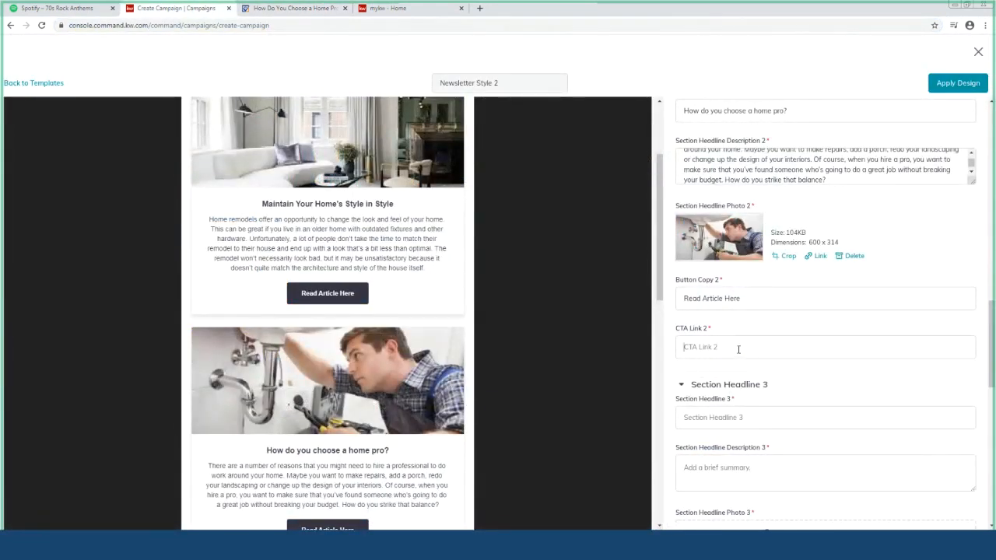
key(ctrl+v)
click(746, 418)
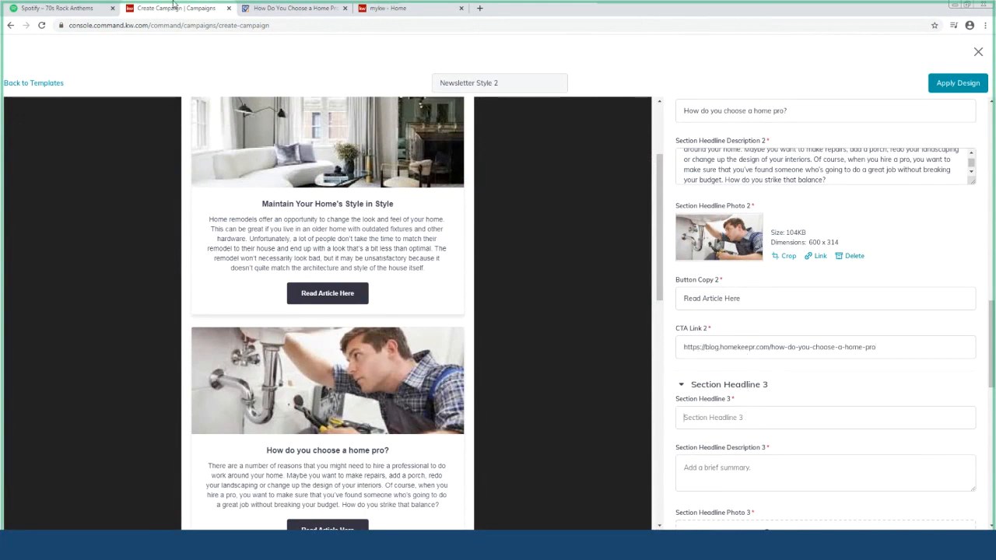
Open the 'Be Snow Storm Ready!' article from the HomeKeepr blog listing
click(260, 8)
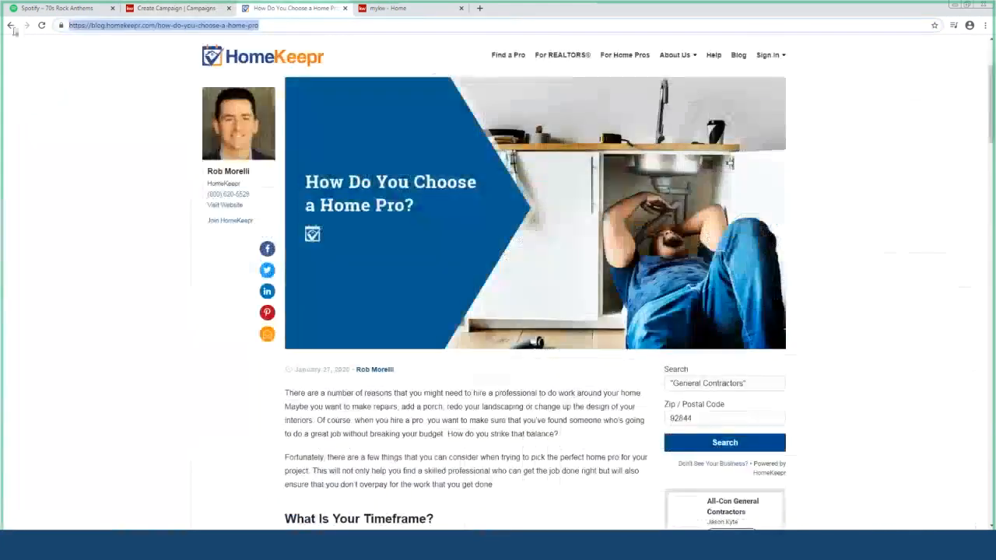
click(304, 58)
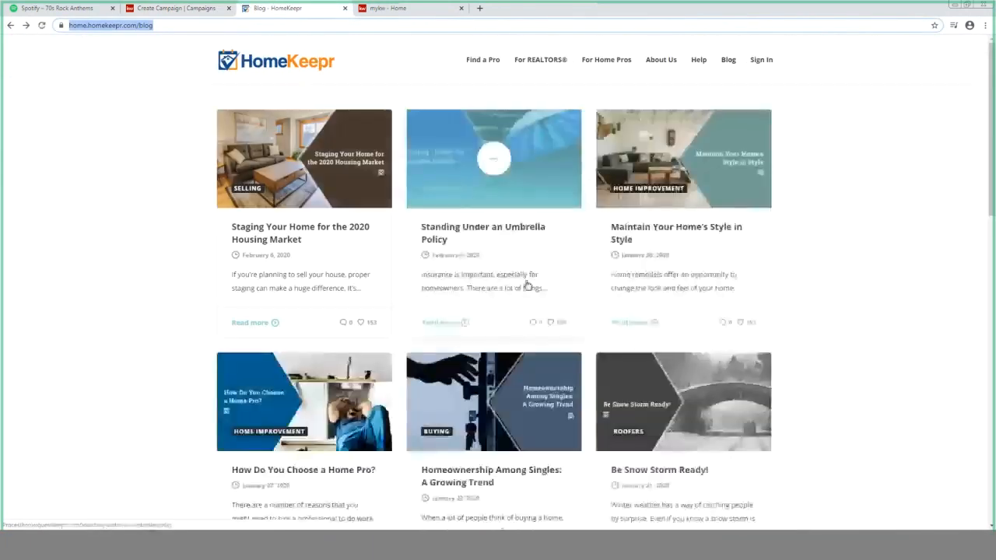
scroll(517, 352, down, 1)
scroll(517, 352, down, 3)
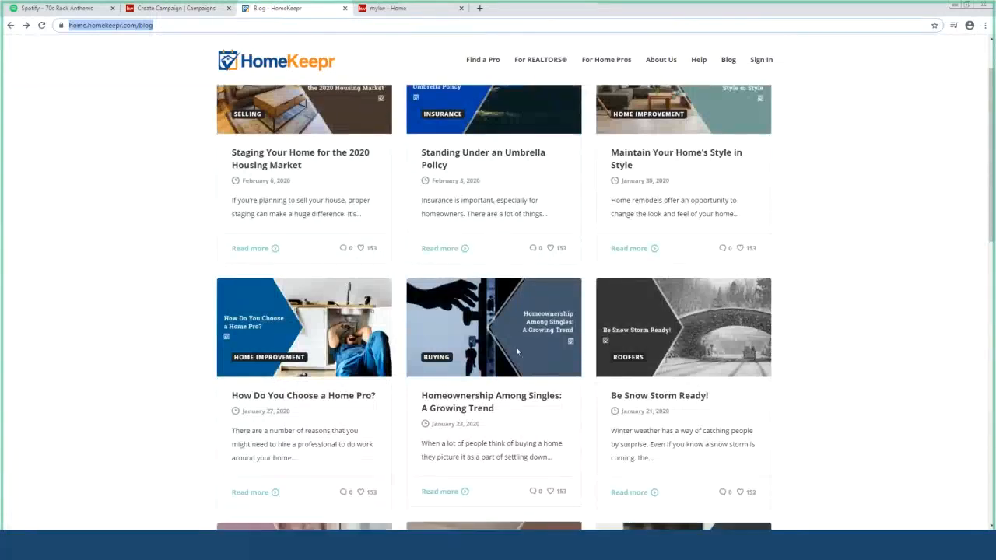
click(640, 302)
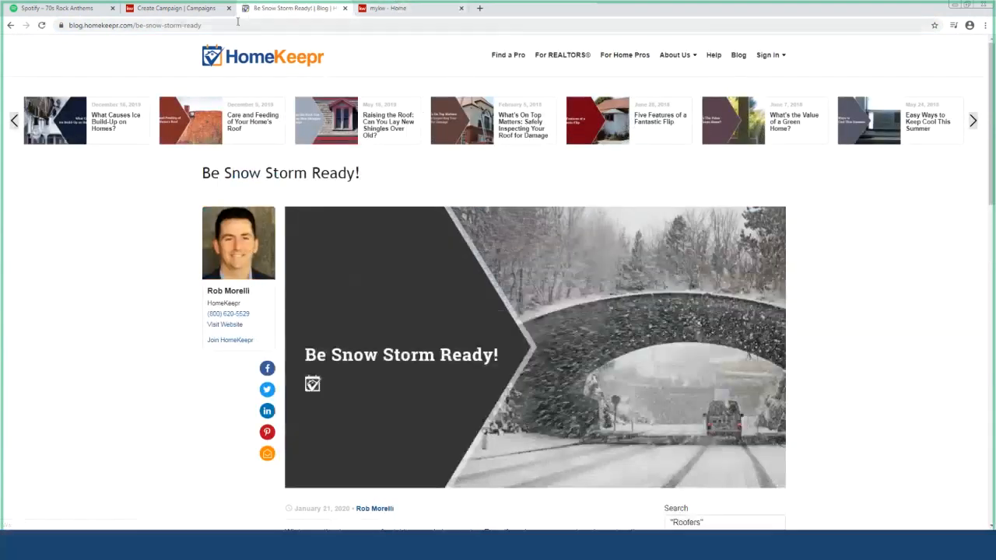
click(164, 11)
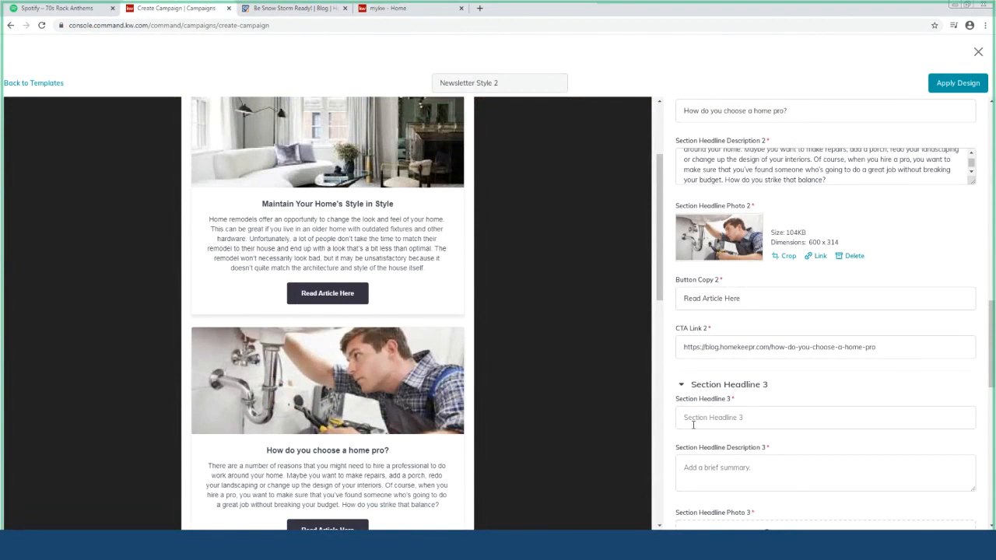
Type 'Be Snow Ready' as Section Headline 3 and copy the snow-storm article's first paragraph
text(Be Snow Ready)
click(292, 7)
scroll(383, 461, down, 1)
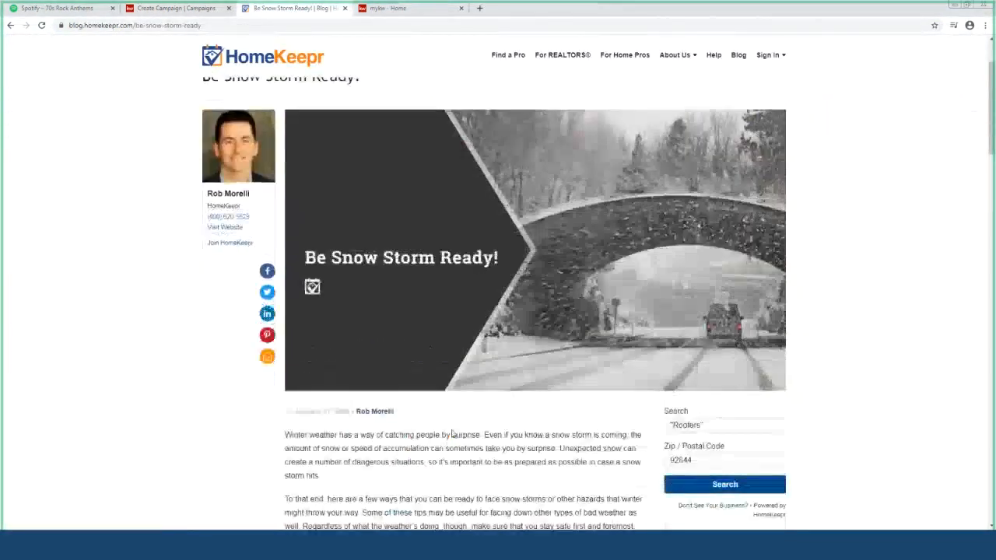
drag(345, 475, 288, 449)
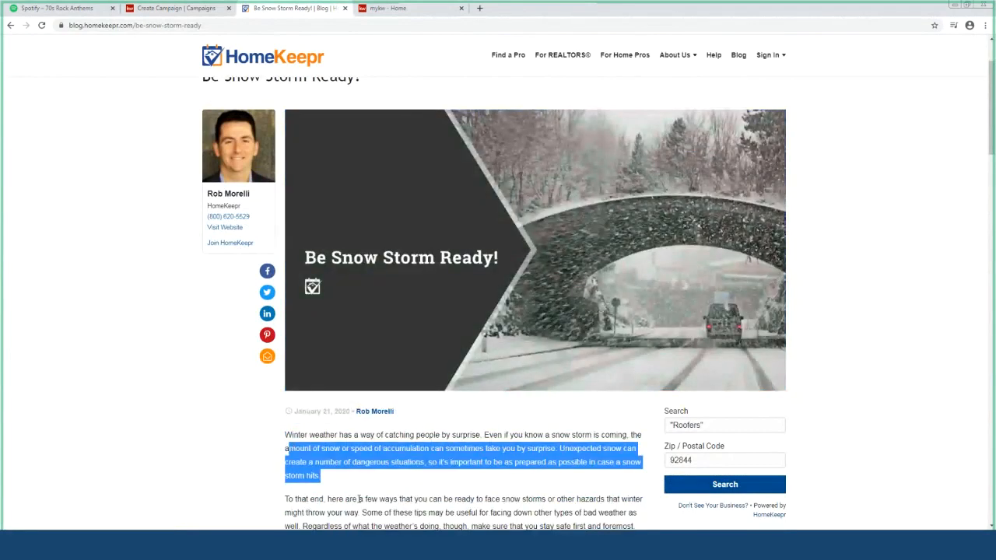
drag(349, 477, 286, 435)
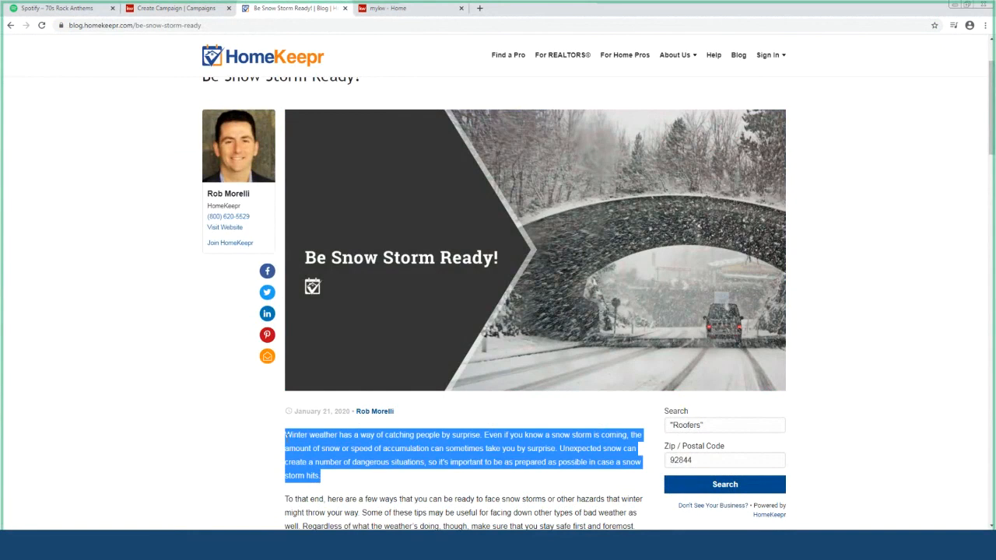
click(164, 7)
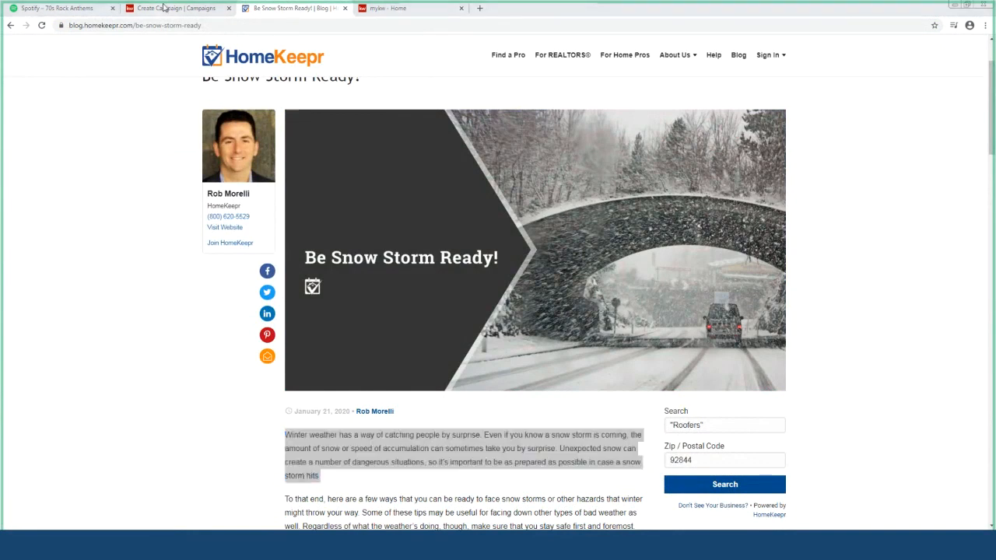
click(164, 8)
click(164, 8)
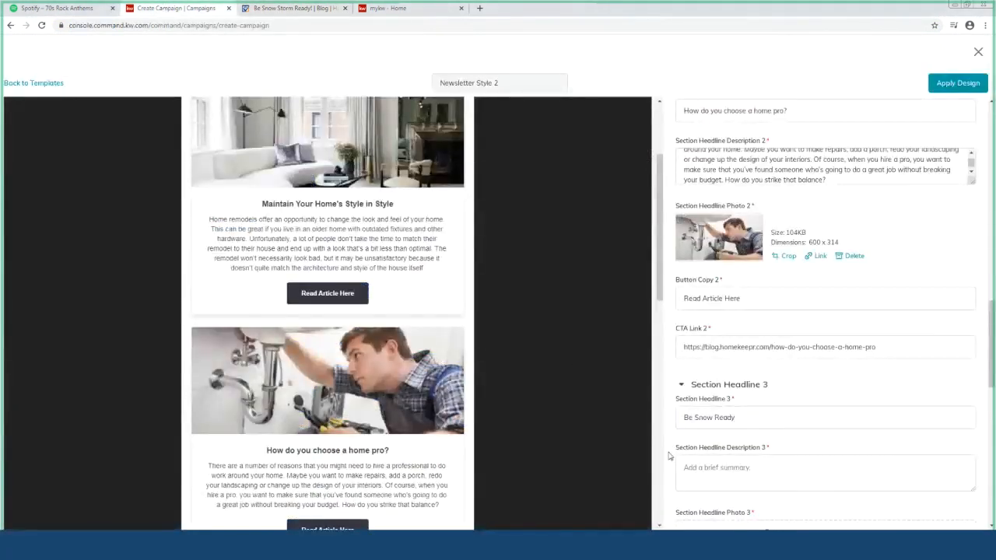
Paste the snow-storm paragraph as section 3's description and add the cropped pool photo
click(693, 468)
key(ctrl+v)
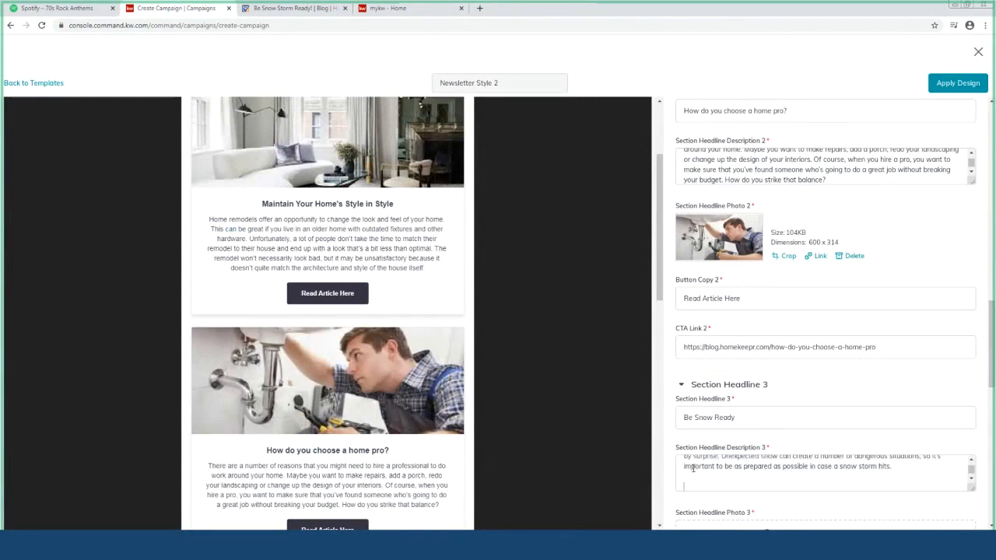
scroll(747, 451, down, 2)
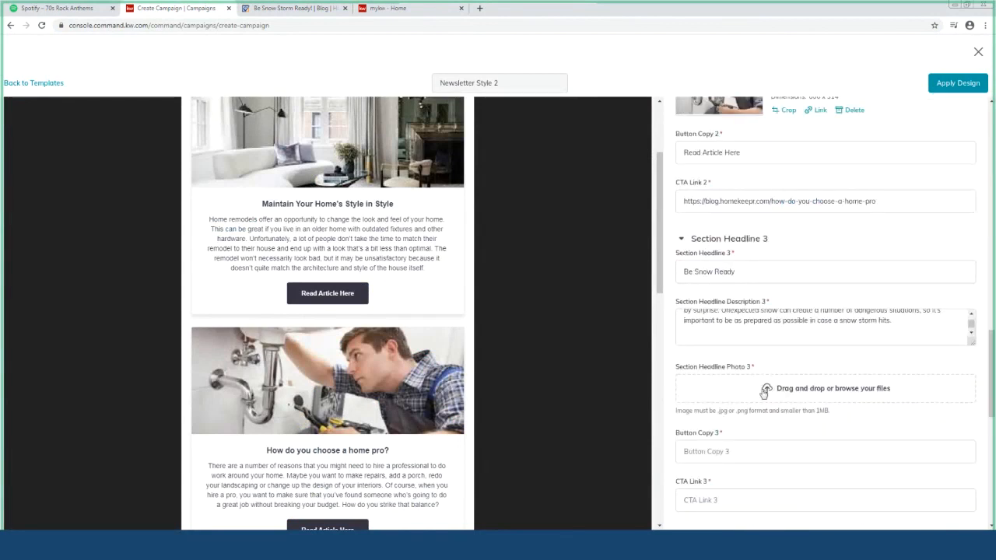
click(766, 391)
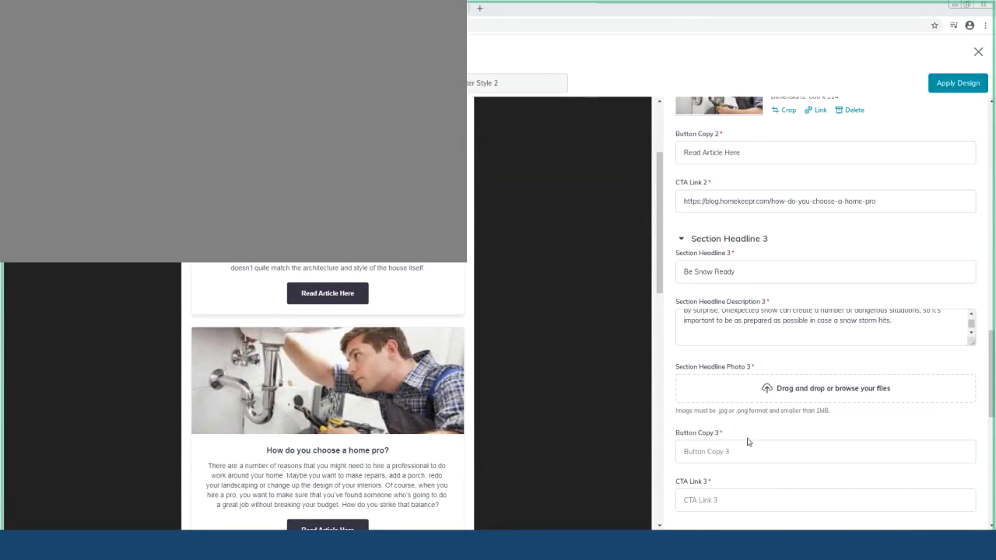
click(387, 257)
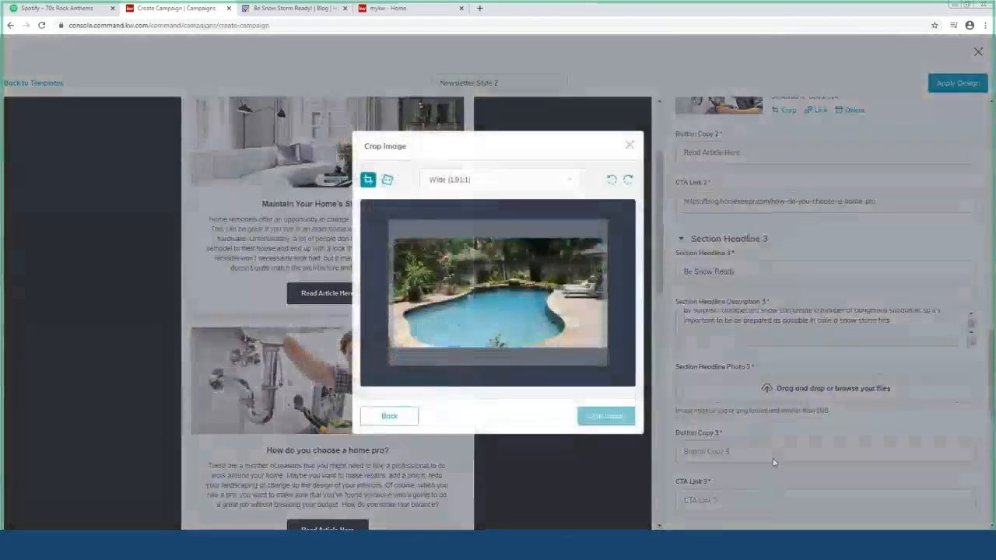
click(616, 418)
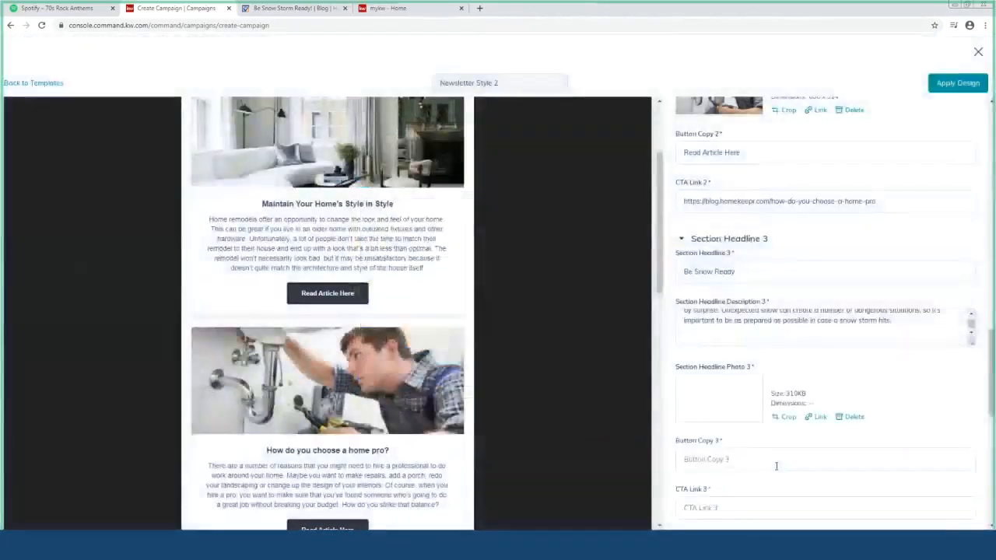
Set section 3's button text to 'Read Article Here' and CTA Link 3 to the snow-storm article URL
scroll(767, 434, down, 1)
click(736, 364)
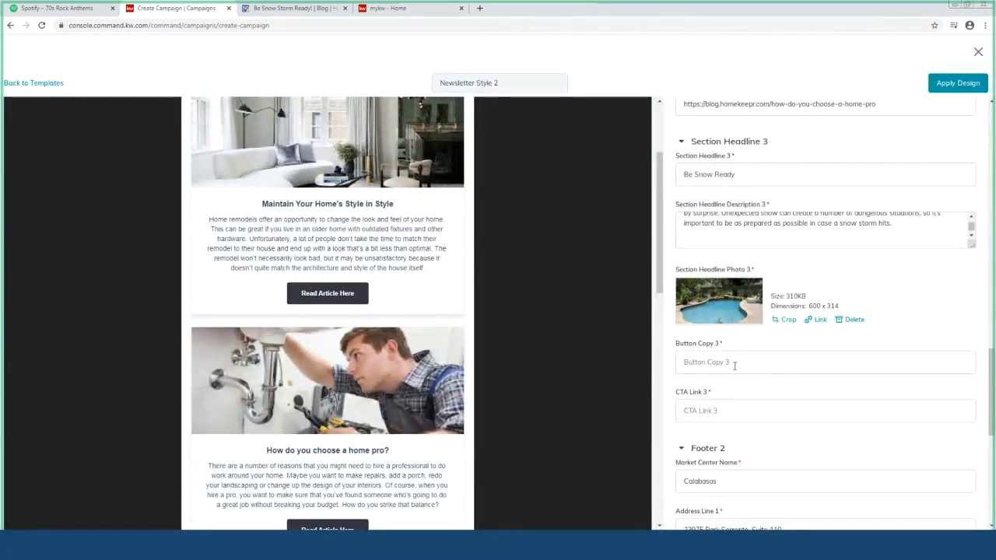
text(Read Article Here)
click(707, 395)
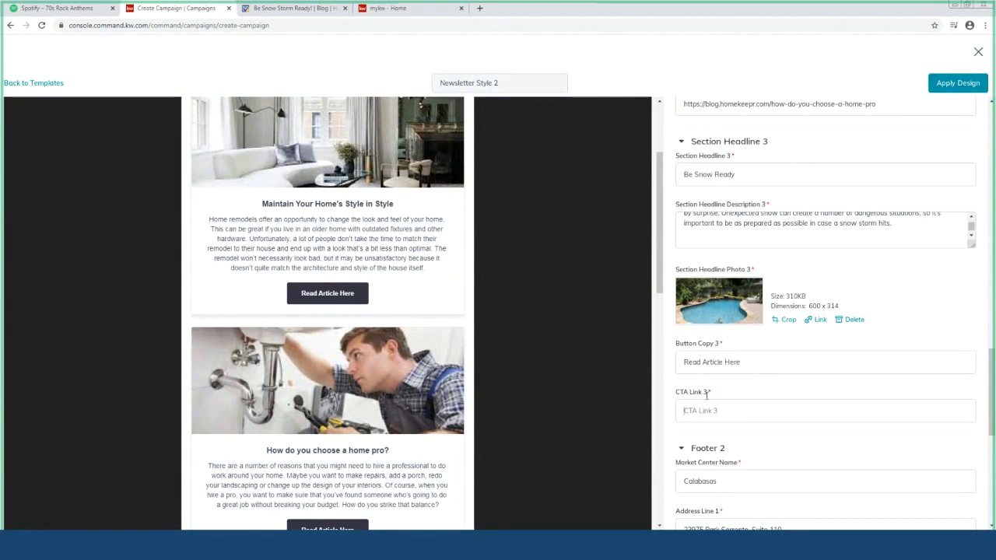
click(258, 7)
click(266, 28)
key(ctrl+c)
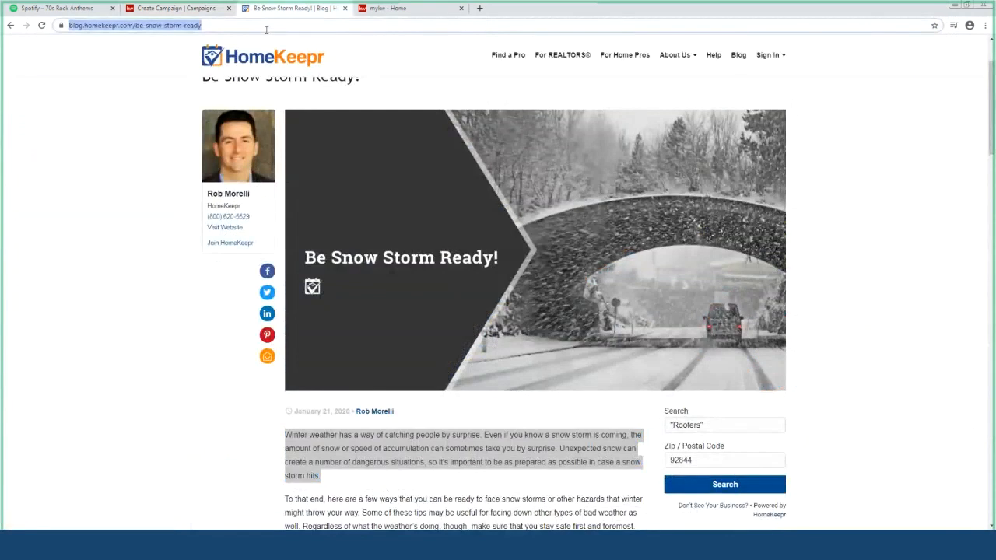
click(144, 9)
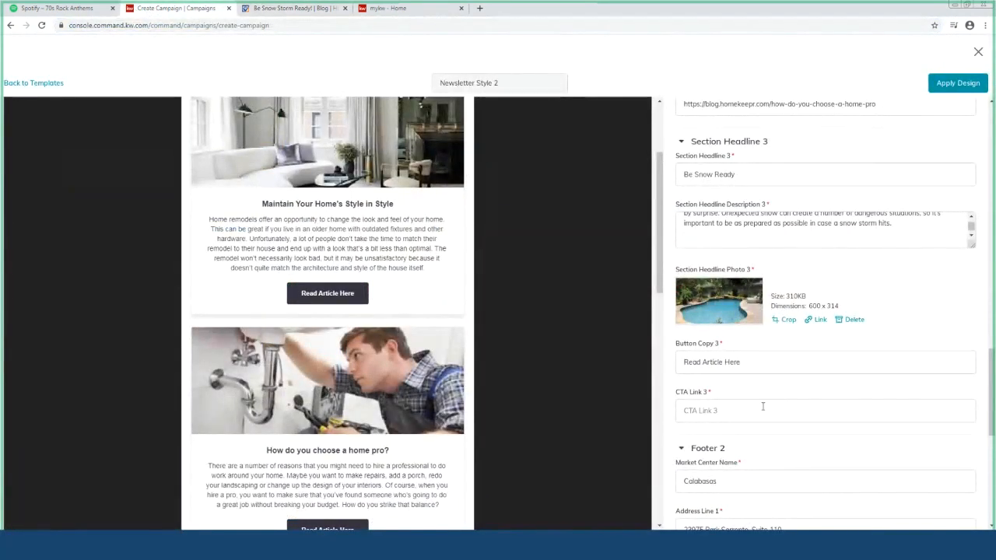
key(ctrl+v)
Apply the edited Newsletter Style 2 design
scroll(797, 428, down, 1)
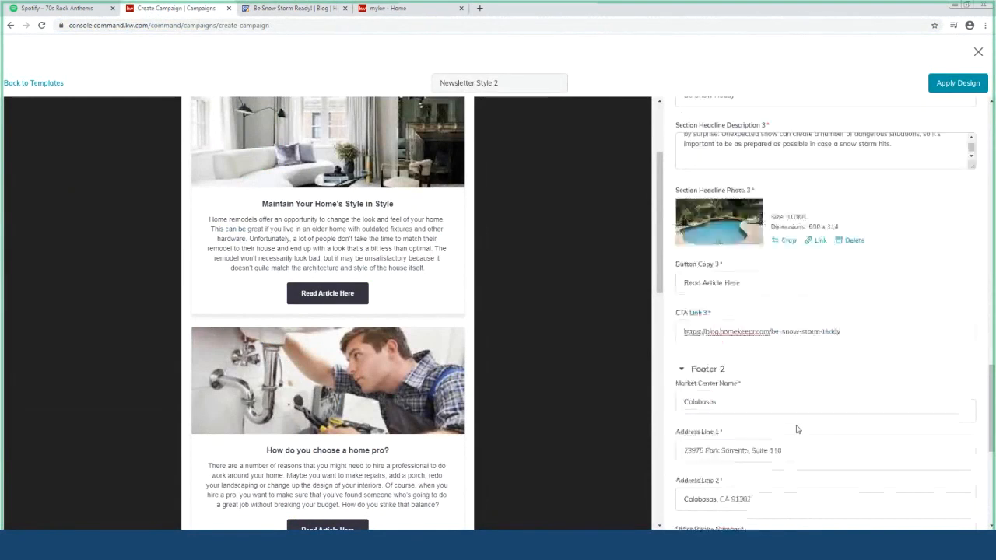
scroll(796, 426, down, 2)
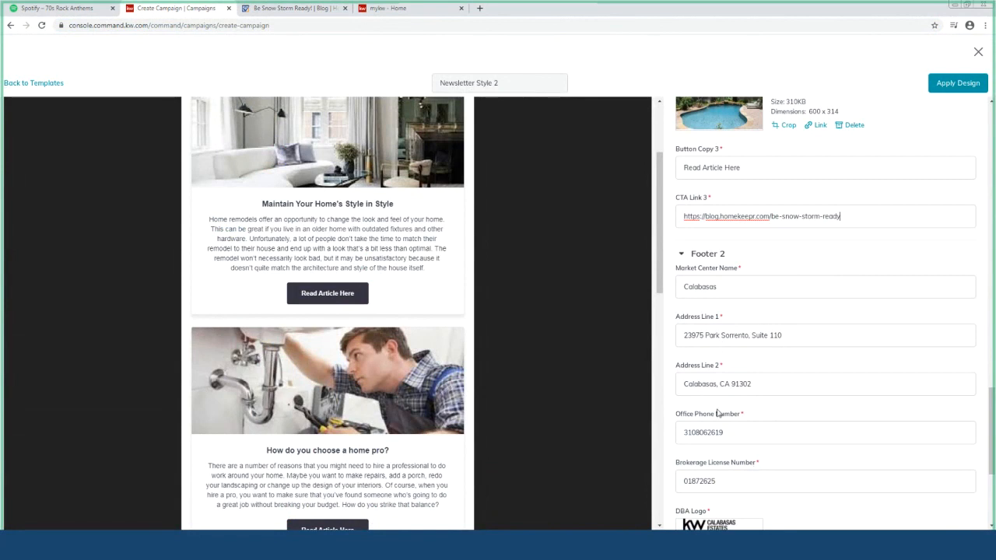
scroll(716, 413, down, 5)
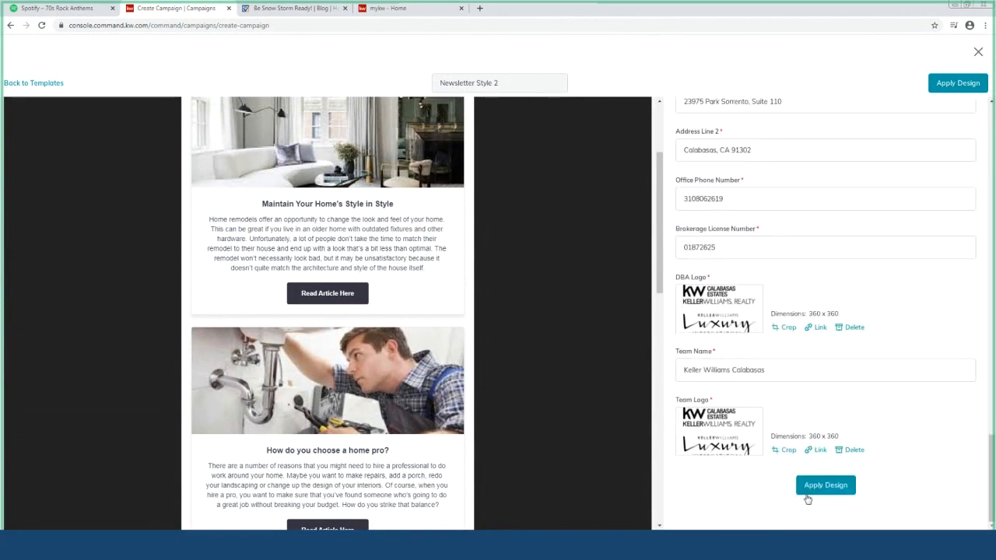
click(803, 488)
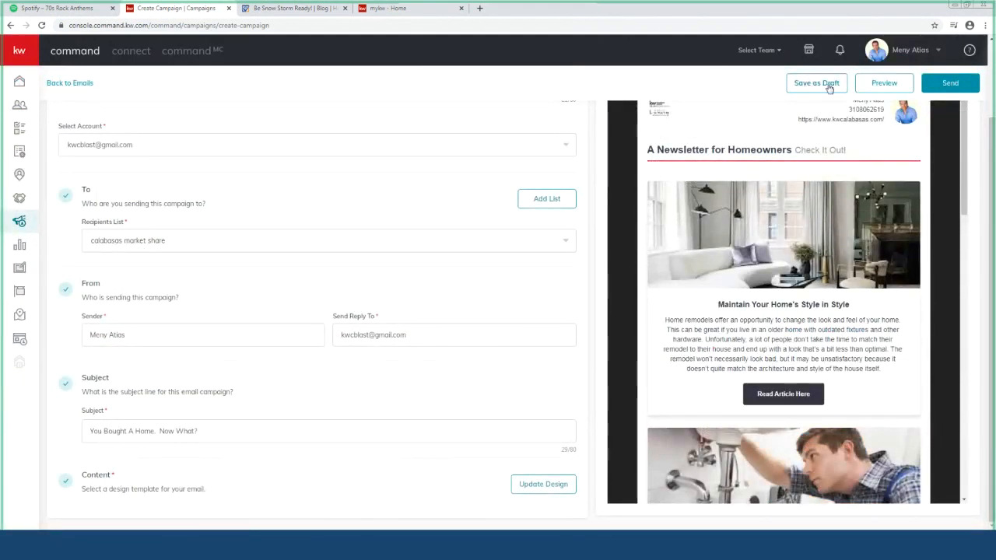
Preview the newsletter full-screen and scroll through it down to the office footer
click(883, 83)
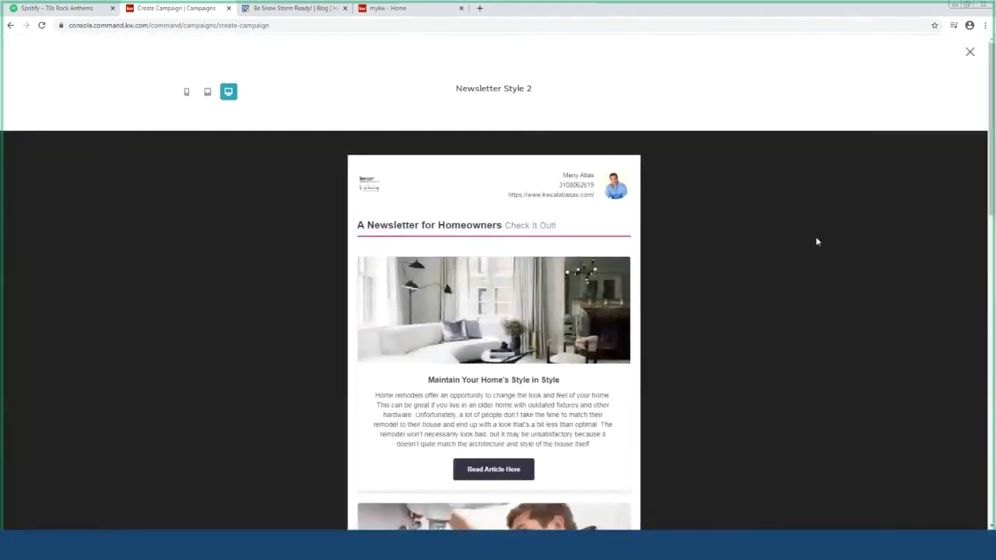
scroll(794, 249, down, 1)
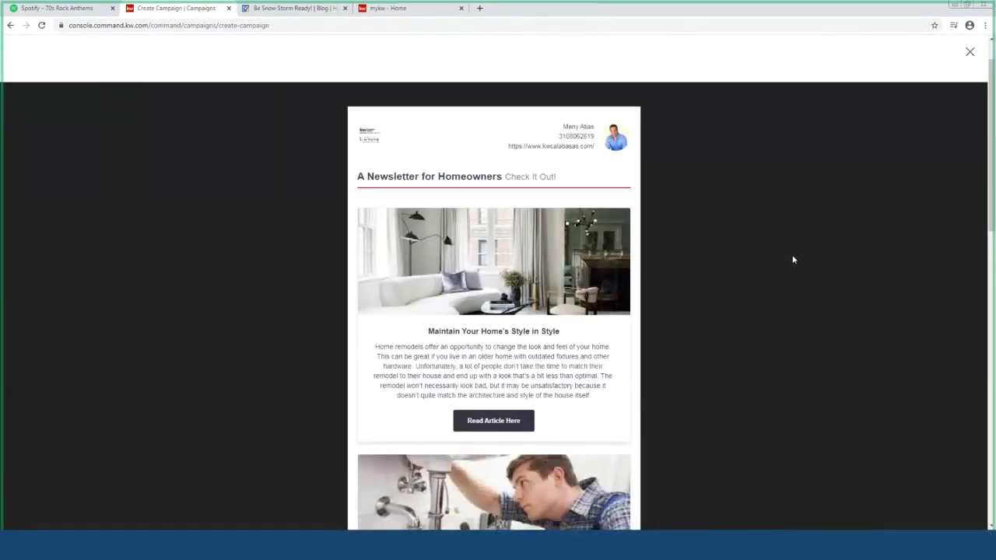
scroll(792, 258, down, 1)
scroll(793, 259, down, 3)
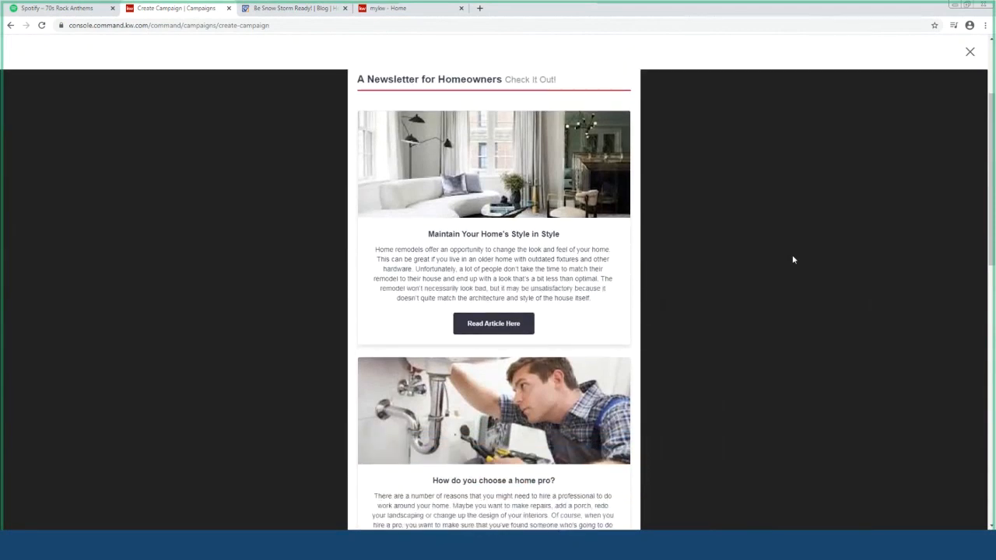
scroll(793, 258, up, 1)
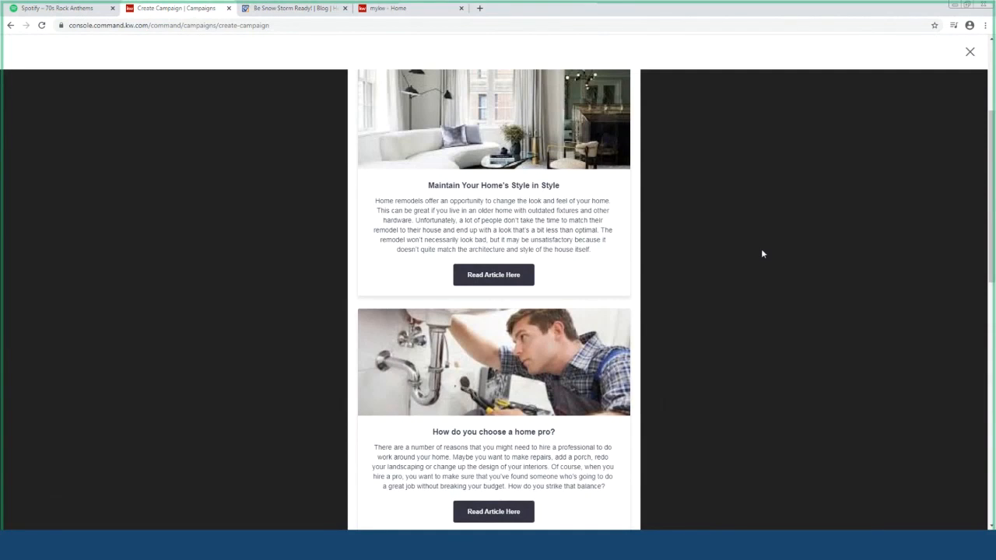
scroll(735, 255, up, 4)
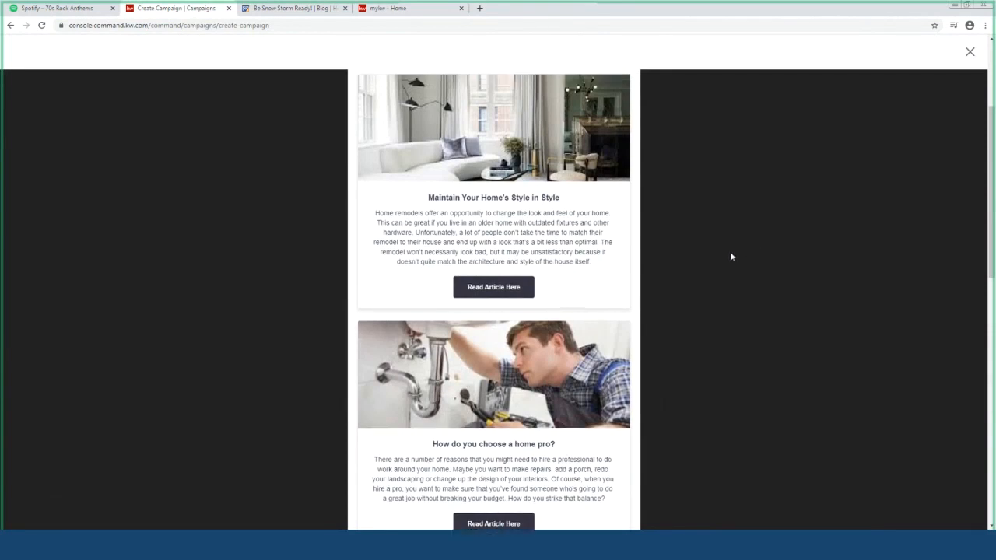
scroll(829, 335, down, 4)
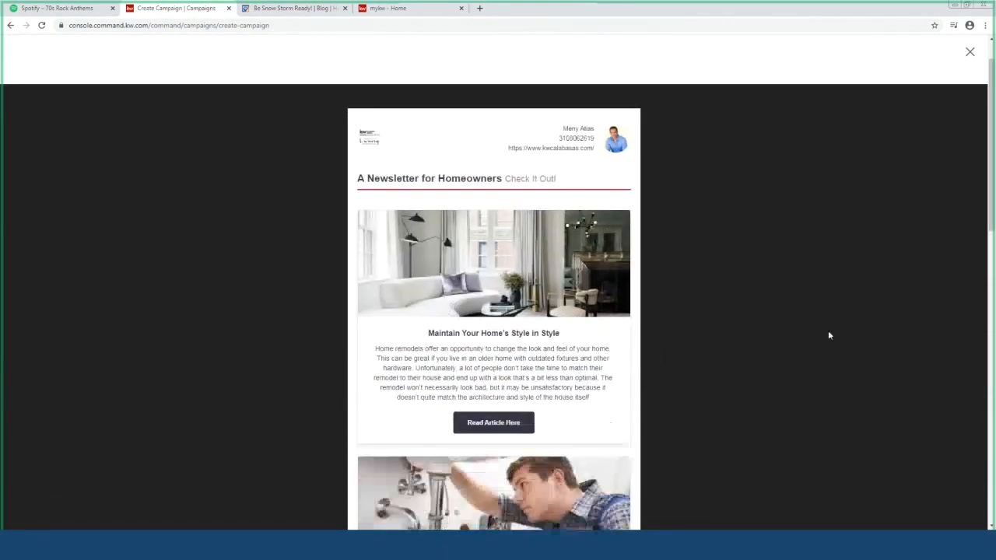
scroll(863, 360, down, 8)
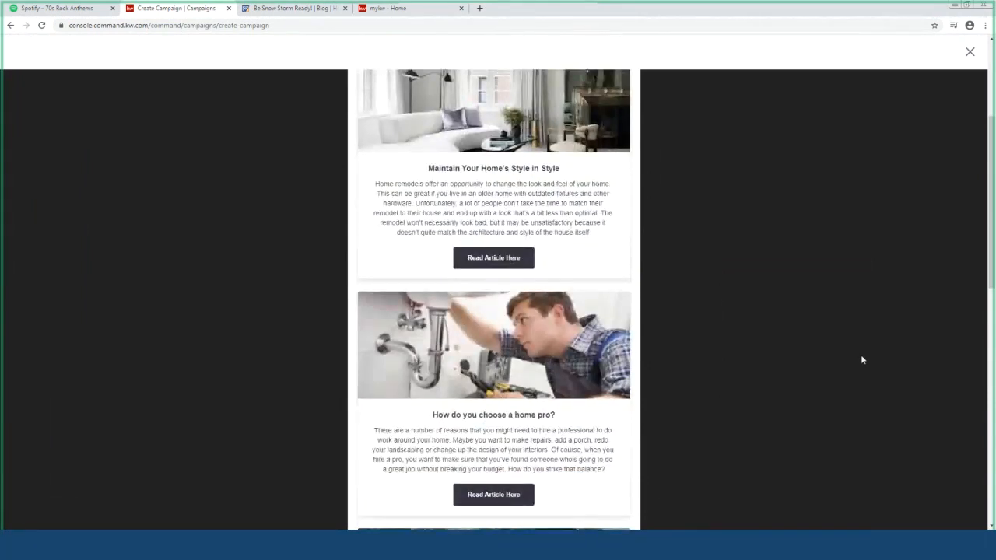
scroll(862, 361, down, 6)
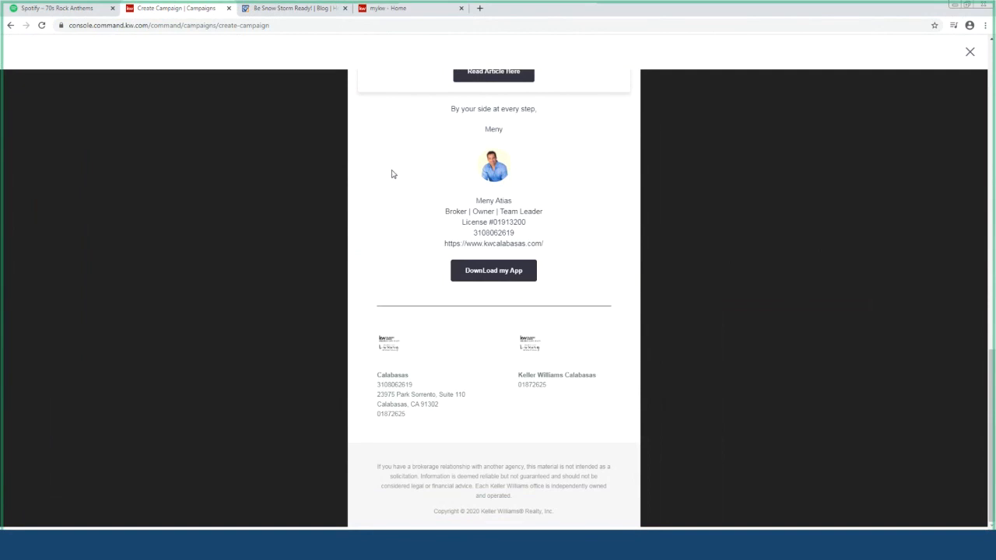
Go back from the campaign page and confirm leaving without saving the newsletter
click(10, 26)
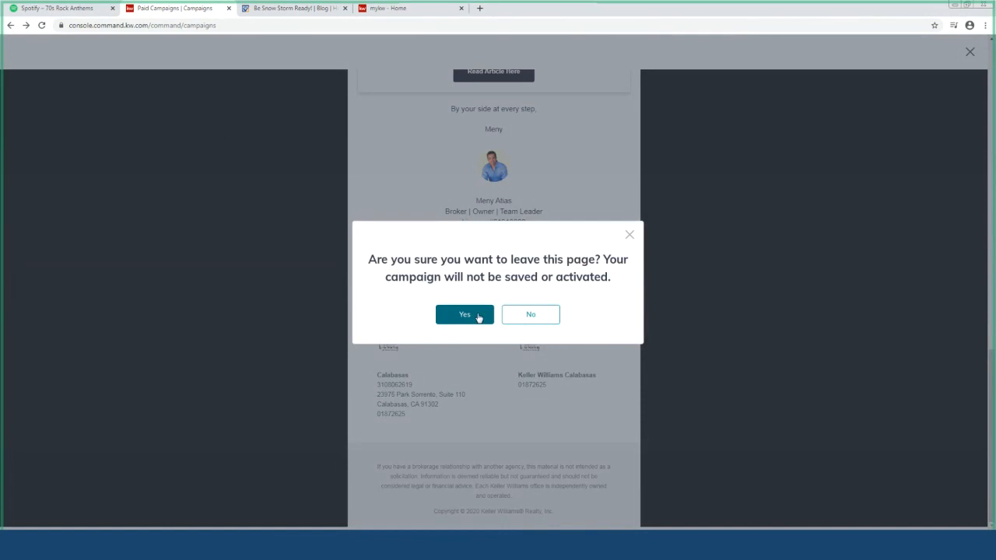
click(479, 317)
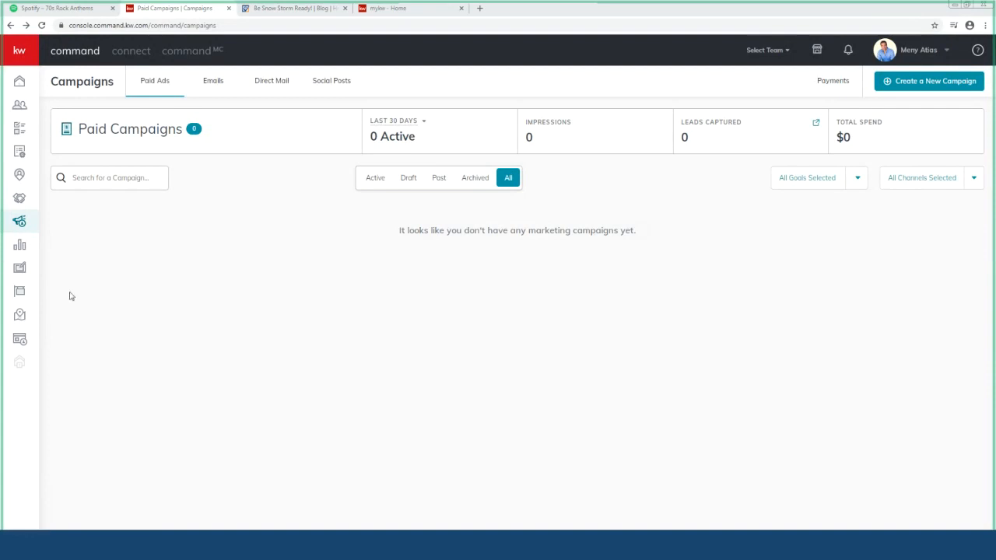
Create a new standalone landing page from the Sites section
click(19, 340)
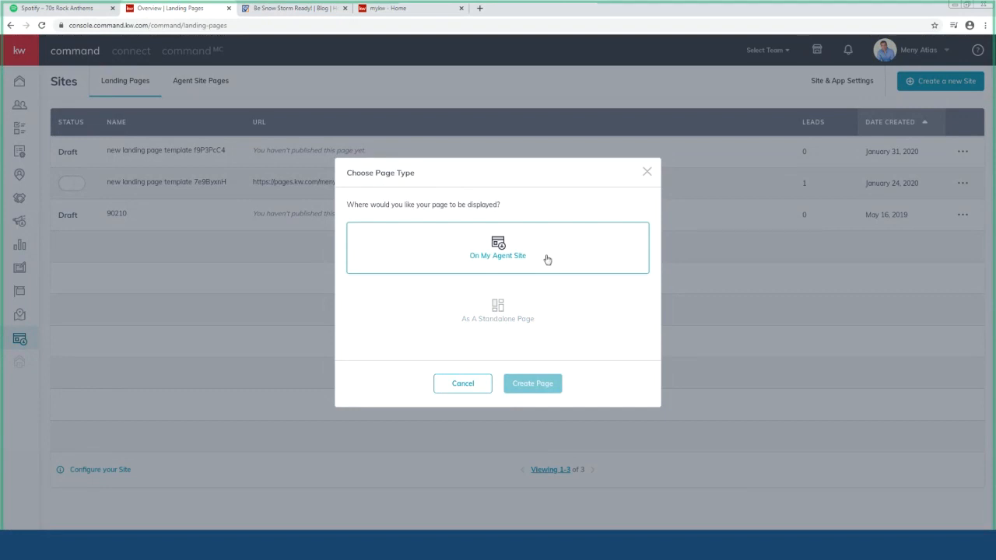
click(534, 321)
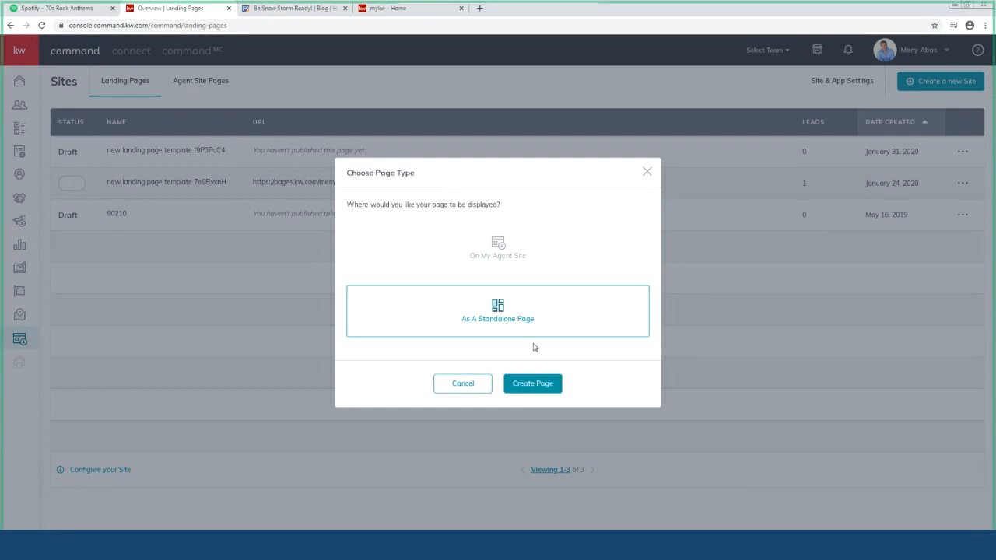
click(534, 384)
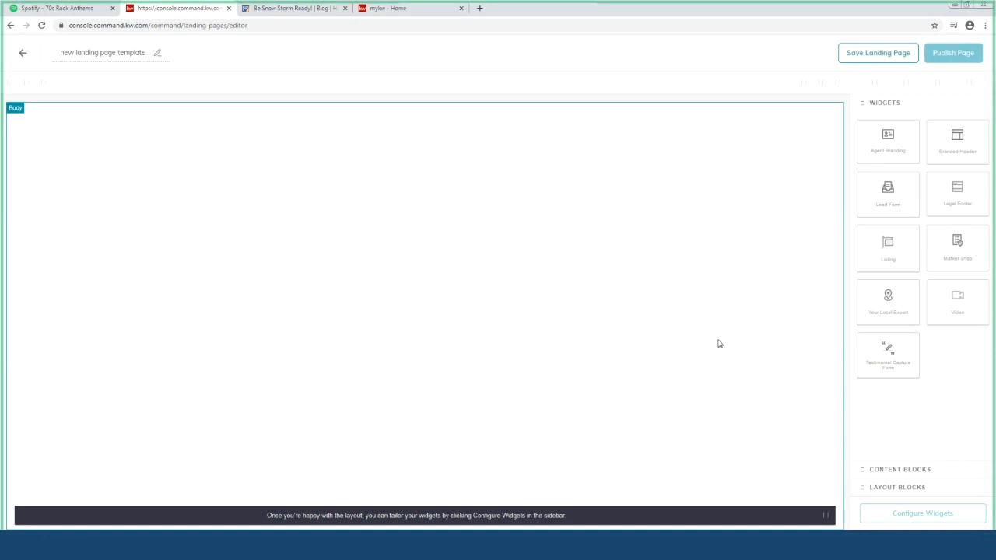
Add Branded Header, Listing and Market Snap widgets to the landing page canvas
drag(956, 137, 645, 166)
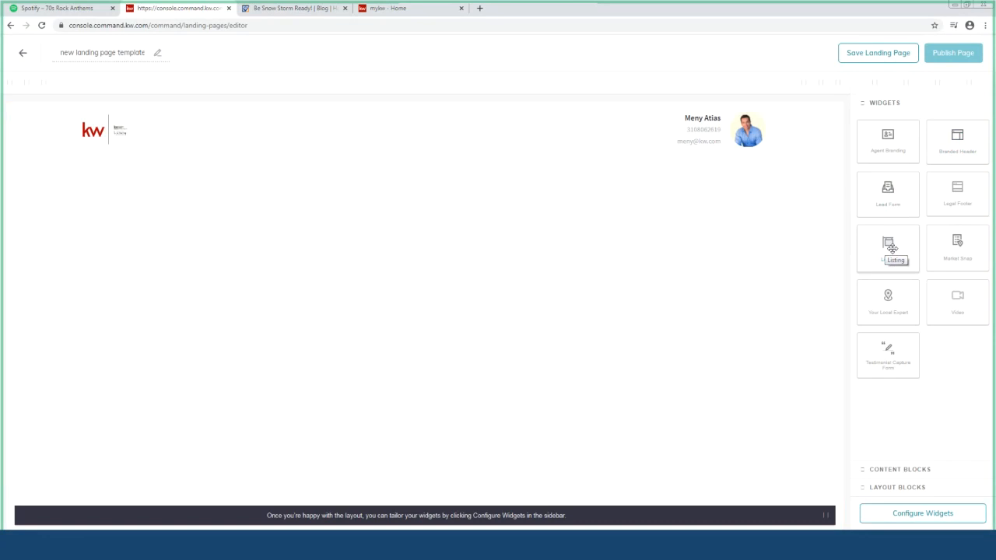
drag(892, 247, 492, 246)
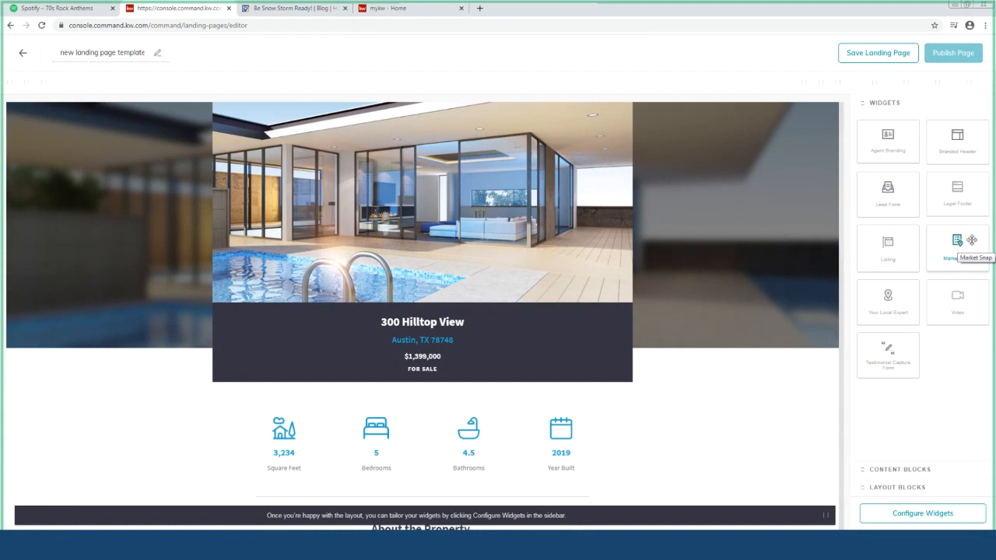
drag(958, 244, 718, 498)
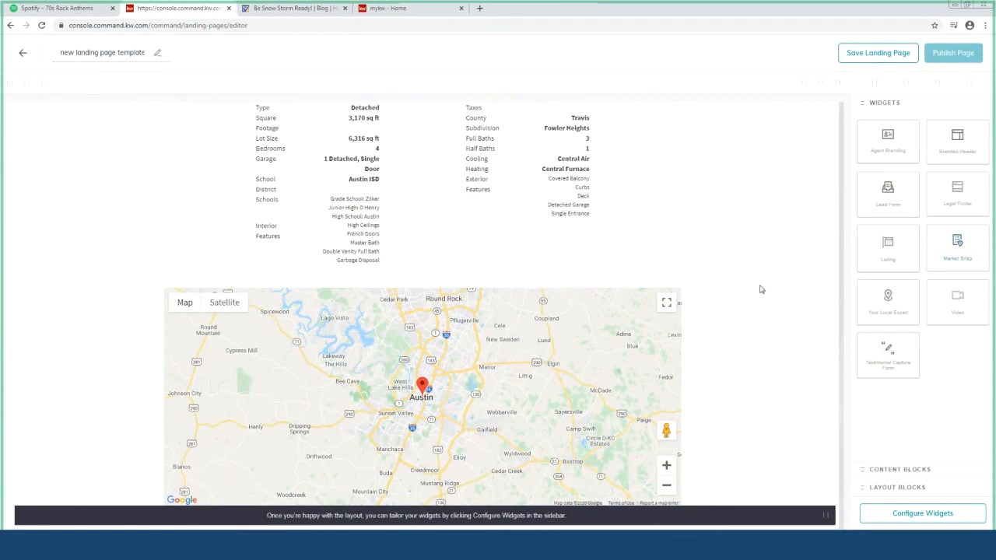
Scroll through the assembled page, then list its widgets: Branded Header, Listing and New Market Snap
scroll(748, 276, up, 4)
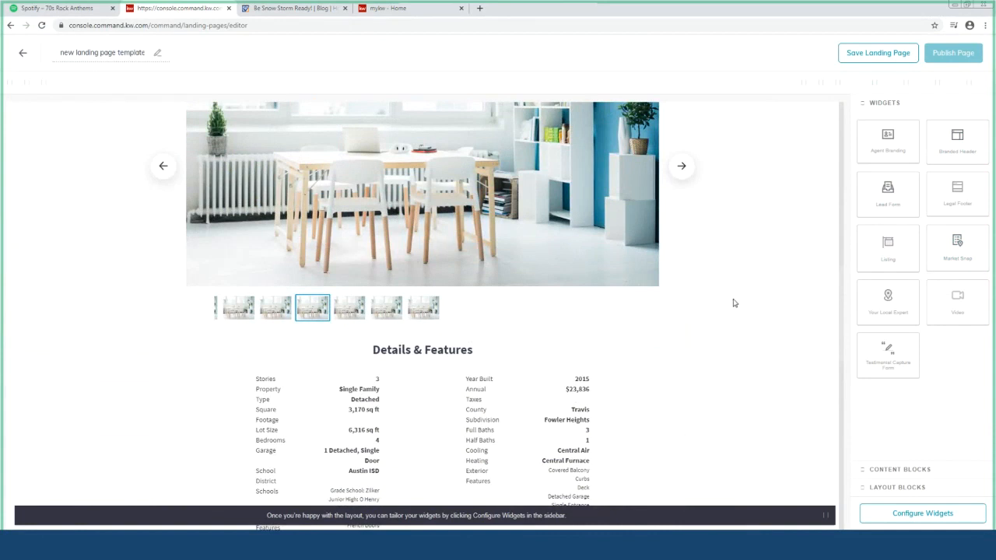
scroll(734, 302, up, 5)
scroll(731, 229, up, 4)
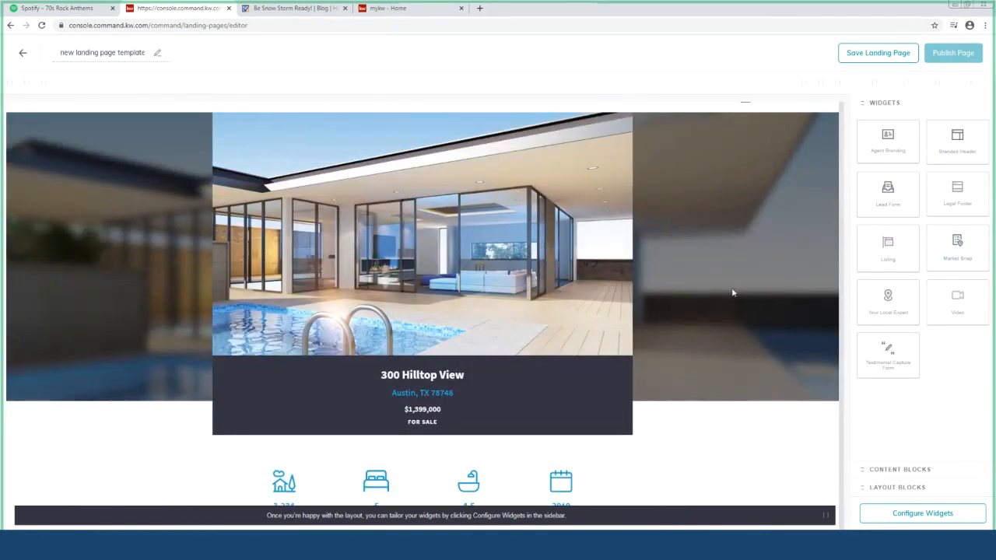
scroll(734, 304, up, 1)
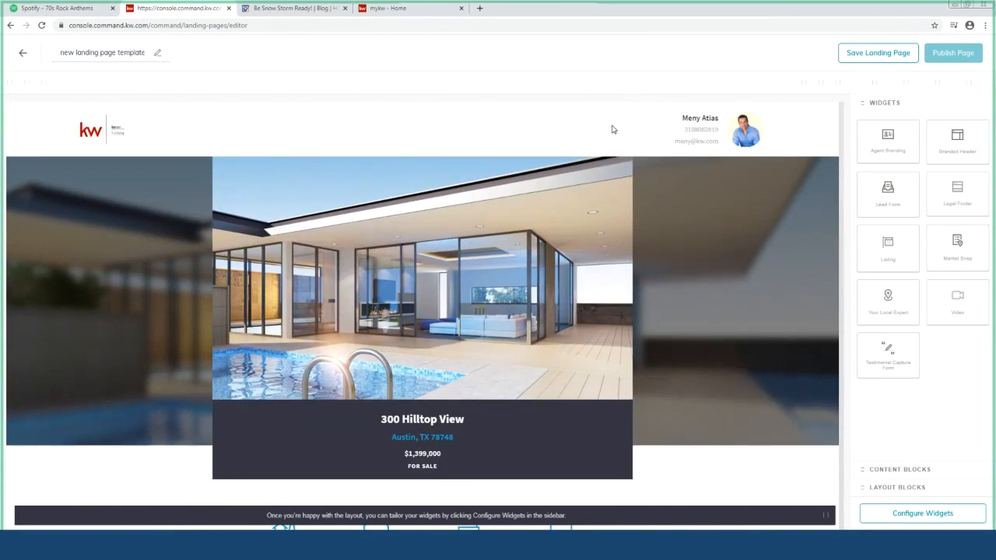
scroll(738, 320, down, 5)
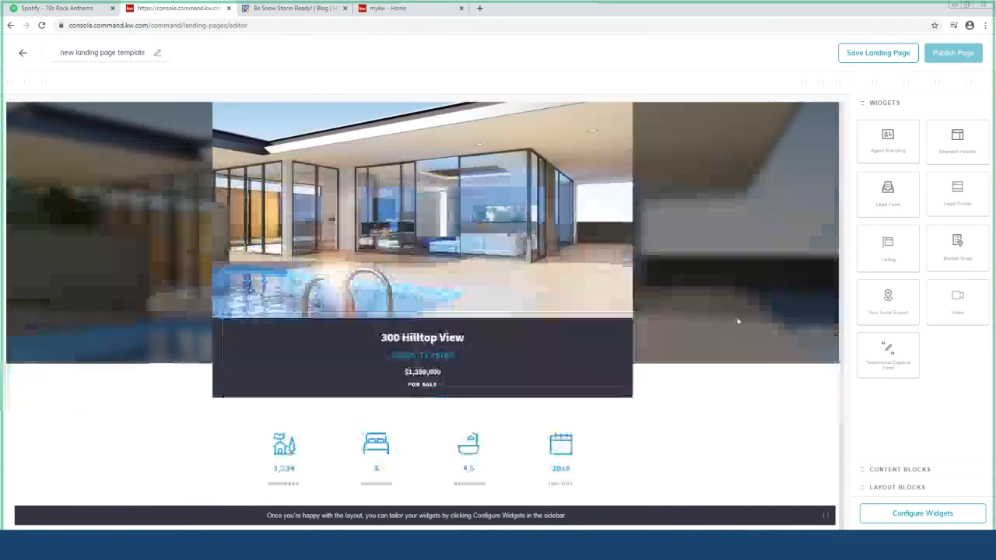
scroll(759, 337, up, 1)
scroll(759, 337, up, 1)
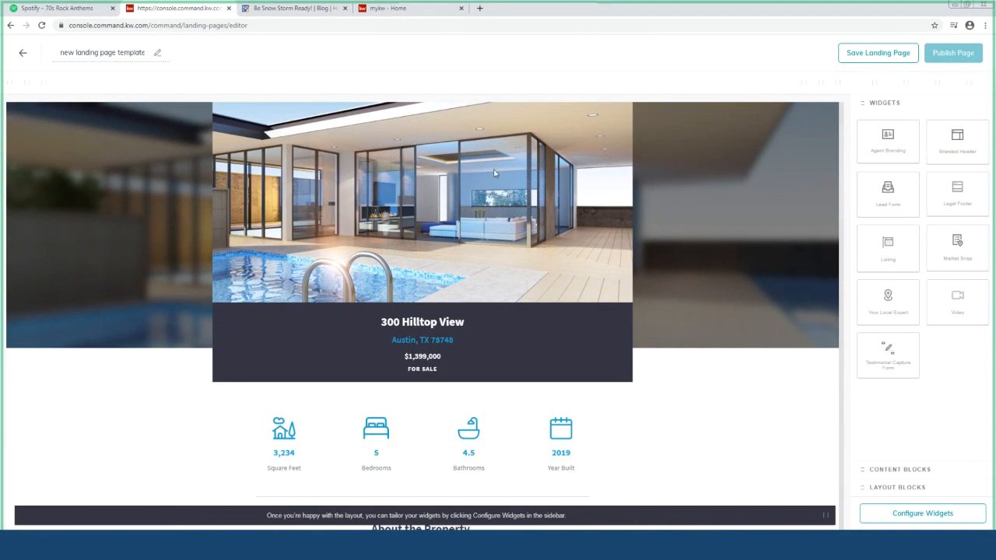
scroll(756, 385, down, 2)
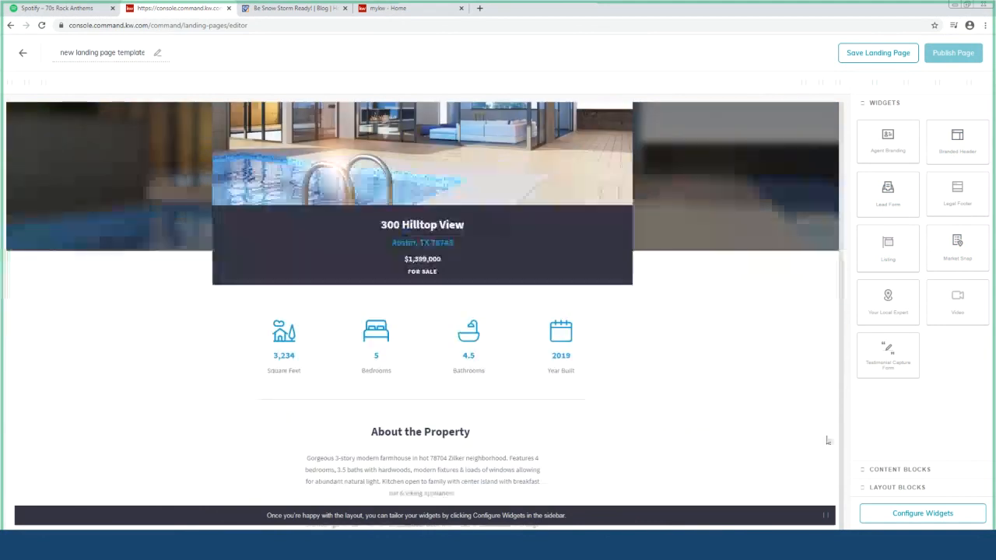
click(900, 514)
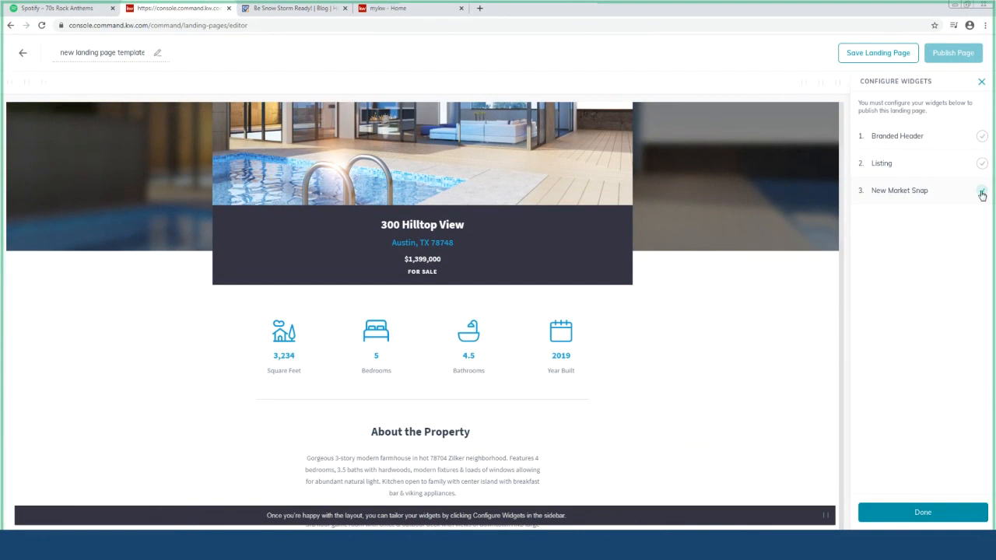
Enter '123 Park Ave' as the Branded Header text and apply the header
click(982, 193)
click(948, 137)
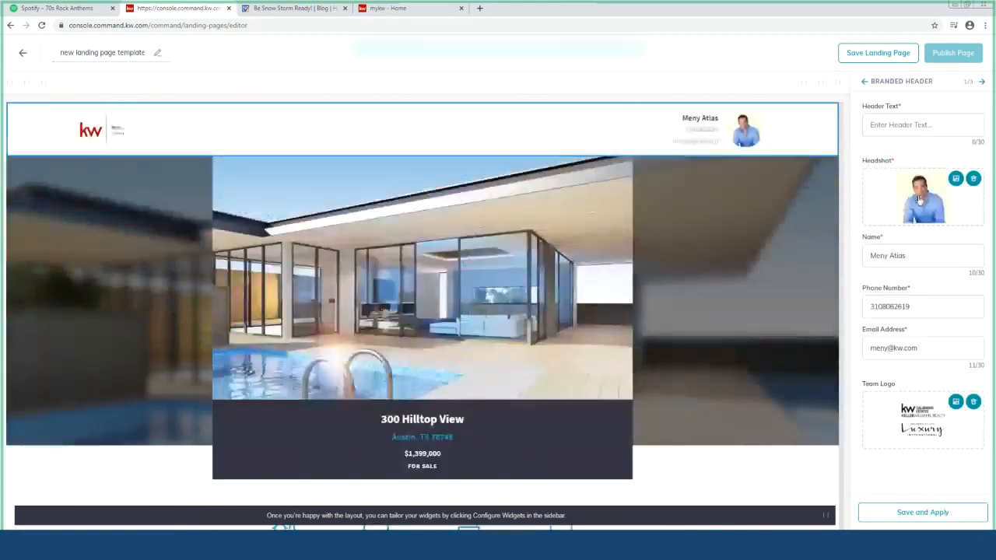
click(936, 124)
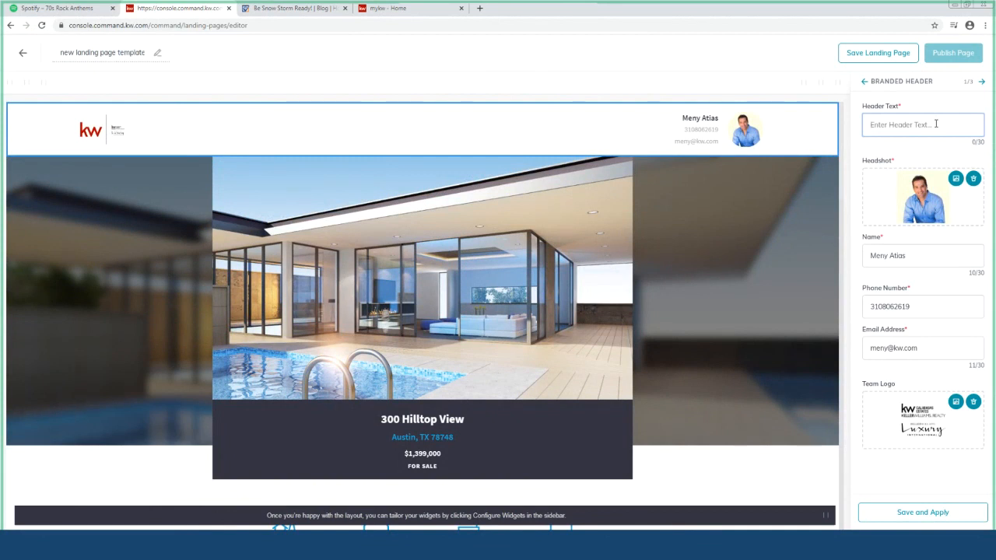
text(123 Park Ave)
click(889, 512)
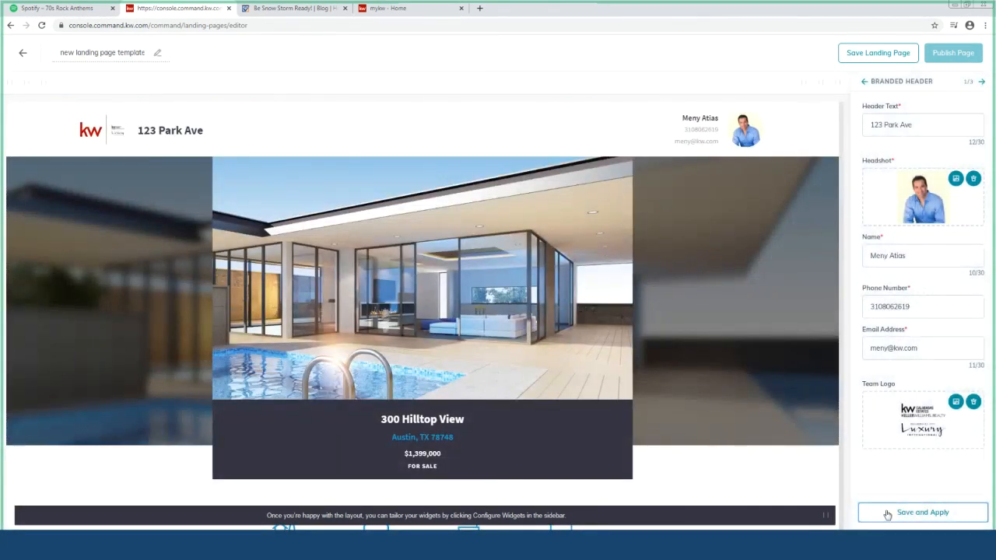
click(887, 514)
Search listings for 123 Park Ave, select the first result, then reopen the Listing widget settings
click(984, 82)
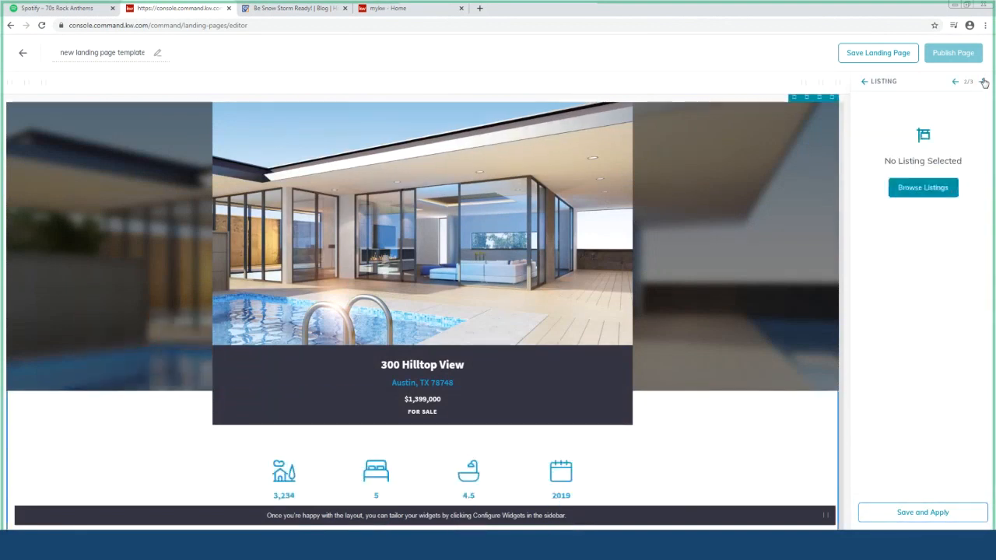
click(926, 187)
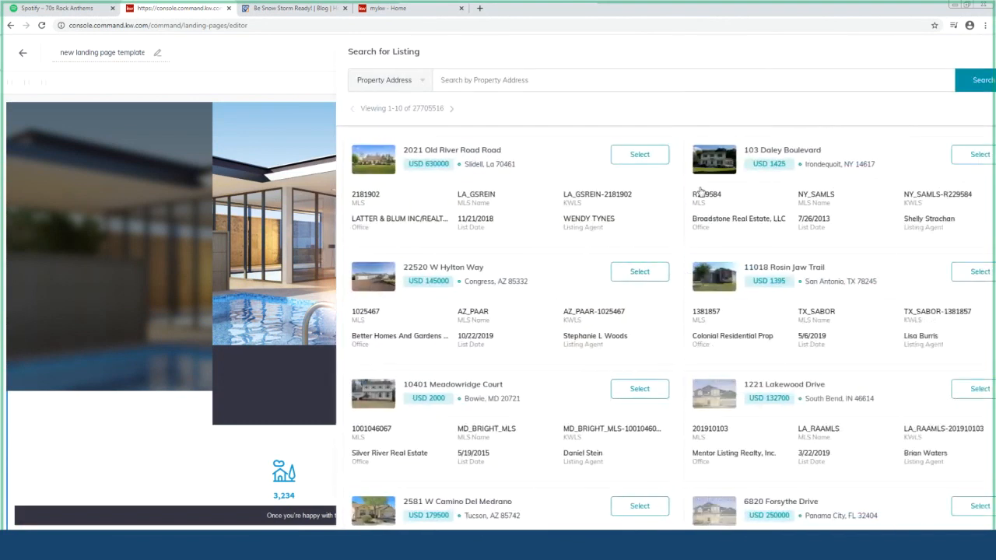
click(522, 81)
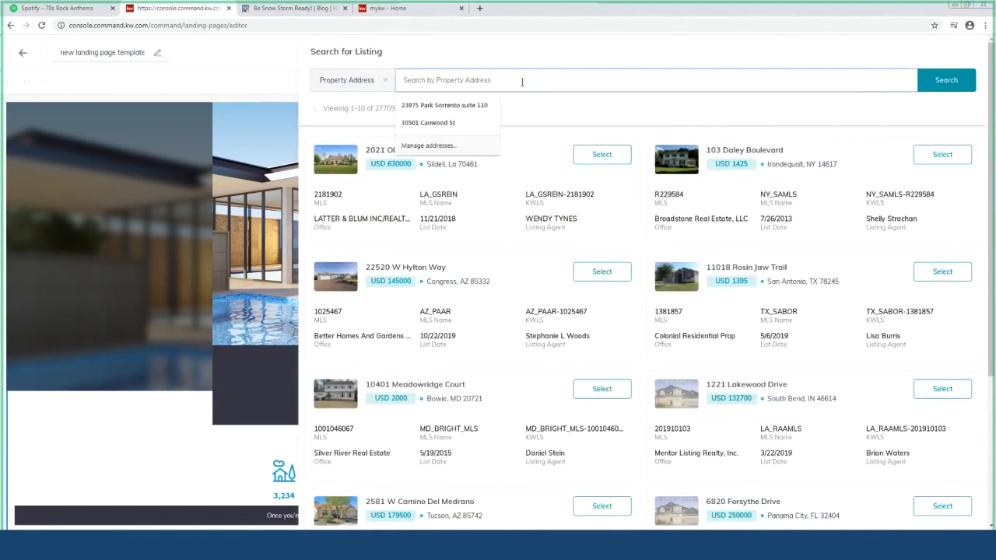
text(123 P)
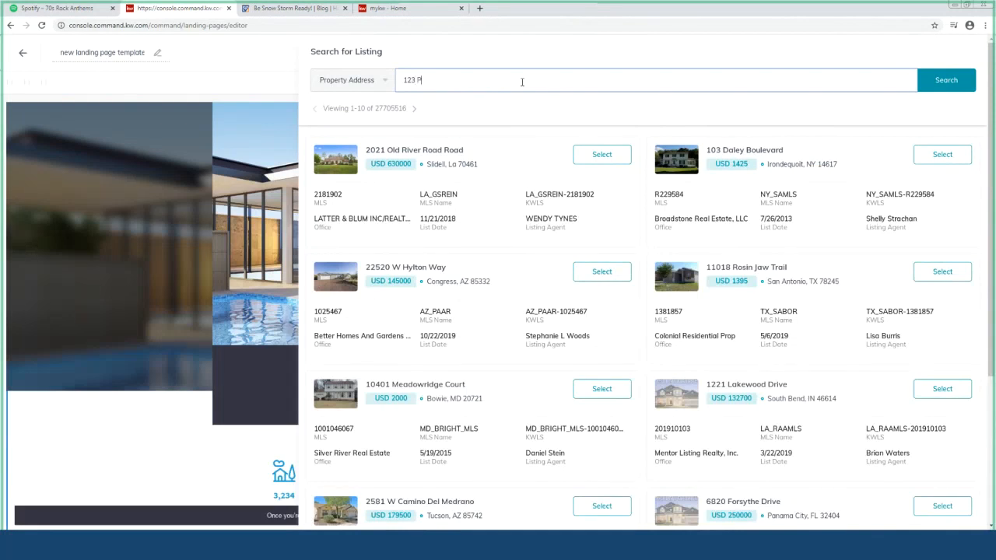
text(ark Ave)
key(Return)
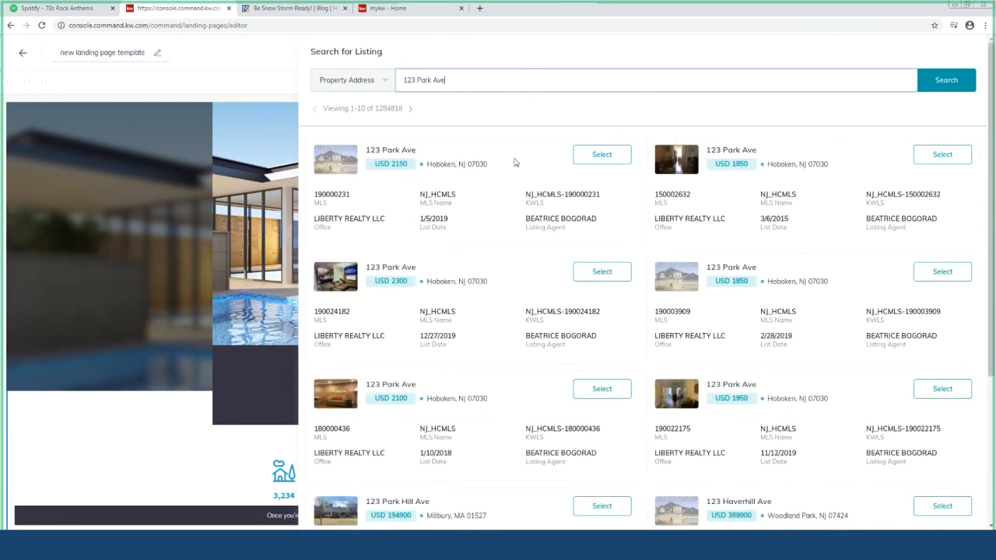
click(591, 156)
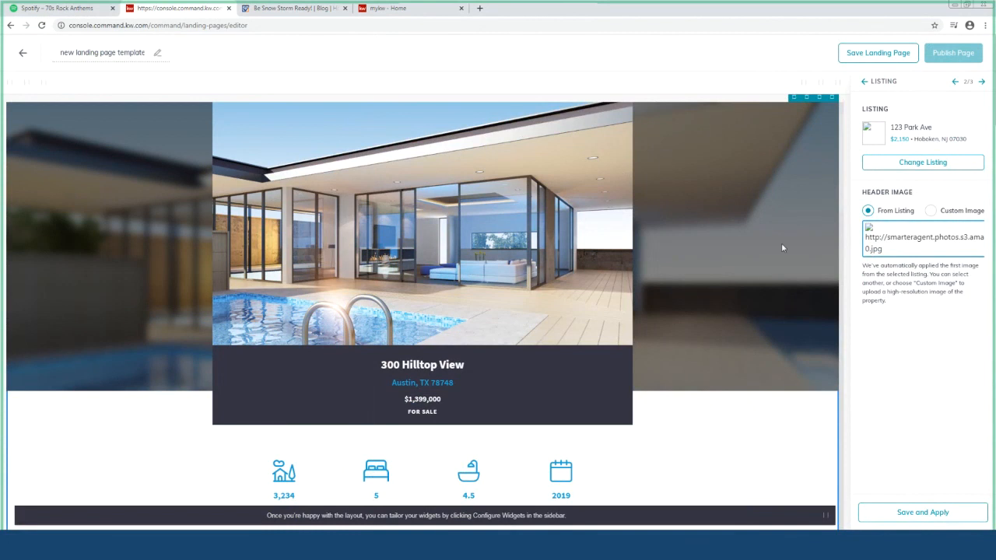
click(864, 81)
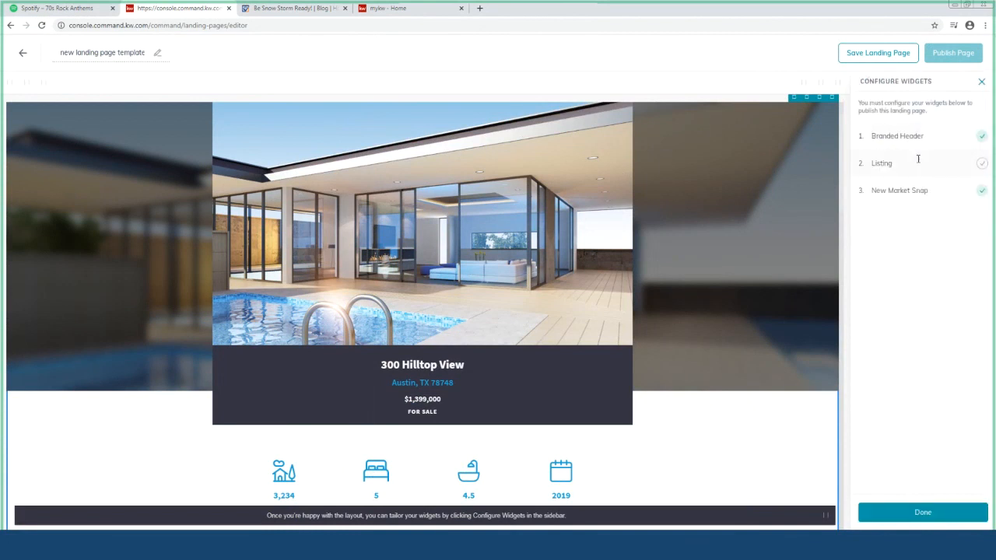
click(918, 161)
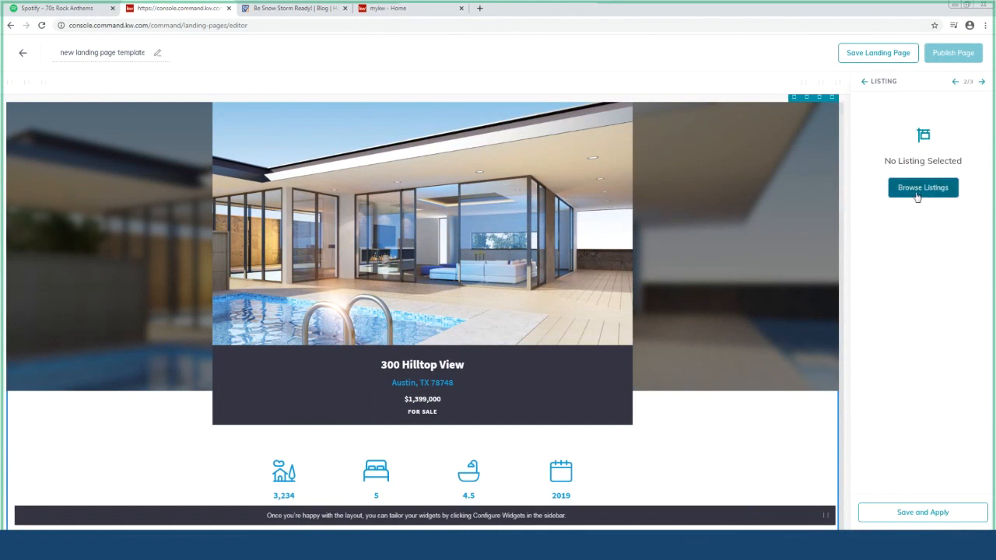
click(918, 196)
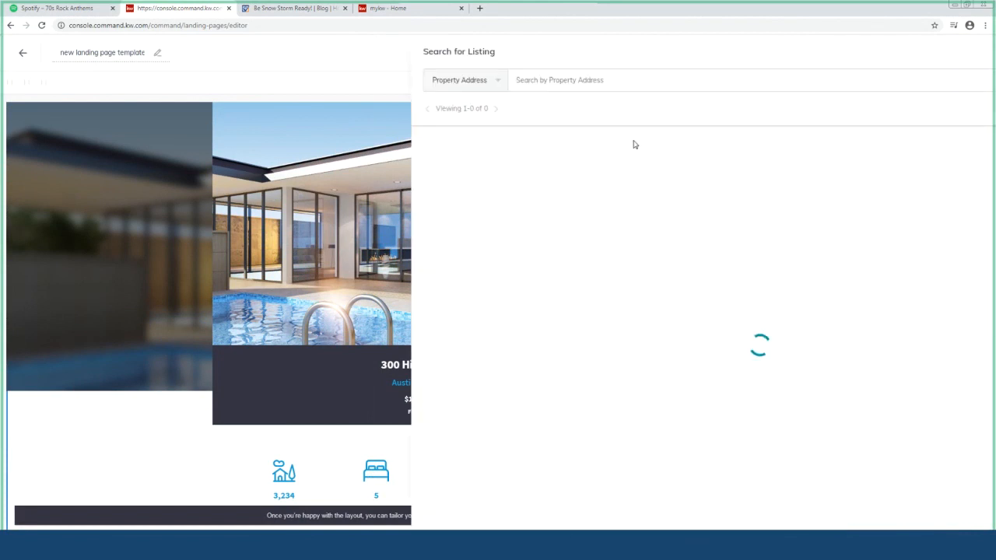
click(586, 85)
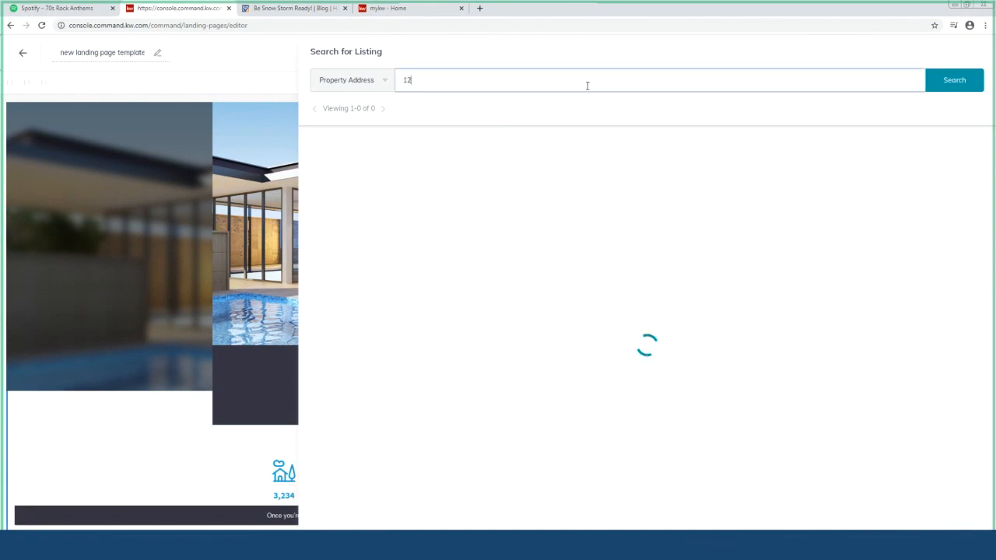
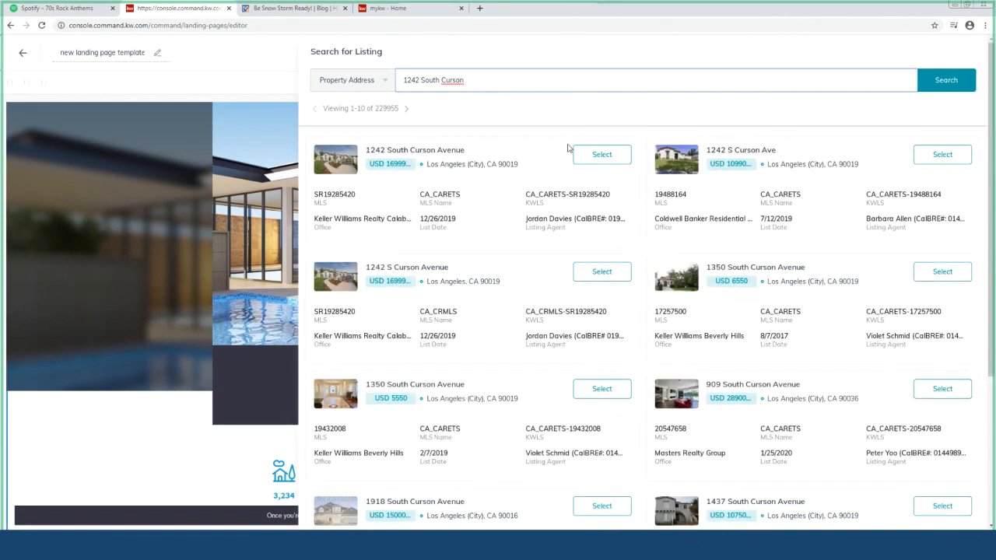
click(603, 156)
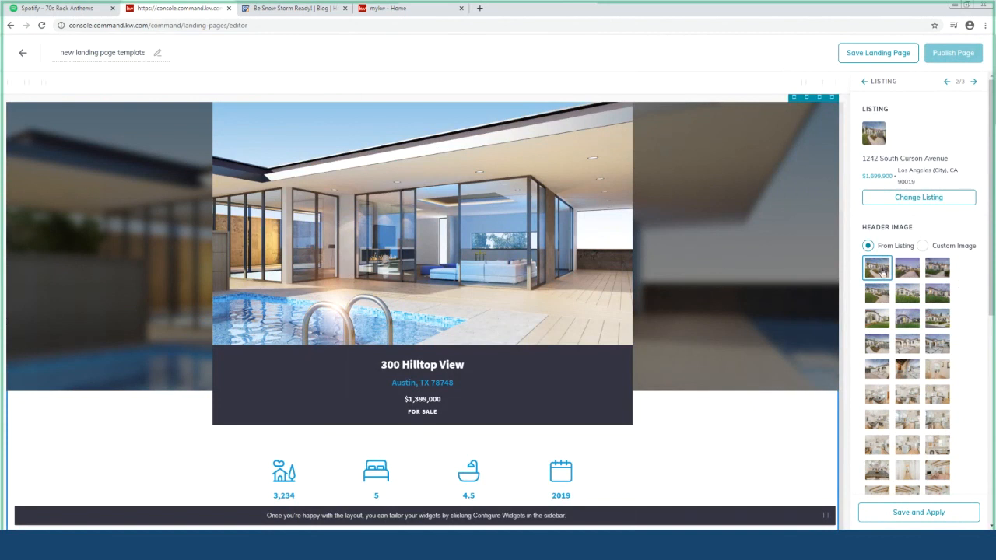
scroll(924, 399, down, 5)
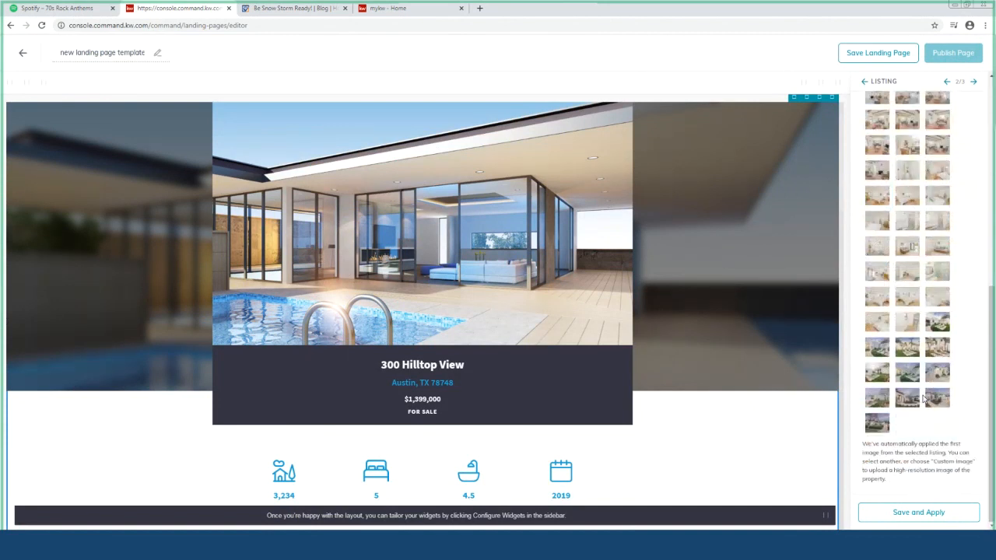
click(893, 515)
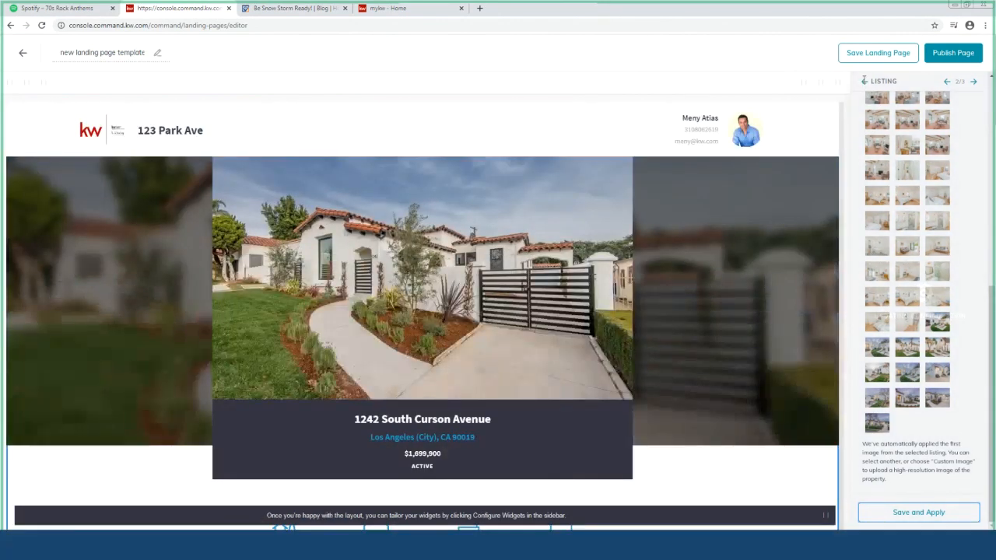
click(864, 81)
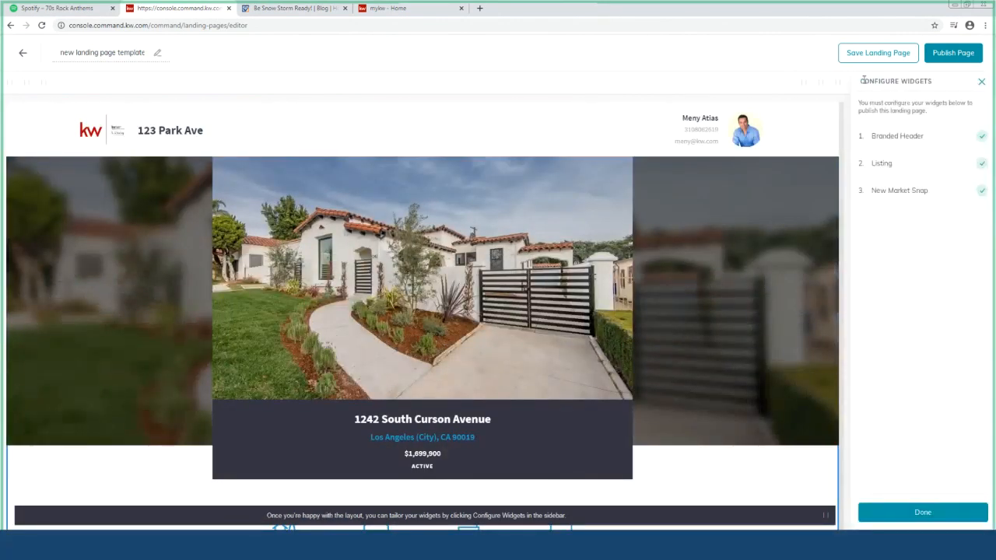
Replace postal code 78701 with 90019, choose neighborhood Miracle Mile West, and apply the market snap
click(959, 196)
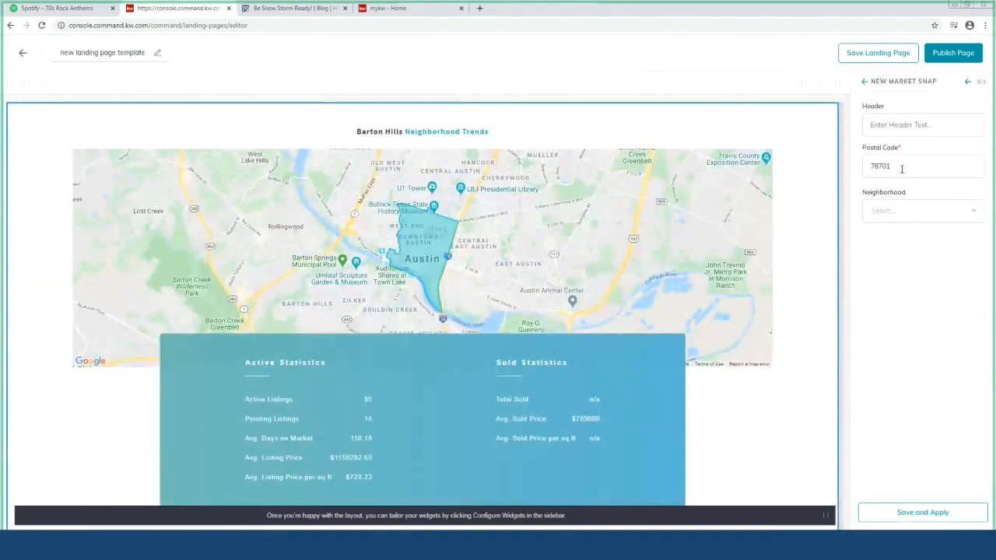
double_click(902, 169)
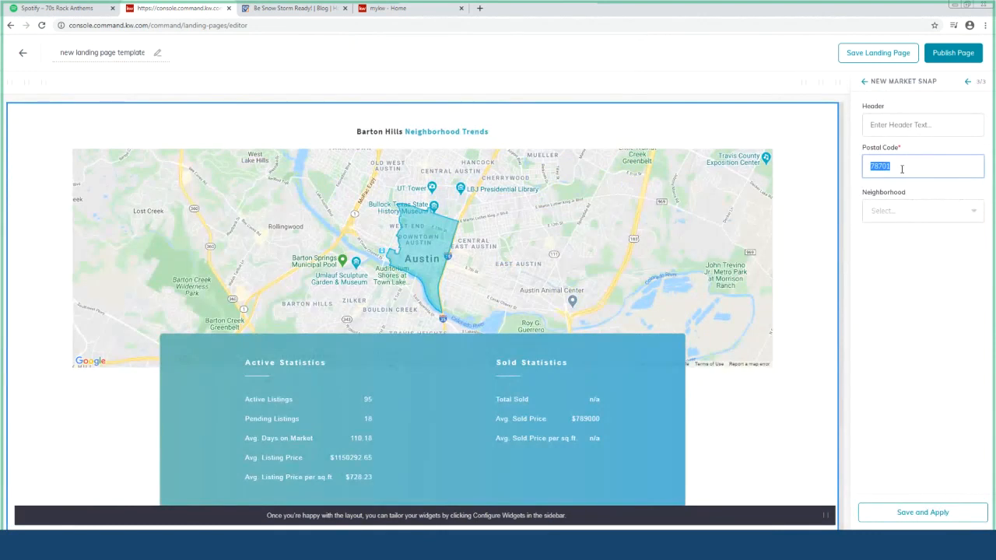
text(90019)
click(965, 212)
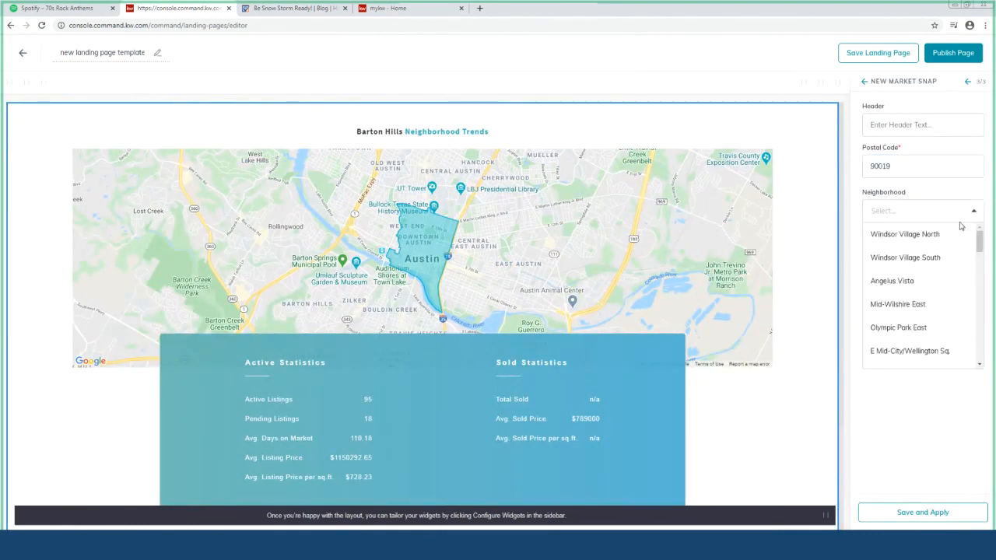
scroll(931, 308, down, 3)
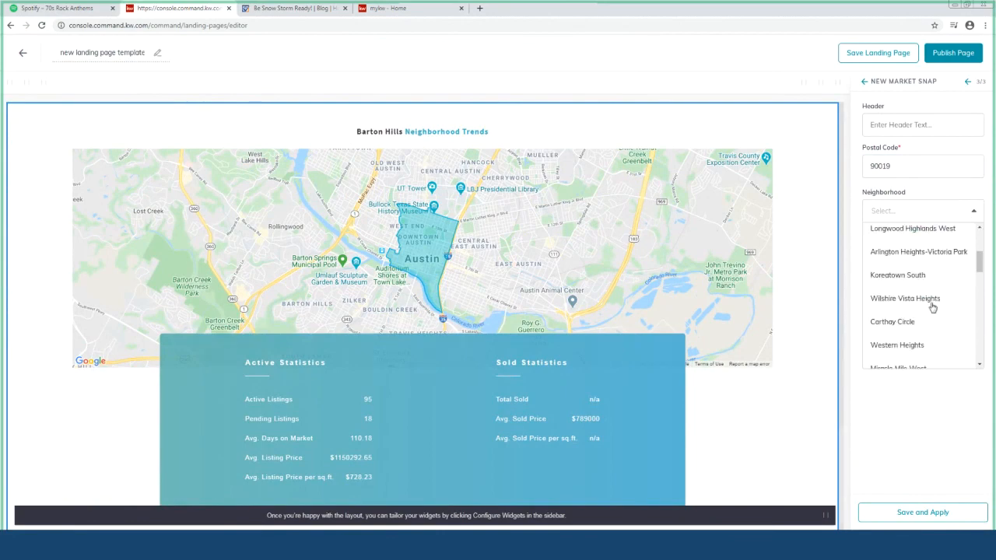
scroll(934, 308, down, 4)
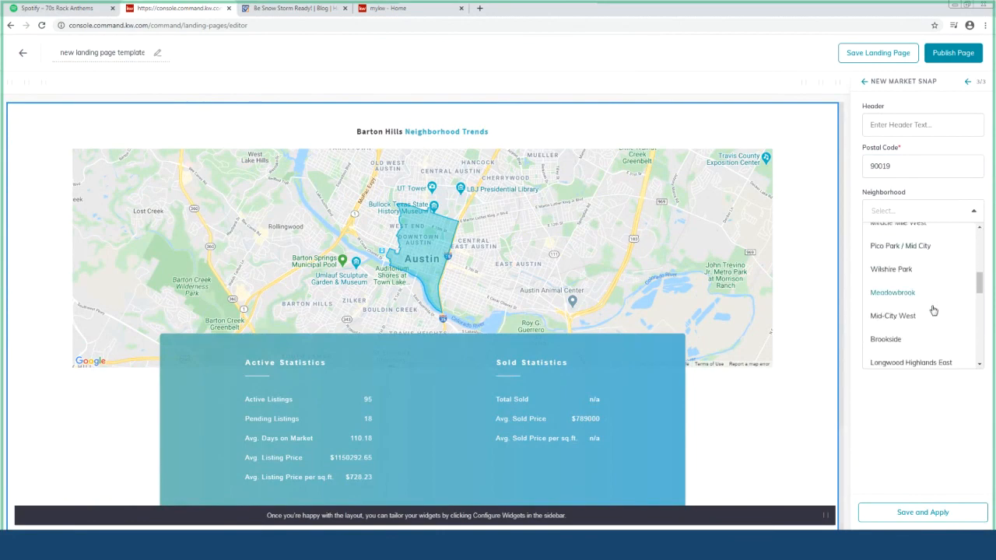
scroll(933, 320, down, 2)
scroll(934, 320, up, 4)
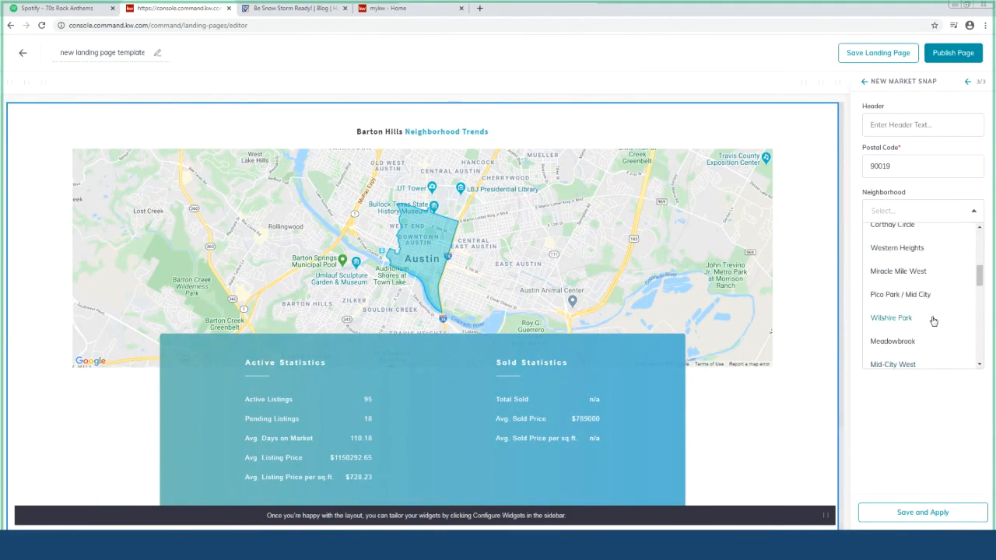
click(928, 272)
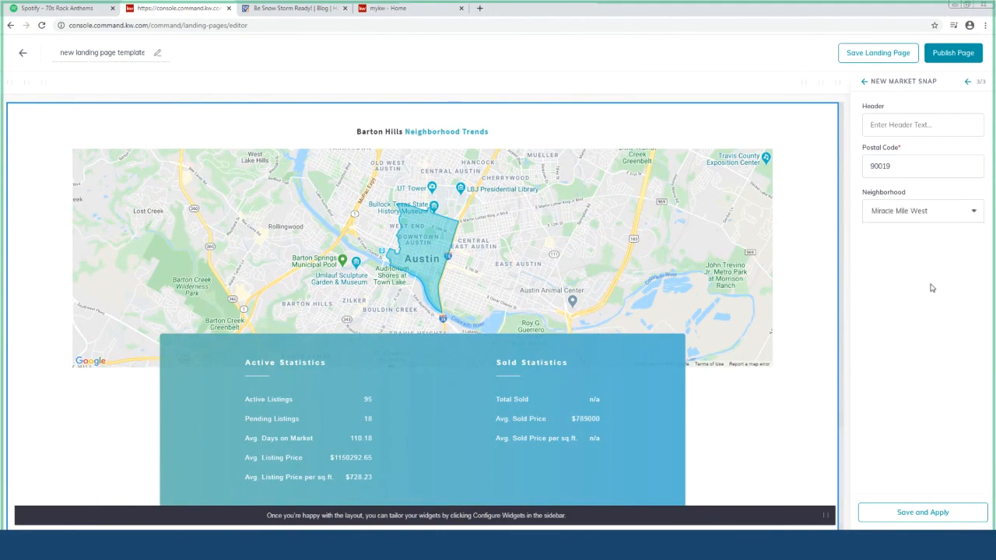
click(928, 512)
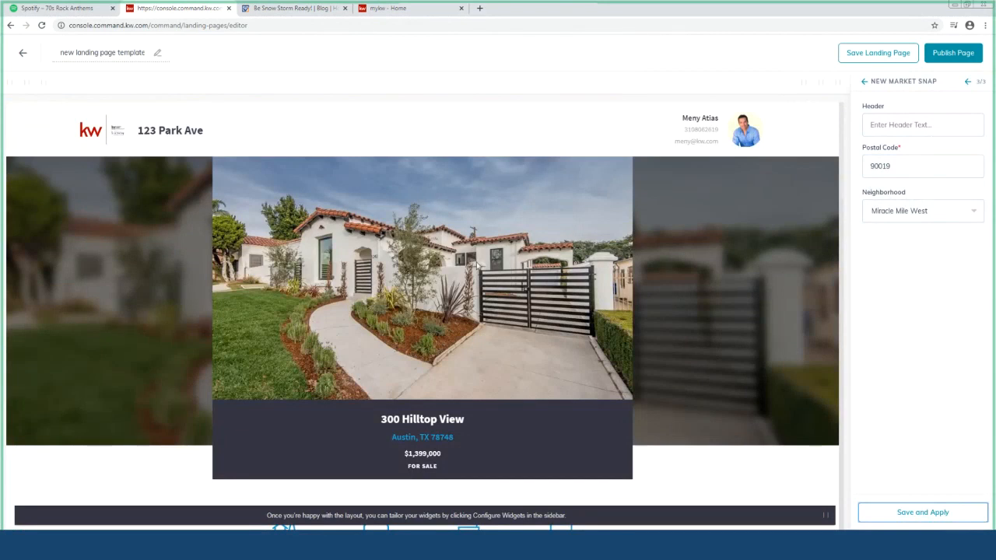
Retitle the page 'Curson Property' and confirm saving it as a draft
triple_click(116, 54)
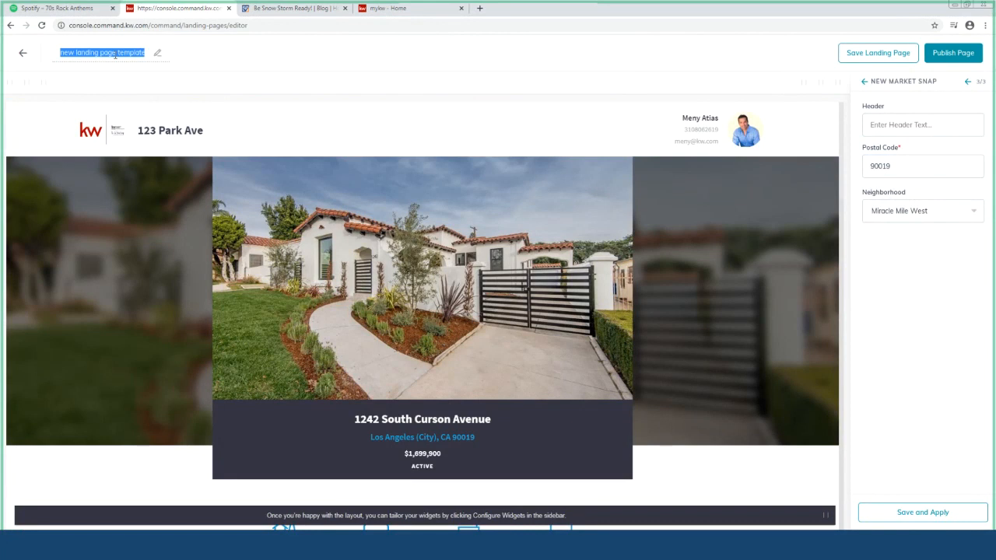
text(Cur)
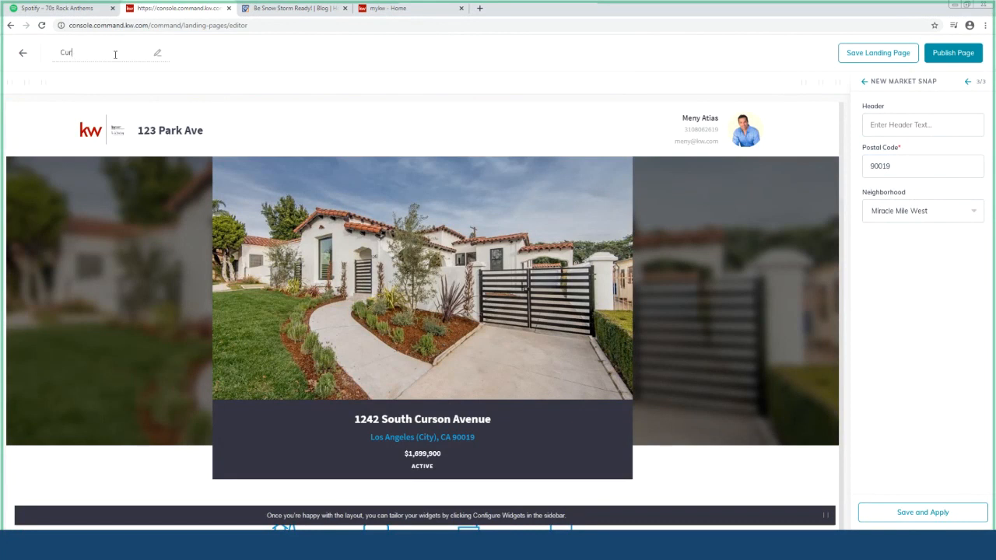
text(son Ploperty)
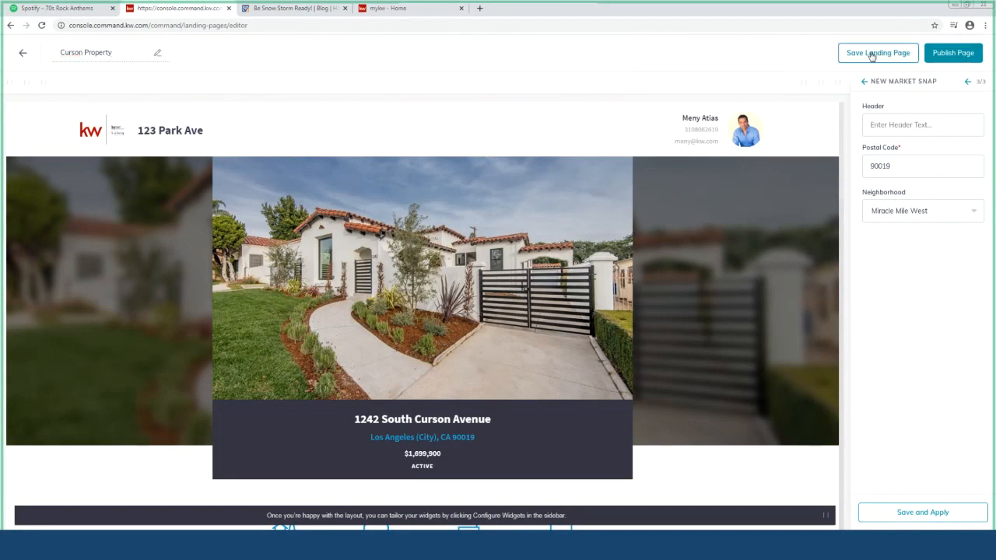
click(872, 54)
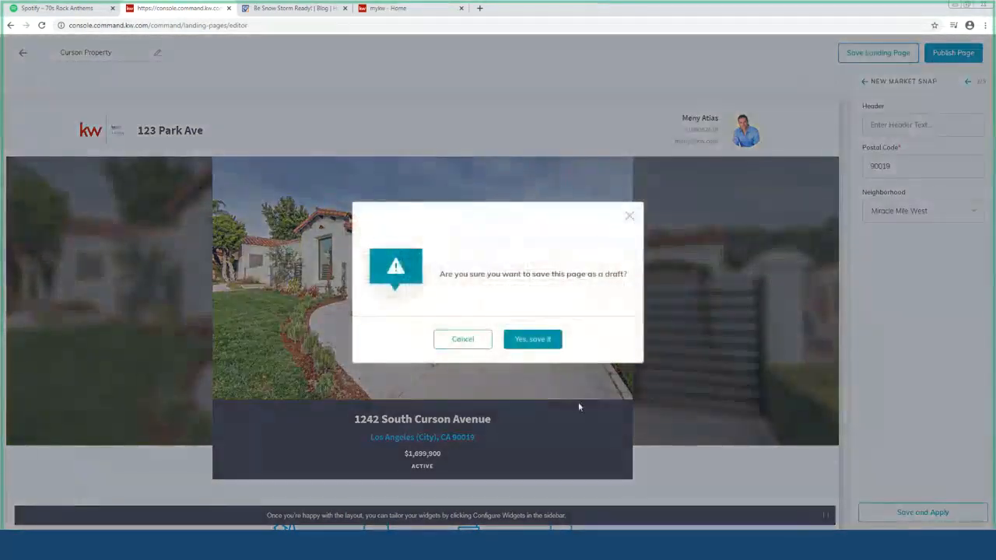
click(545, 343)
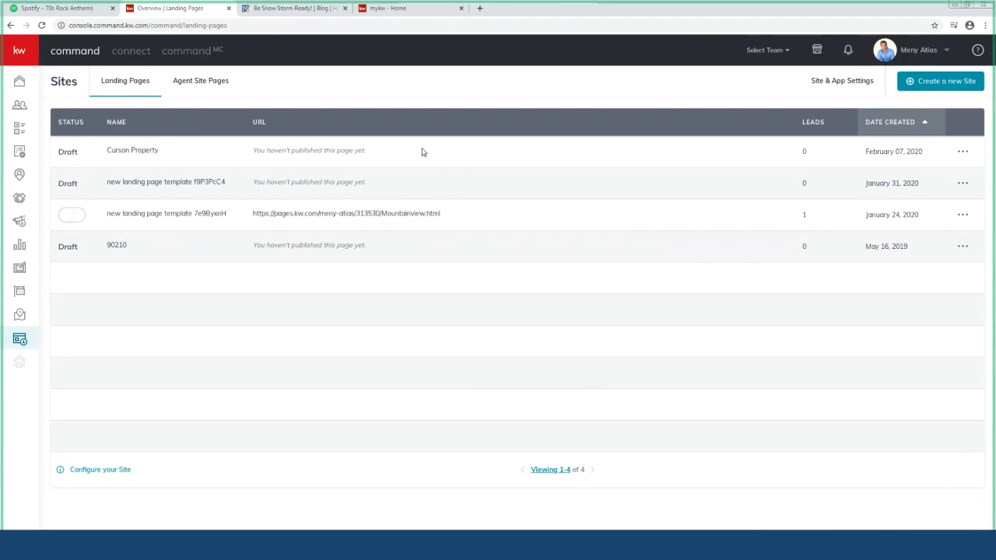
click(961, 155)
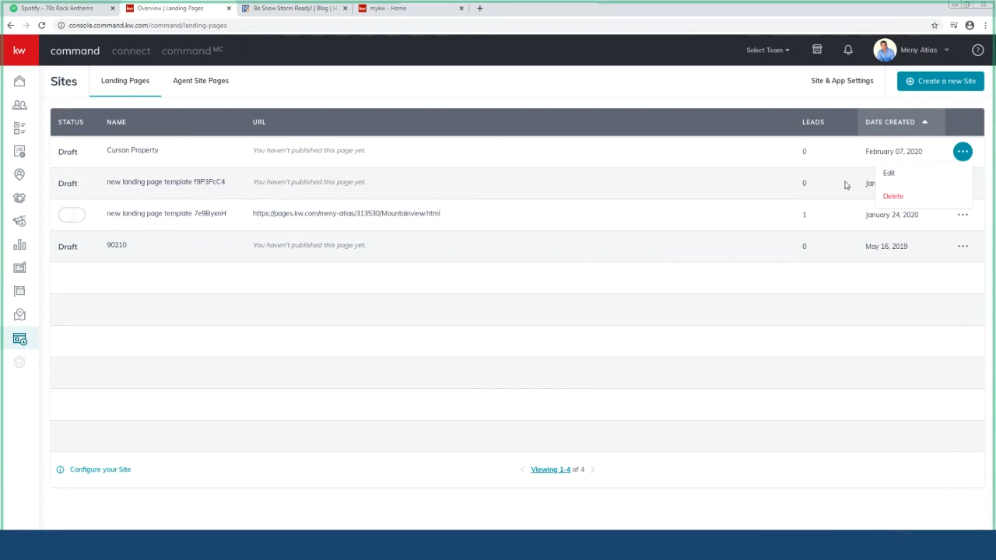
click(464, 162)
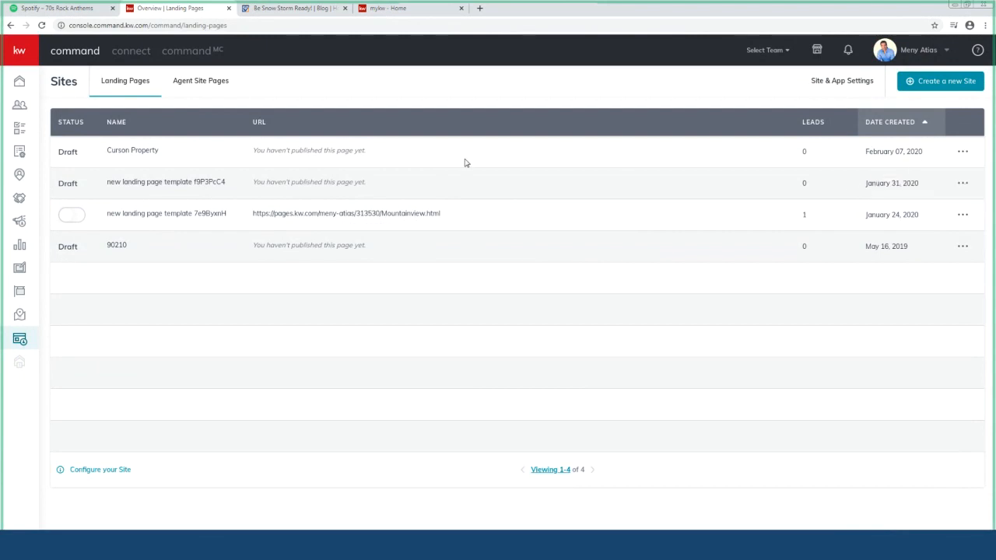